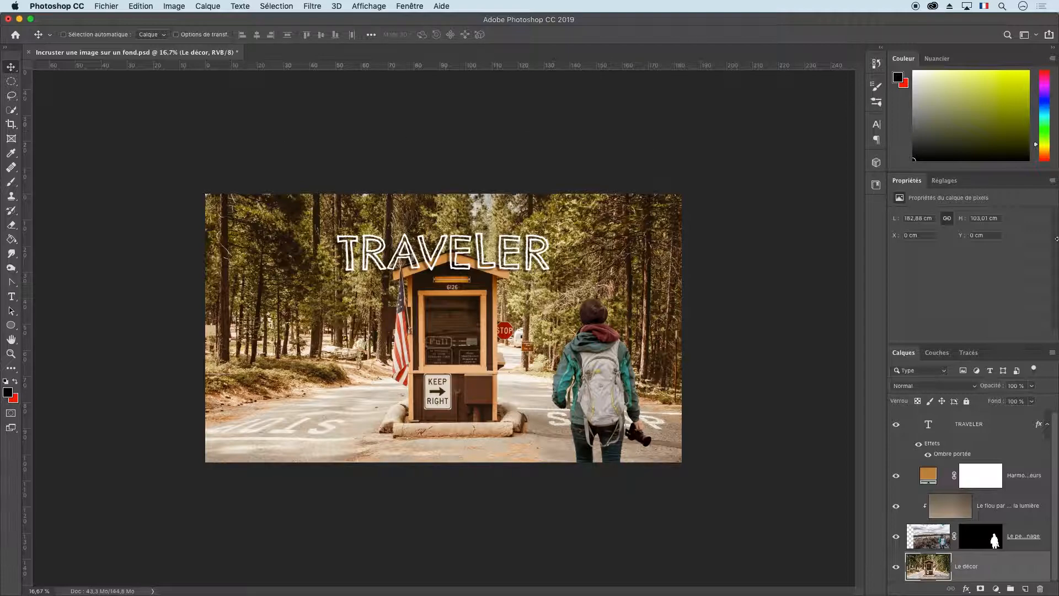
Open the hiker photo from the desktop as a separate document.
left_click_drag(1056, 238, 952, 239)
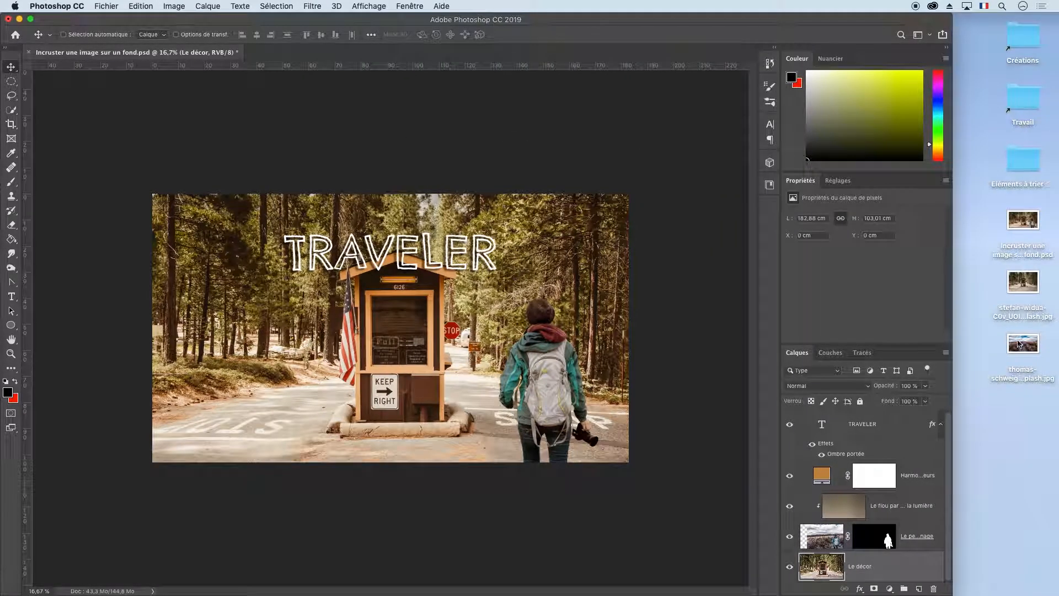
left_click(1025, 349)
left_click_drag(1027, 347, 447, 111)
left_click(642, 358)
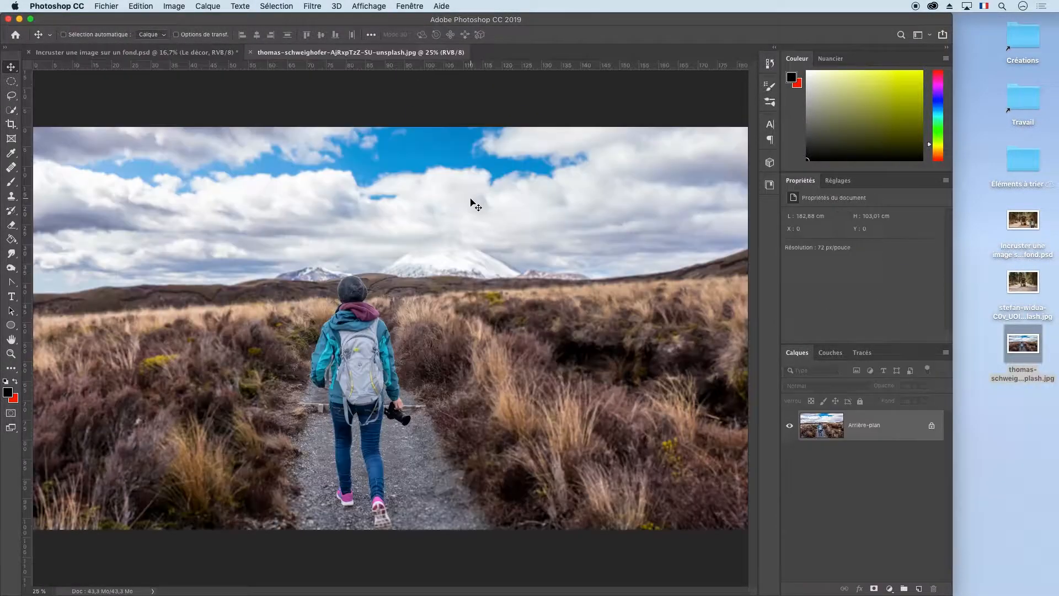
key("super+minus")
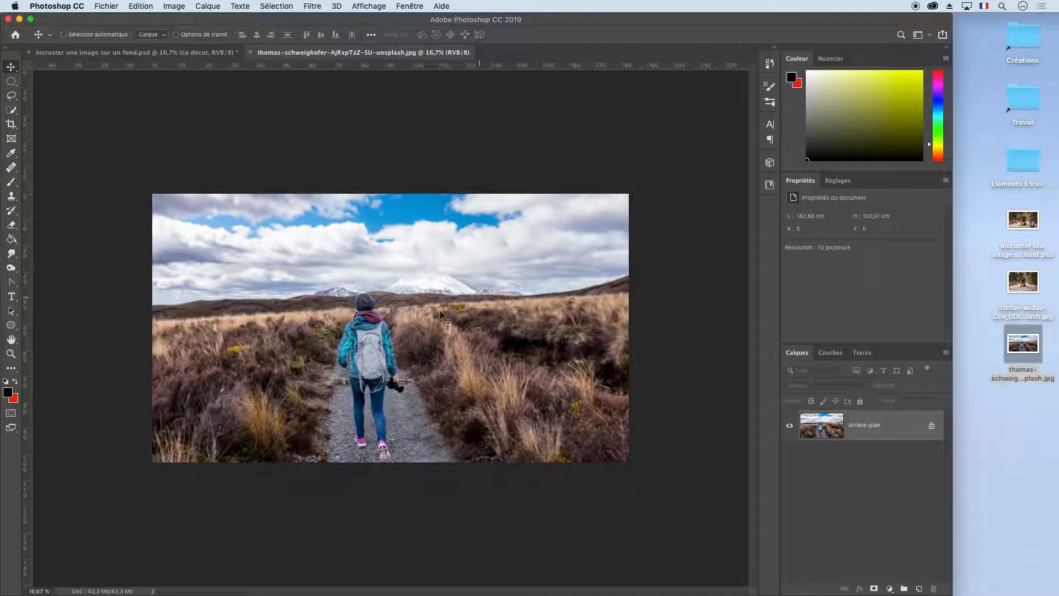
Convert the hiker photo's locked background into a regular layer with the default settings.
key("super+r")
double_click(831, 425)
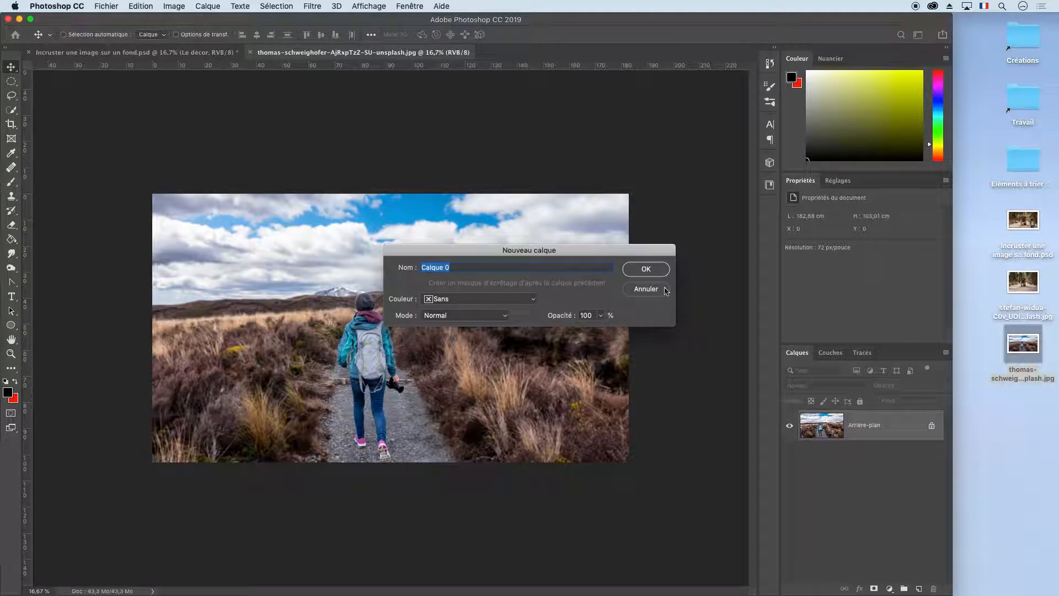
left_click(646, 269)
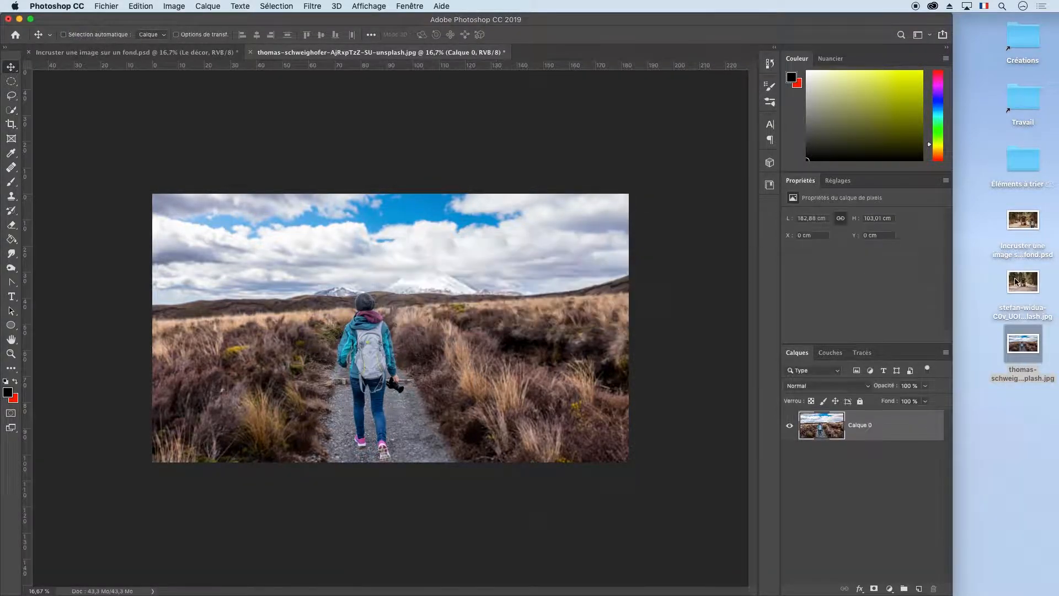
left_click_drag(953, 270, 1056, 256)
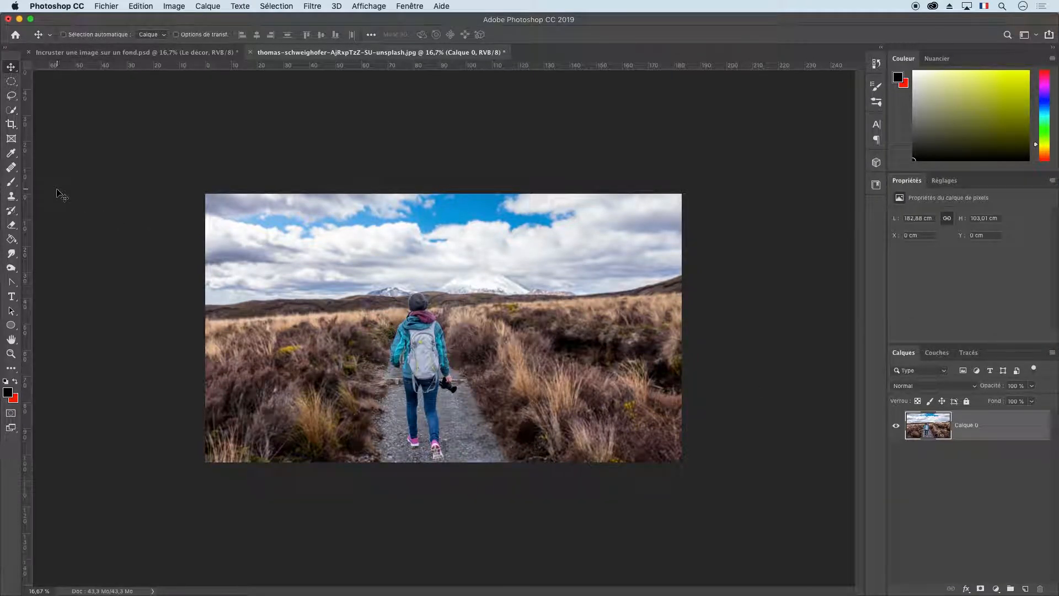
Select the hiker with the Quick Selection tool and open the selection in Select and Mask.
left_click(12, 110)
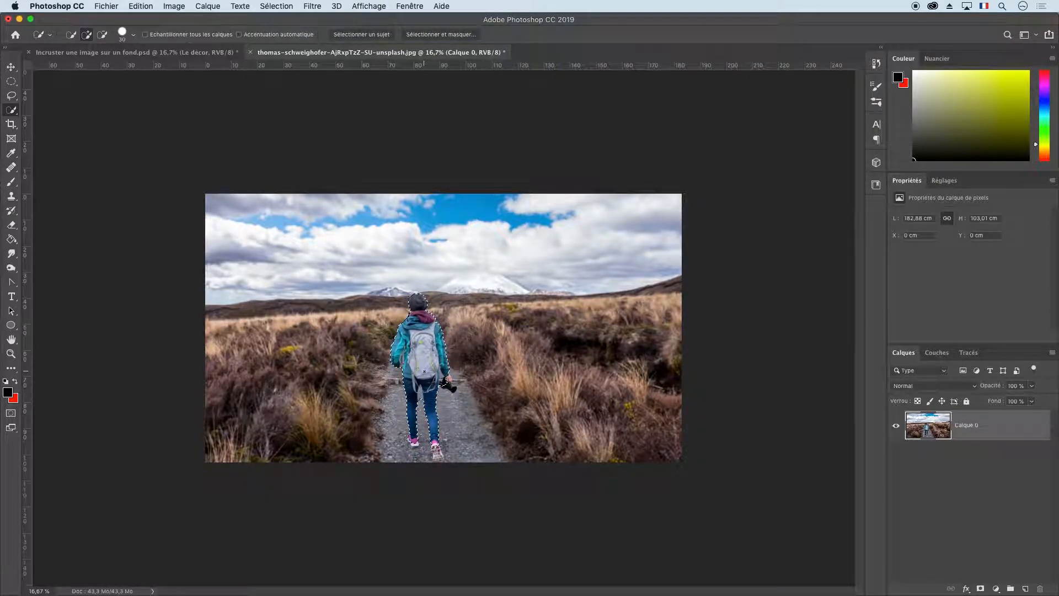
left_click(441, 37)
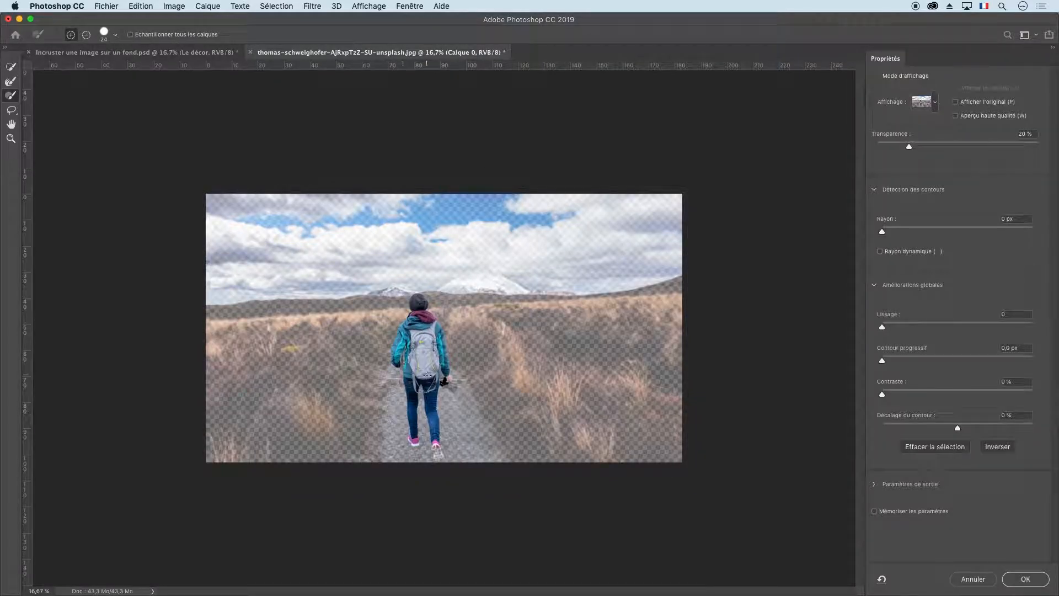
Try contracting the selection edge around the hat to -100 % and reset the edge shift to 0 %.
key("super+1")
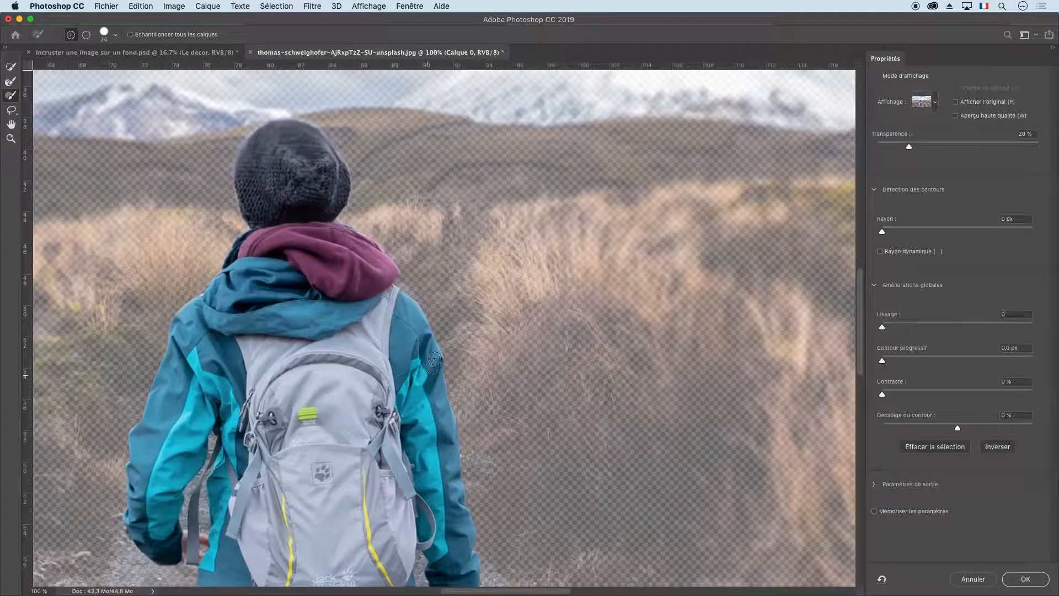
left_click_drag(437, 211, 563, 313)
key("super+plus")
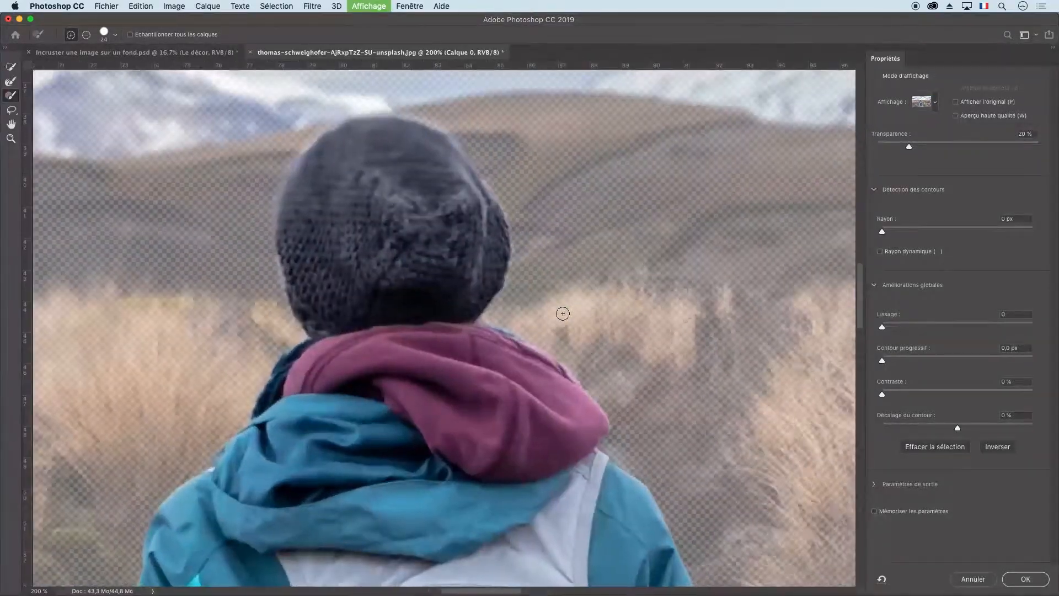
key("super+plus")
left_click_drag(539, 177, 574, 303)
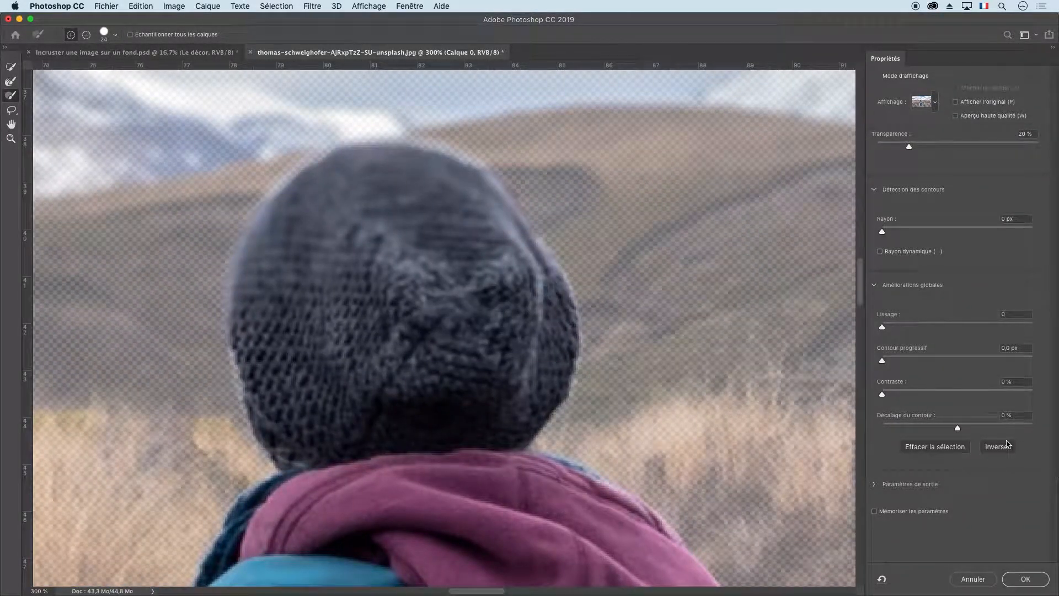
left_click_drag(942, 431, 880, 430)
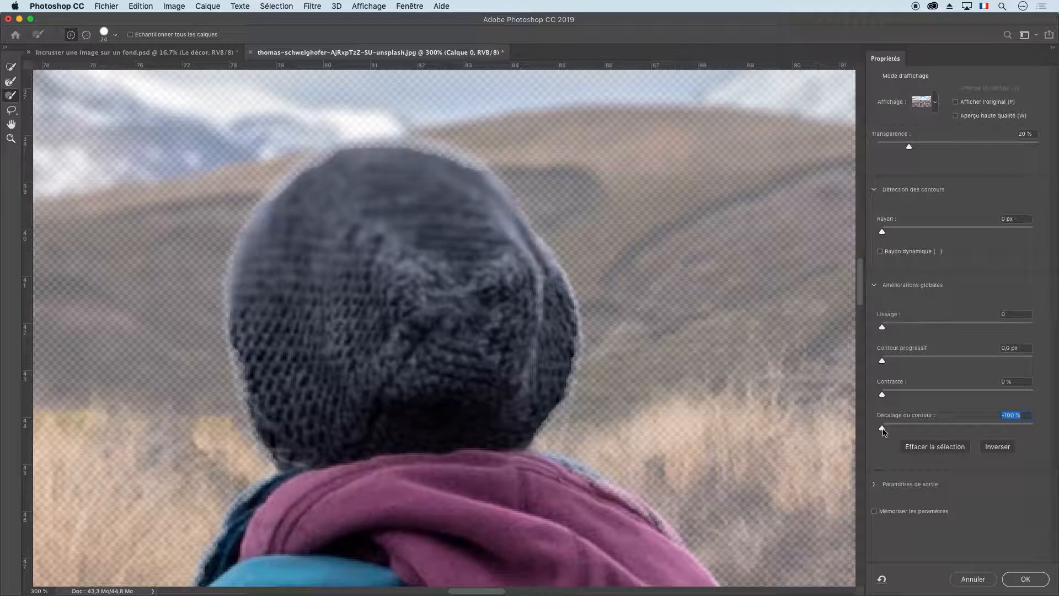
left_click_drag(882, 432, 952, 433)
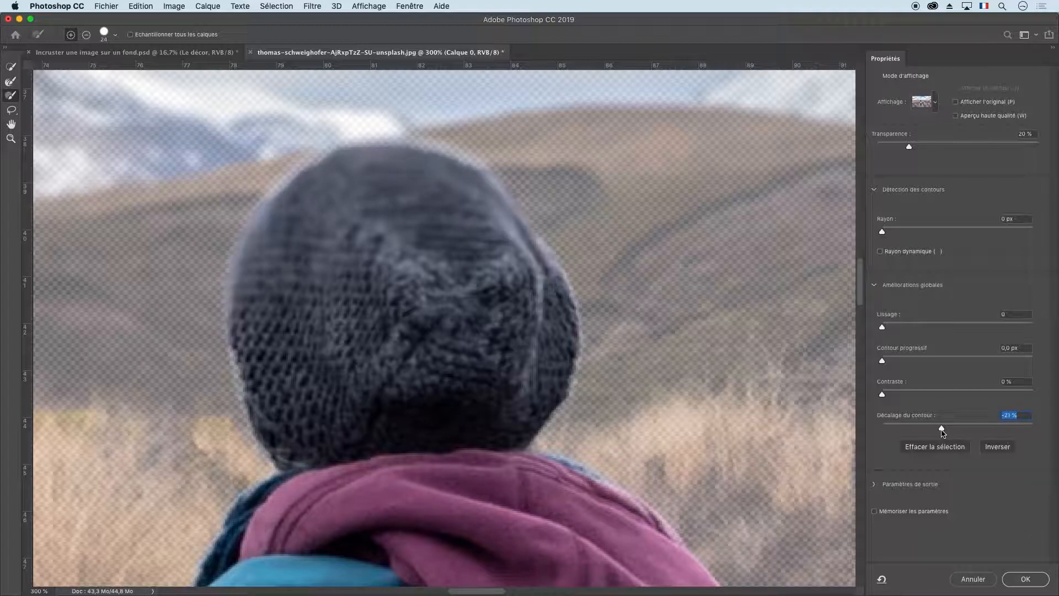
mouse_move(943, 433)
left_mouse_down()
mouse_move(841, 431)
mouse_move(940, 429)
left_mouse_up()
type("0")
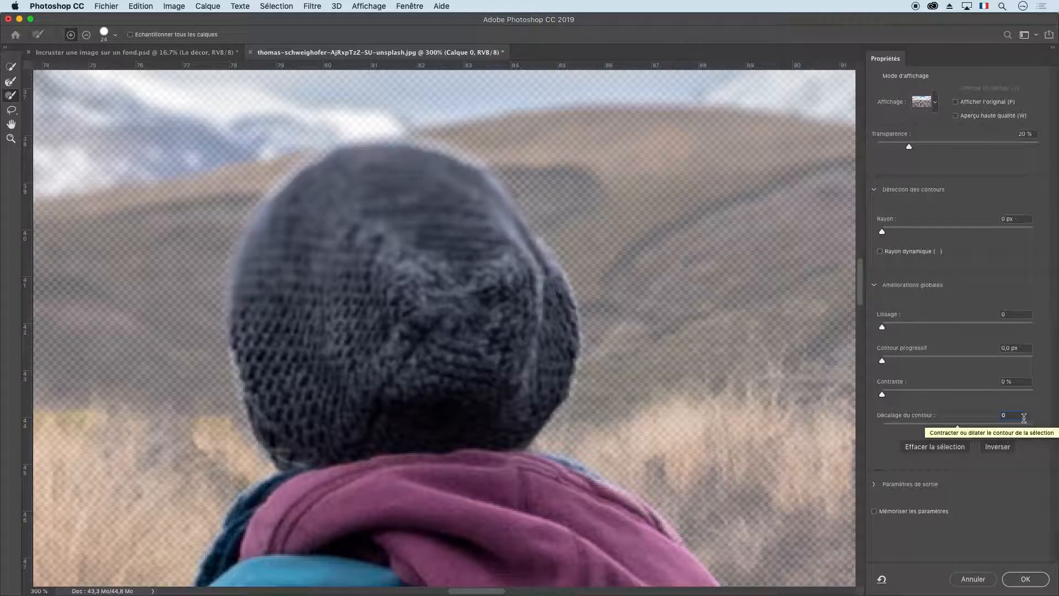
left_click(1024, 386)
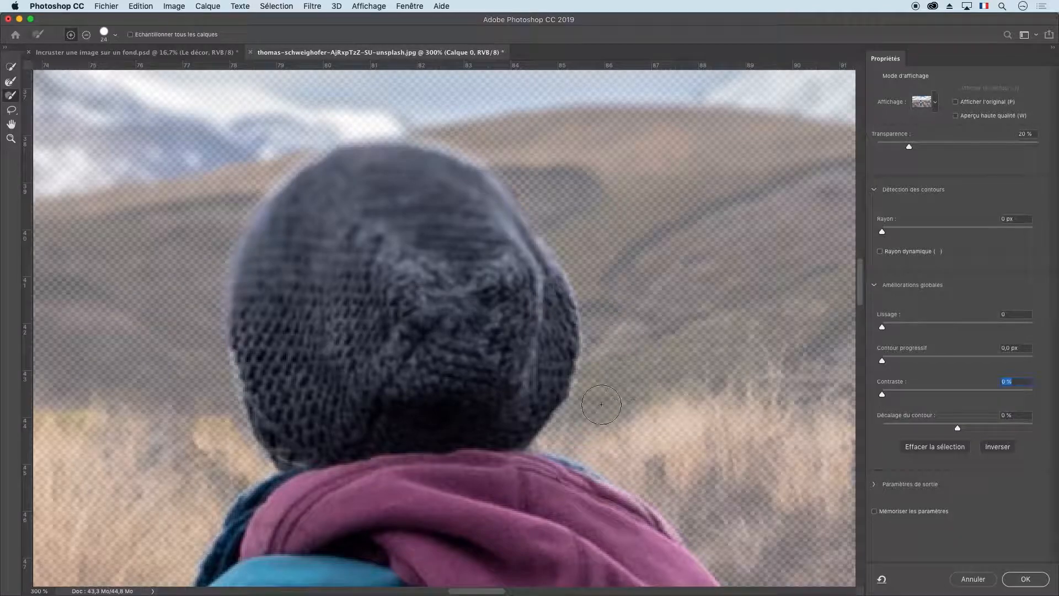
Examine the selection edges around the camera hand, the backpack and the gap beside the left arm.
scroll(504, 362, "down", 15)
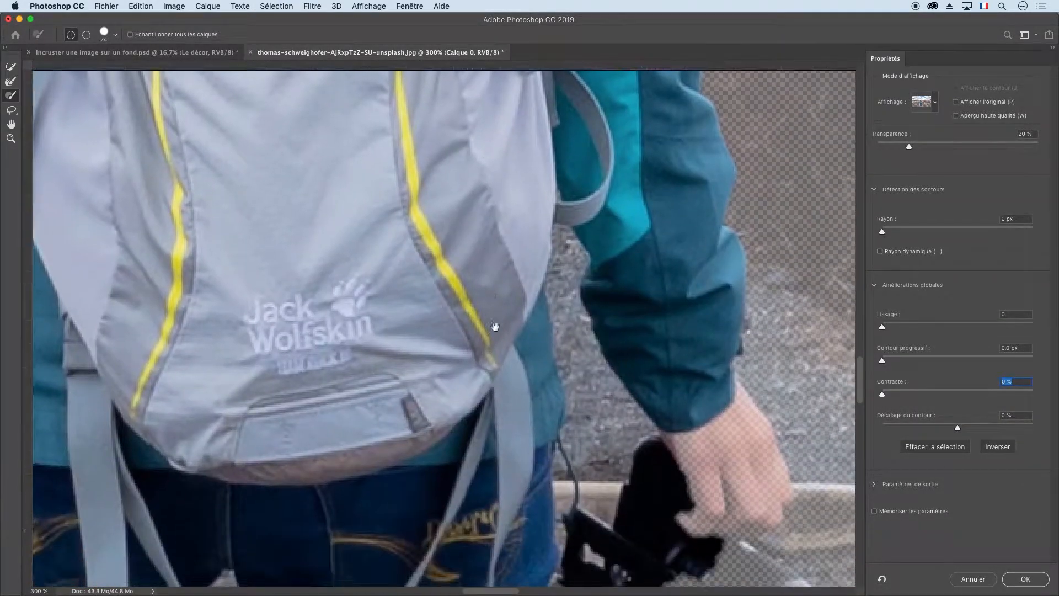
scroll(495, 327, "down", 3)
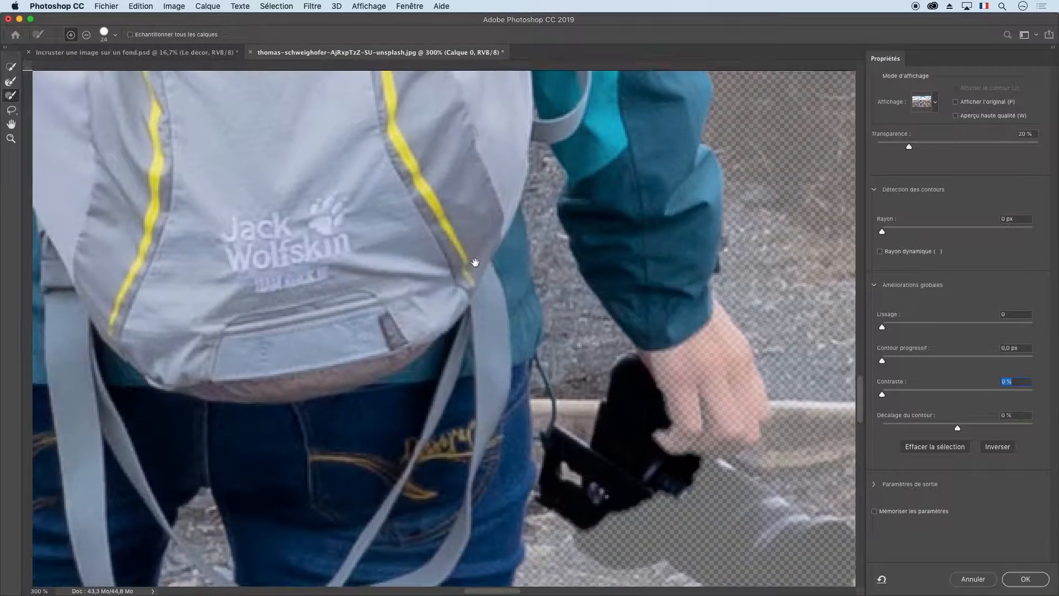
left_click(11, 96)
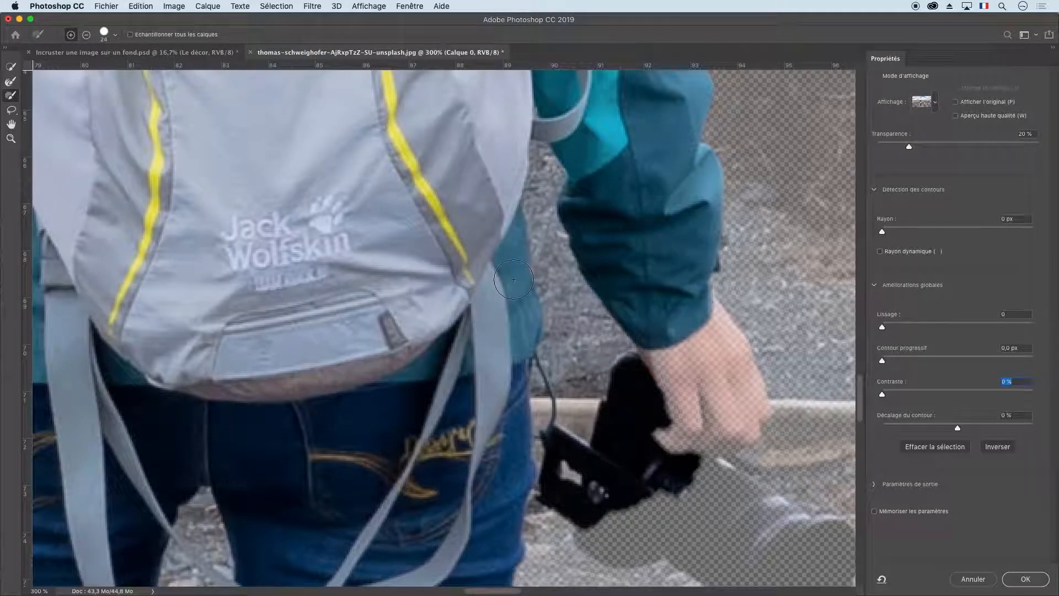
scroll(514, 279, "left", 5)
left_click(107, 37)
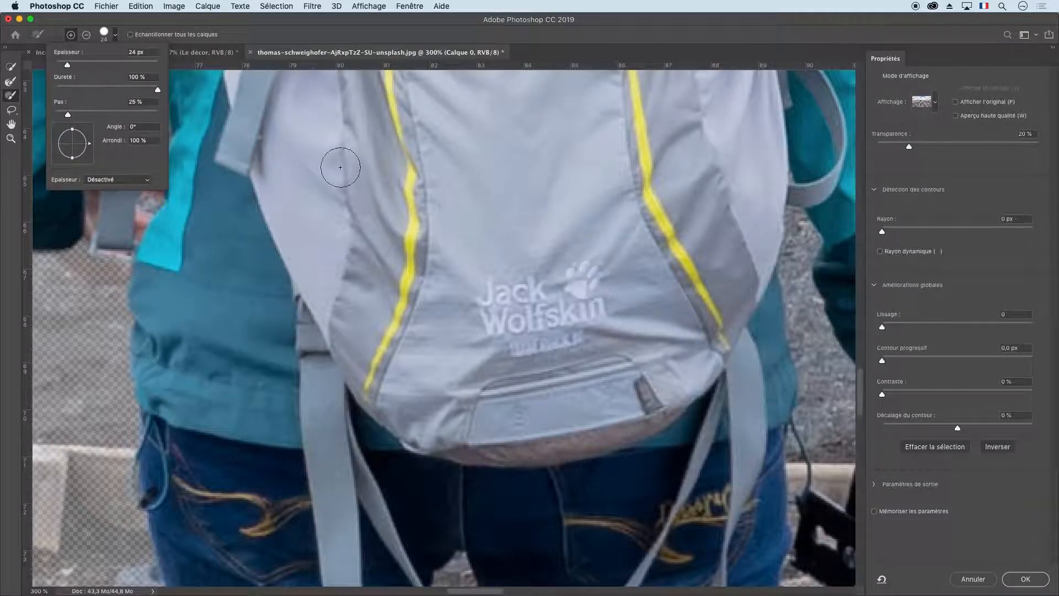
left_click_drag(292, 334, 573, 413)
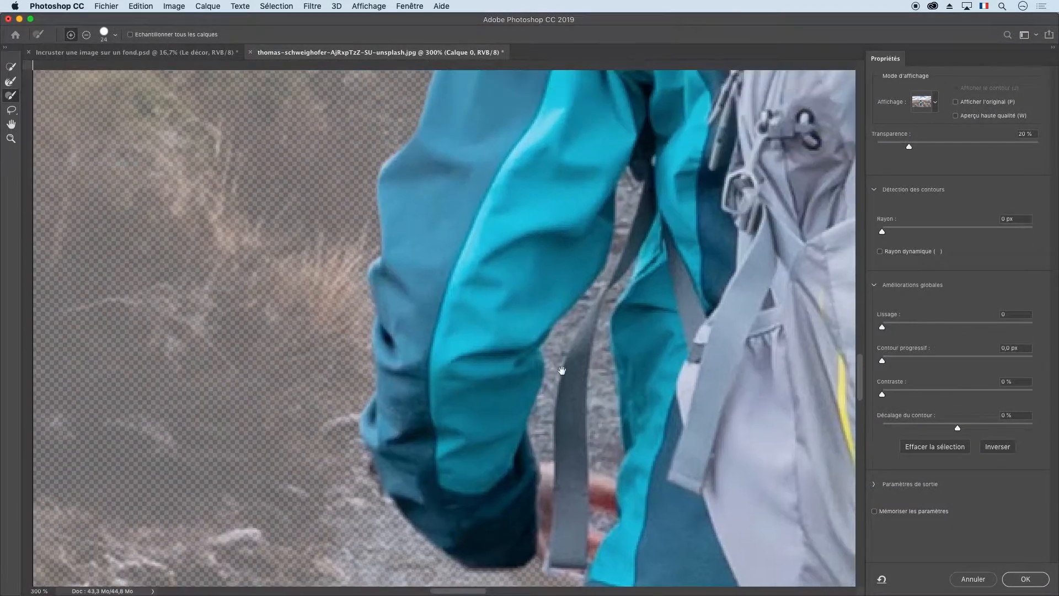
left_click_drag(565, 371, 445, 413)
left_click_drag(575, 379, 510, 287)
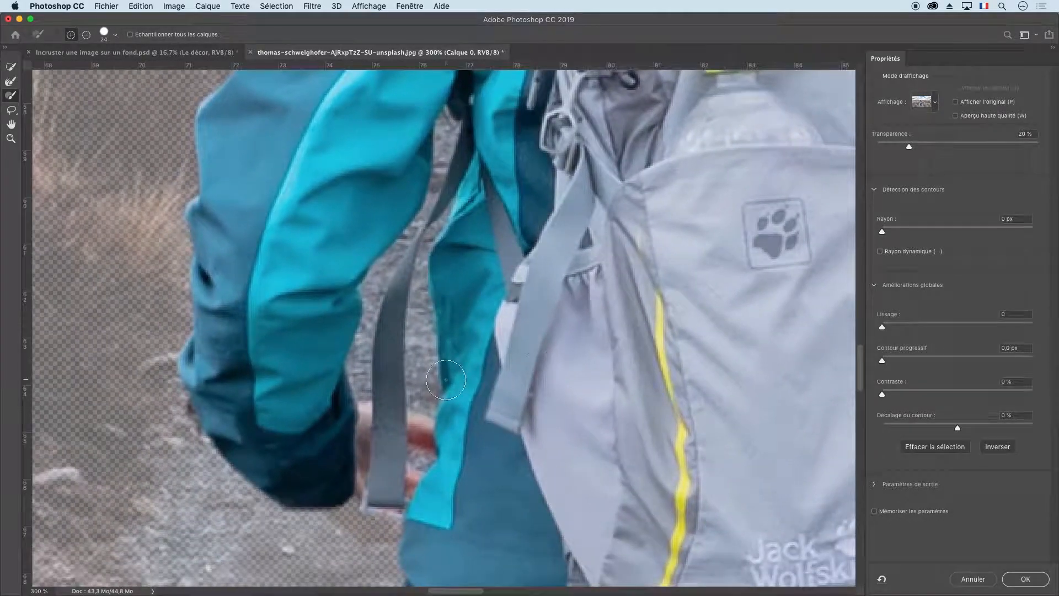
Set the brush size to 13 px and start removing the gravel between the dark strap and the jacket from the selection.
key("super+plus")
key("super+plus")
key("super+plus")
left_click_drag(433, 362, 456, 426)
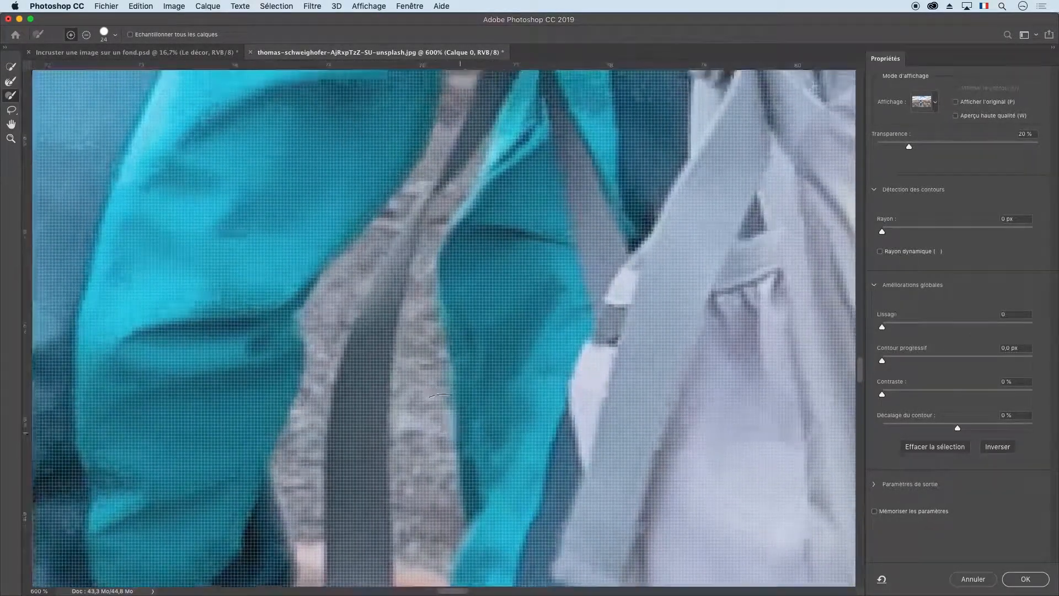
right_click(583, 341)
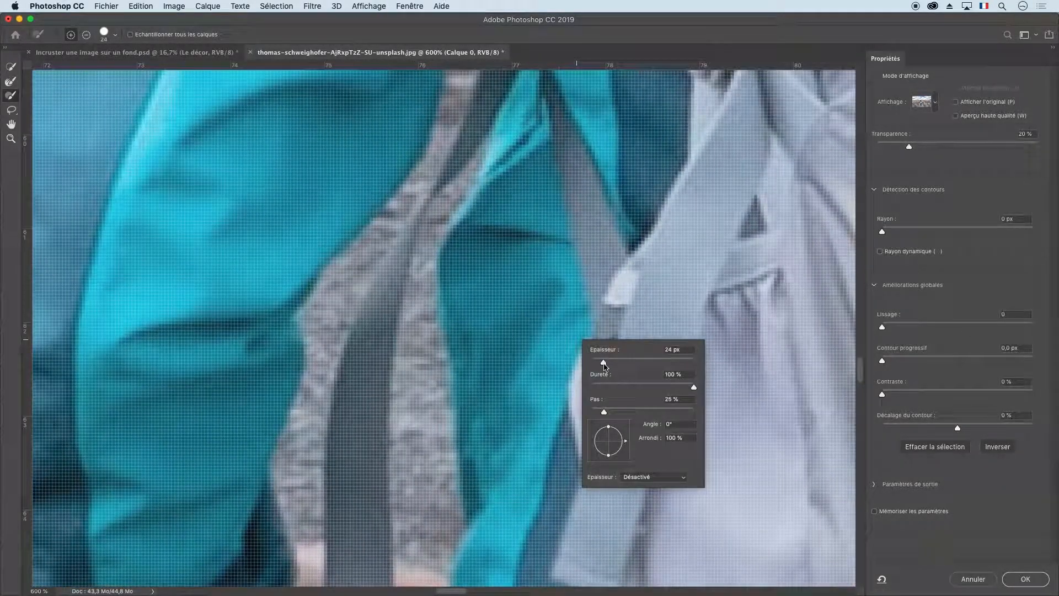
left_click_drag(598, 365, 599, 364)
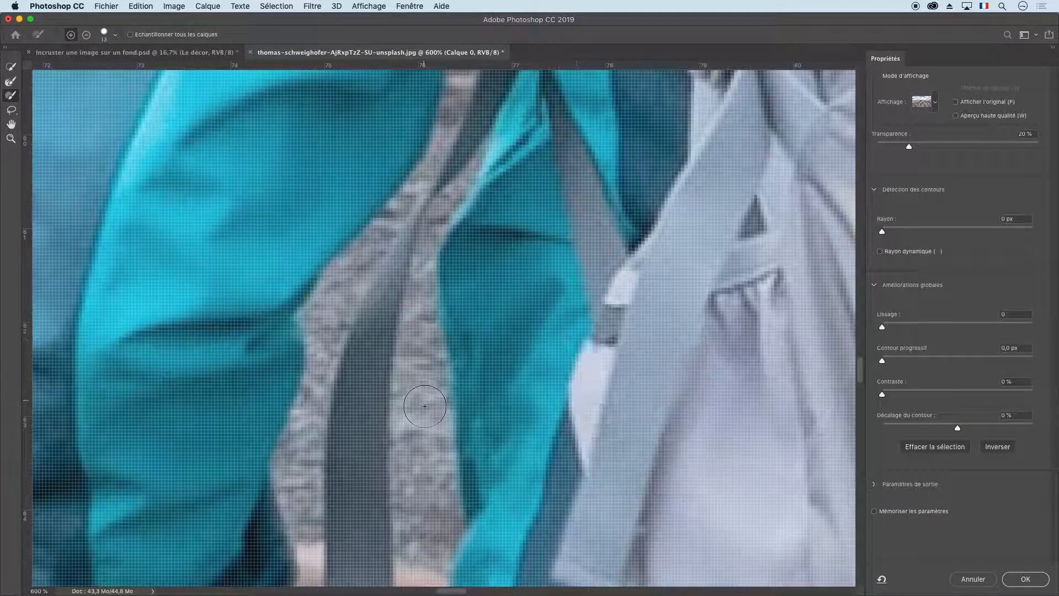
key("Return")
mouse_move(418, 521)
left_mouse_down()
mouse_move(421, 480)
mouse_move(459, 461)
left_mouse_up()
scroll(459, 461, "down", 5)
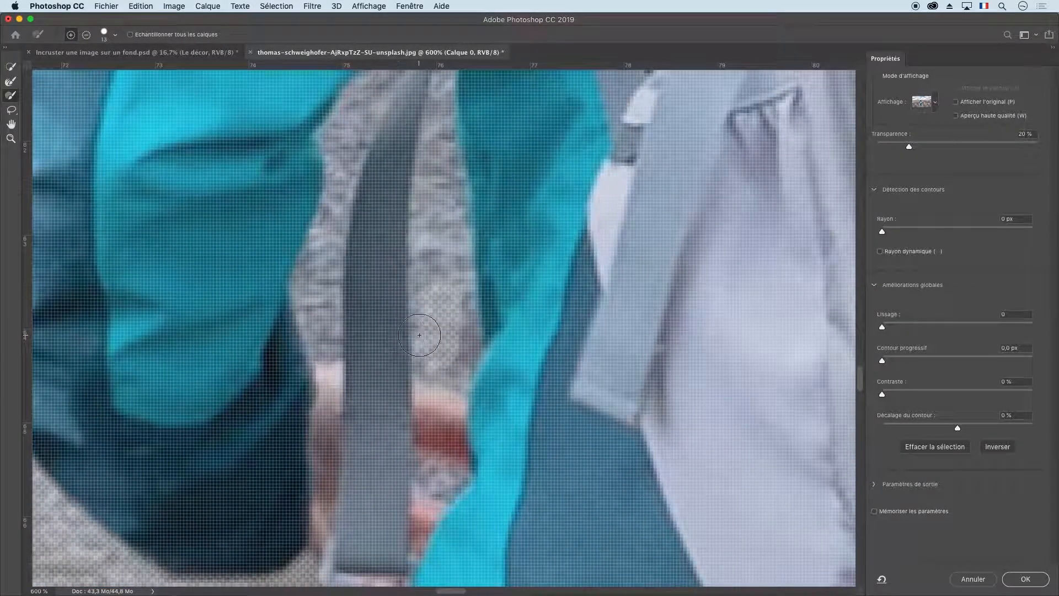
Brush a strip of the jacket out of the selection and paint it back in.
mouse_move(423, 339)
left_mouse_down()
mouse_move(450, 367)
mouse_move(460, 353)
mouse_move(455, 362)
mouse_move(444, 180)
mouse_move(462, 219)
mouse_move(461, 321)
mouse_move(504, 209)
mouse_move(594, 148)
mouse_move(624, 144)
left_mouse_up()
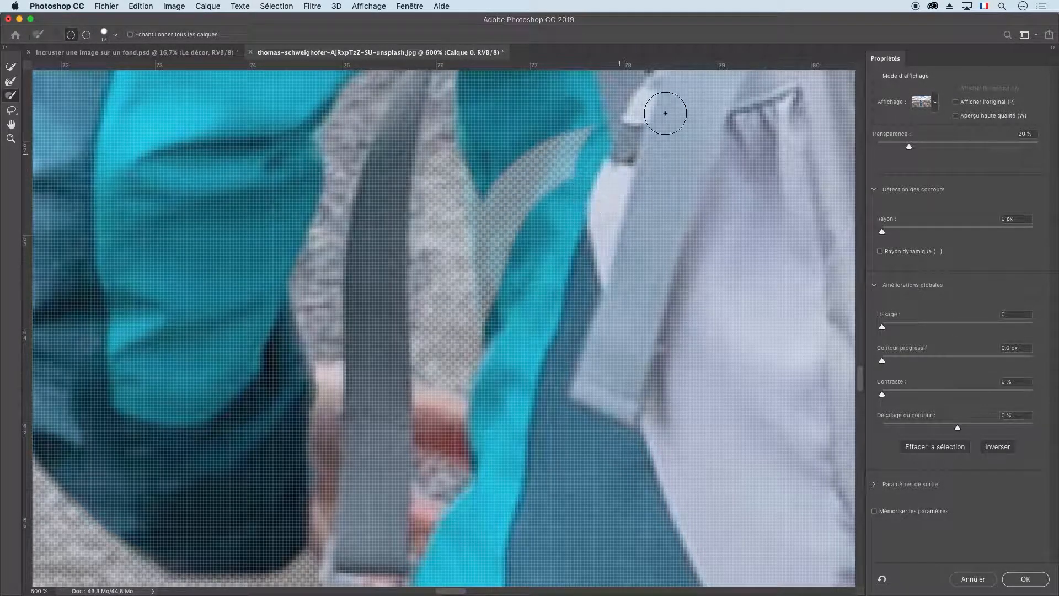
mouse_move(664, 108)
left_mouse_down()
mouse_move(631, 163)
mouse_move(556, 144)
mouse_move(553, 180)
mouse_move(558, 161)
mouse_move(528, 180)
mouse_move(498, 224)
mouse_move(496, 175)
mouse_move(502, 246)
mouse_move(495, 310)
mouse_move(486, 213)
mouse_move(485, 360)
mouse_move(472, 155)
left_mouse_up()
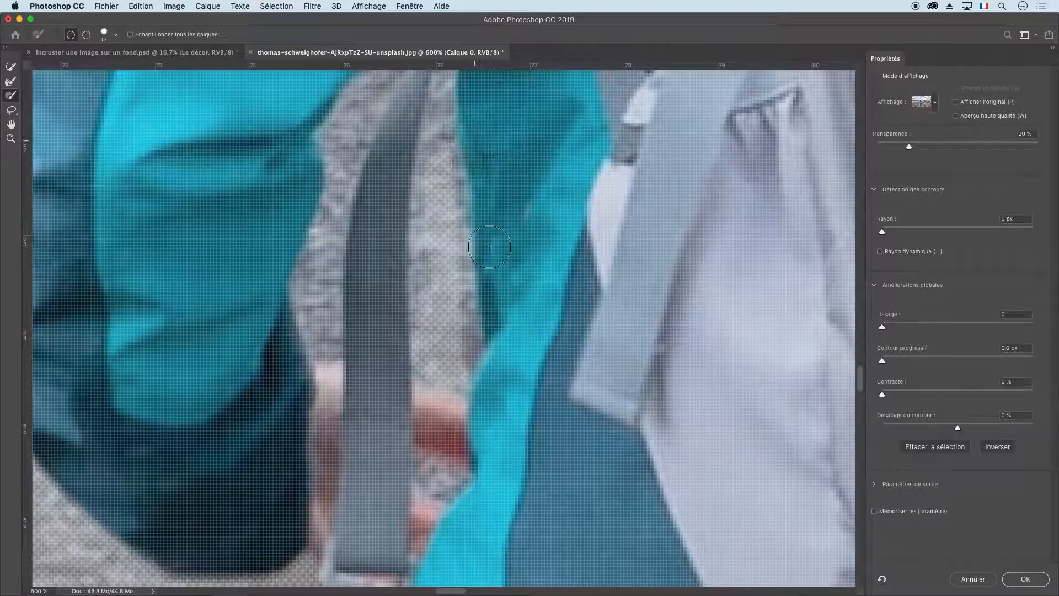
Subtract the gravel along the jacket edge beside the dark strap from the selection.
key("alt")
left_click_drag(441, 175, 454, 361)
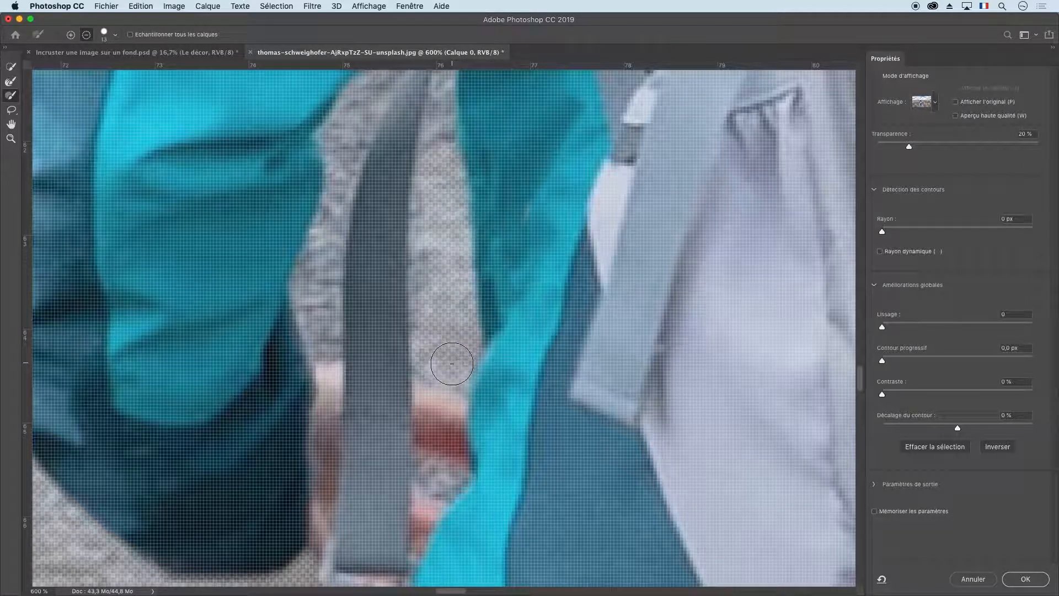
key("alt")
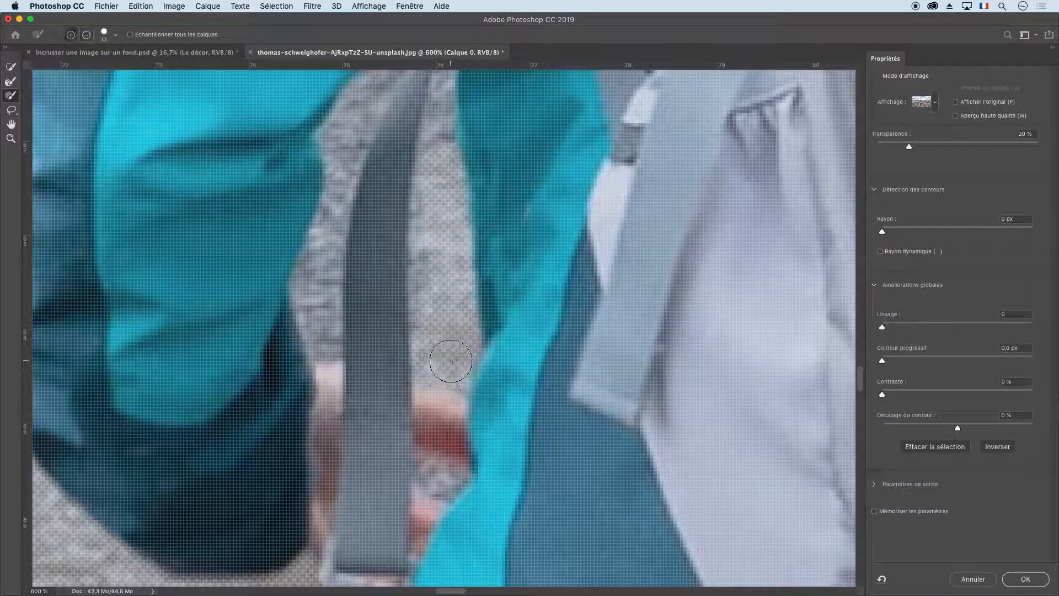
Set the brush size to 11 px and subtract the remaining gravel along the dark strap's edge.
right_click(453, 362)
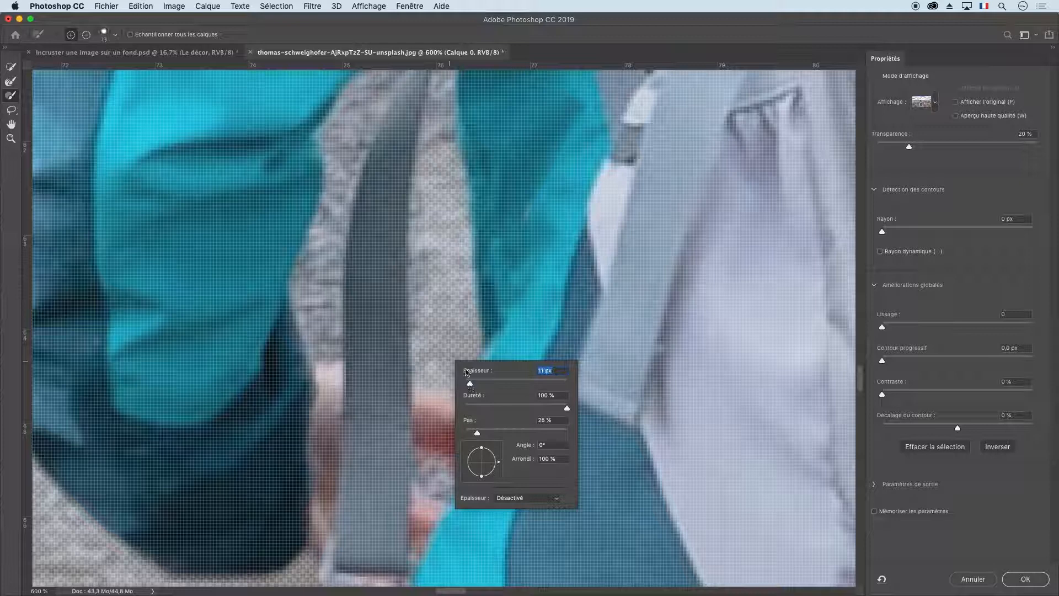
left_click(455, 324)
key("alt")
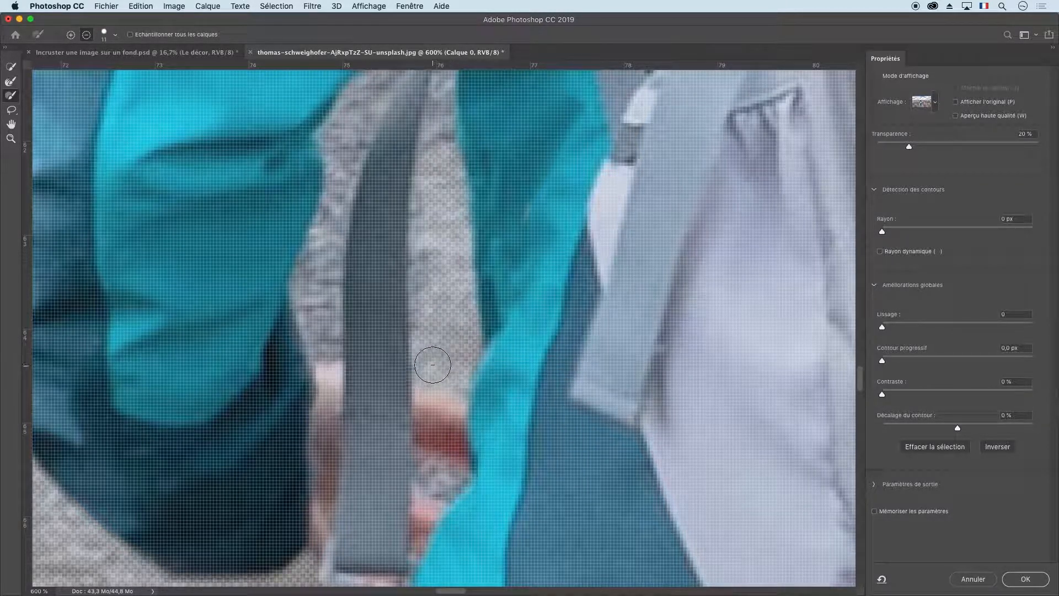
mouse_move(432, 365)
left_mouse_down()
mouse_move(429, 188)
mouse_move(430, 351)
left_mouse_up()
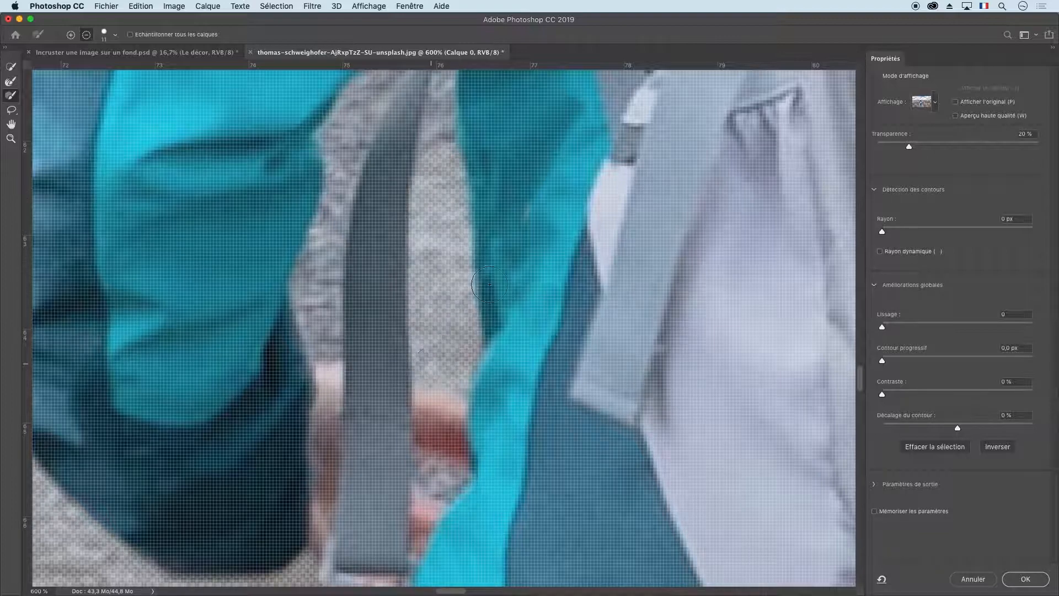
Set the brush size to 6 px and subtract the narrow gravel strip between the dark strap and the jacket front from the selection.
scroll(489, 284, "up", 10)
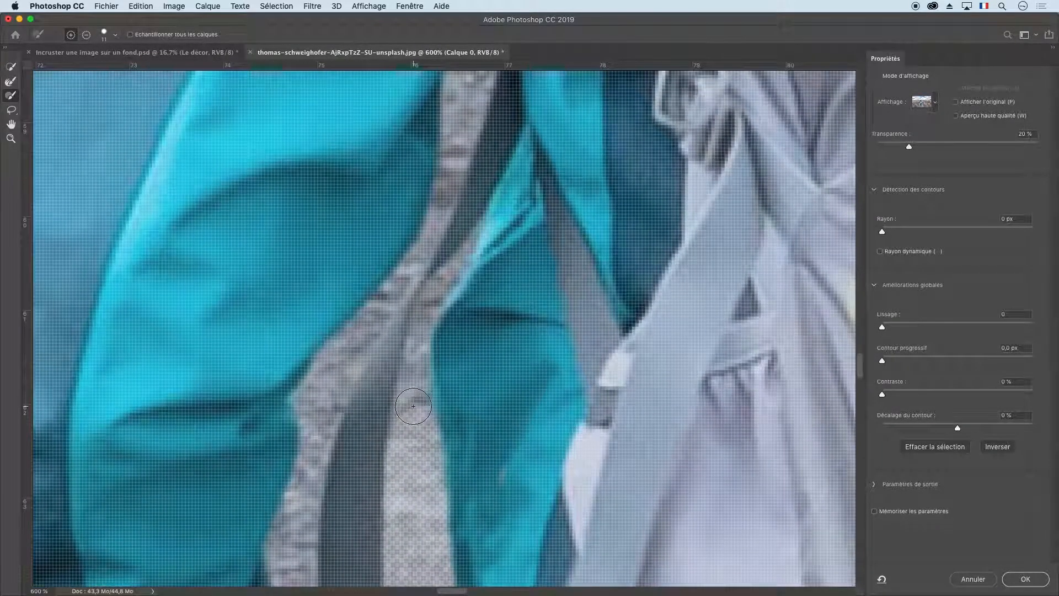
mouse_move(413, 407)
left_mouse_down()
mouse_move(412, 416)
mouse_move(414, 393)
left_mouse_up()
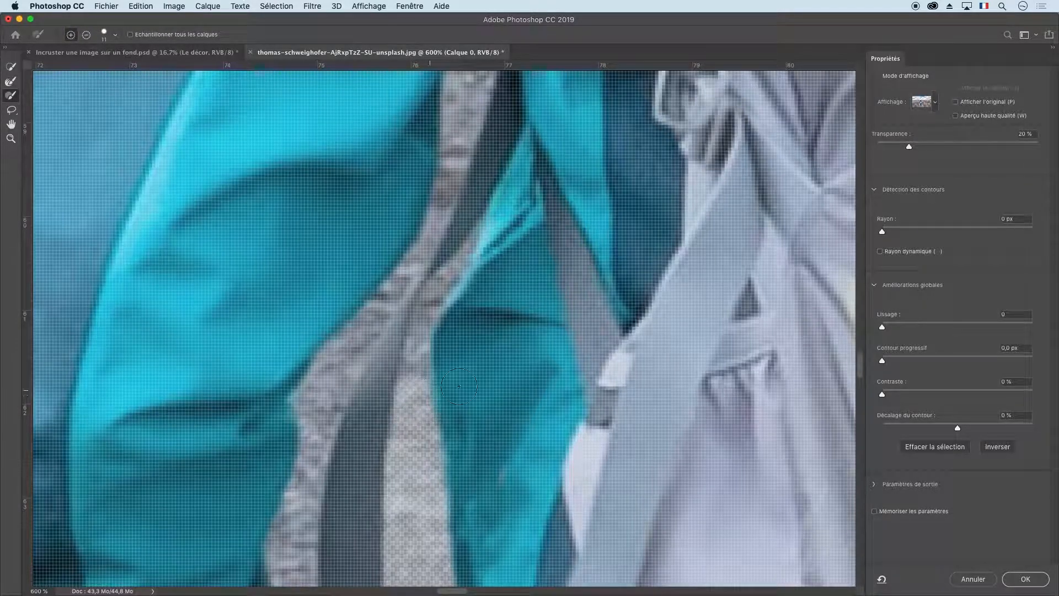
key("alt")
scroll(441, 375, "up", 5)
scroll(416, 363, "up", 3)
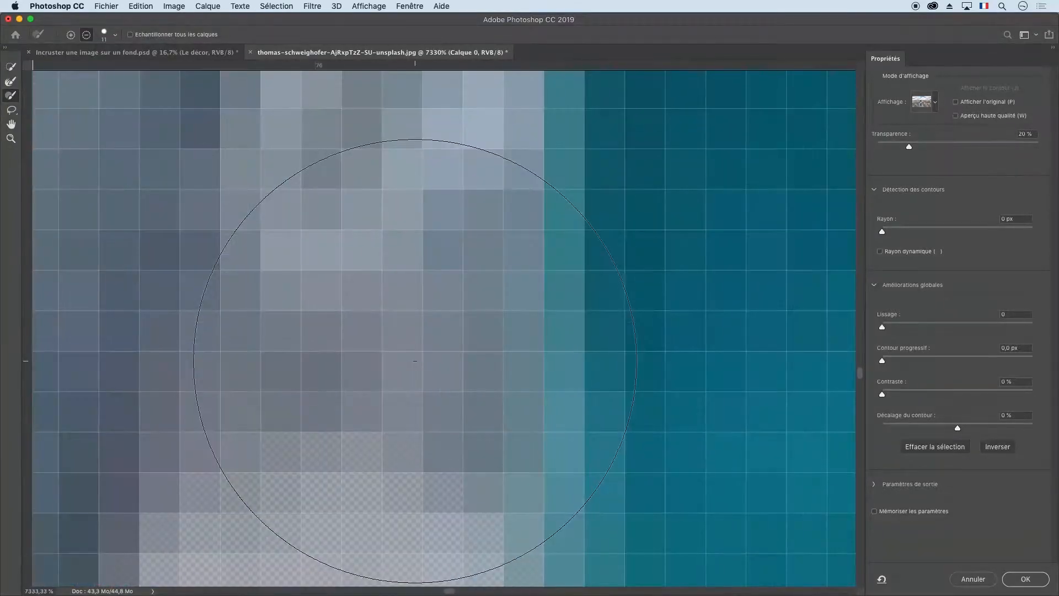
scroll(416, 363, "down", 10)
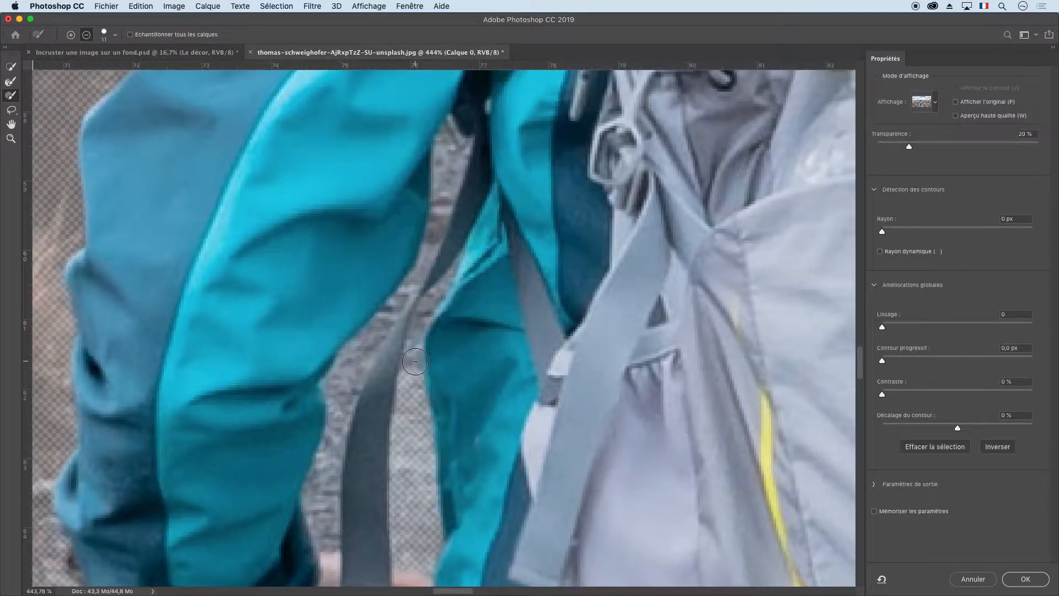
scroll(480, 357, "up", 2)
right_click(480, 357)
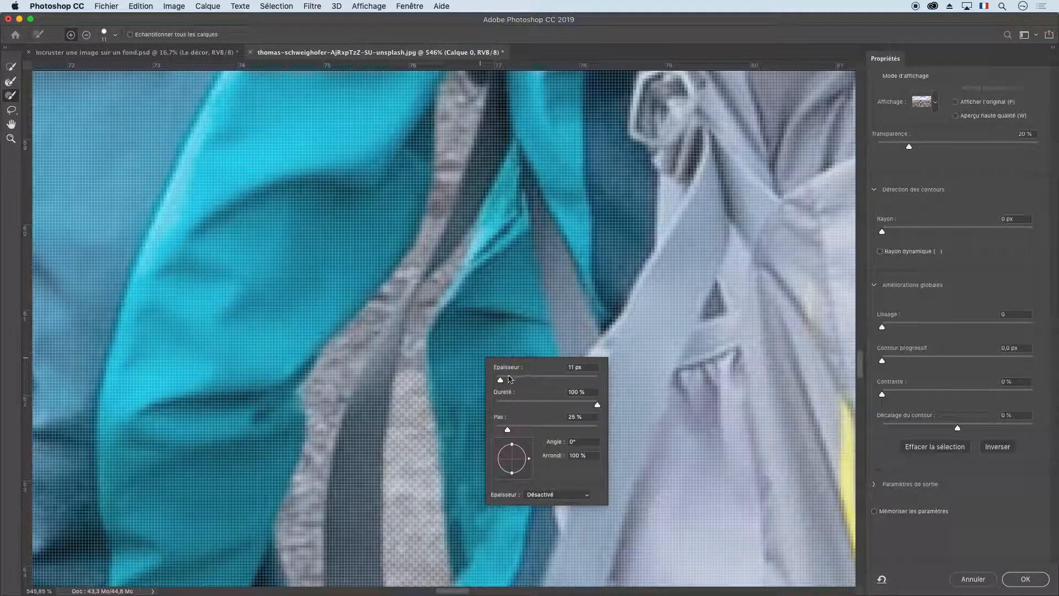
left_click(408, 377, "alt")
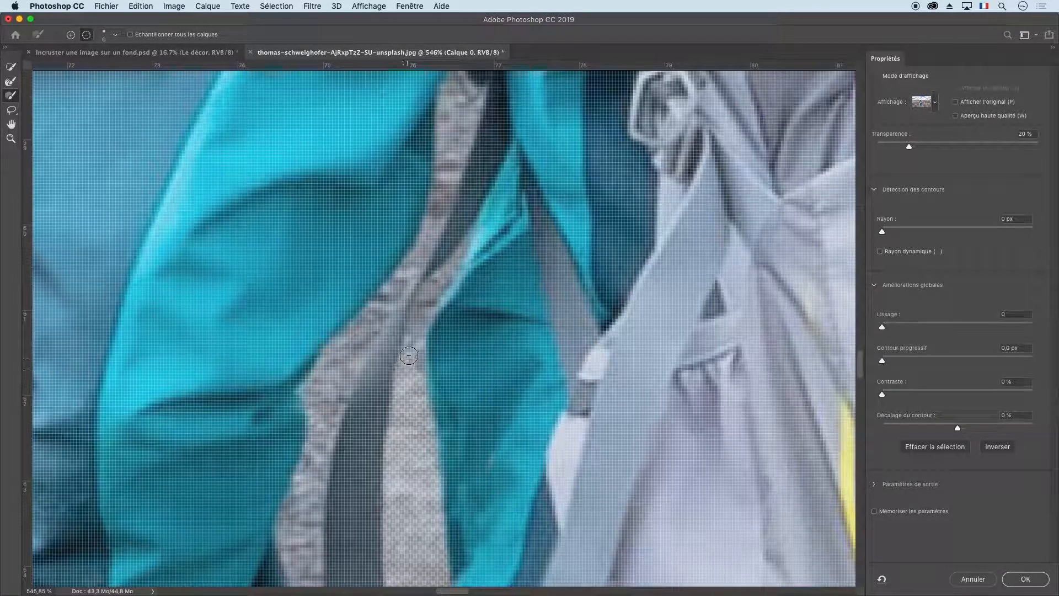
left_click_drag(408, 355, 447, 273)
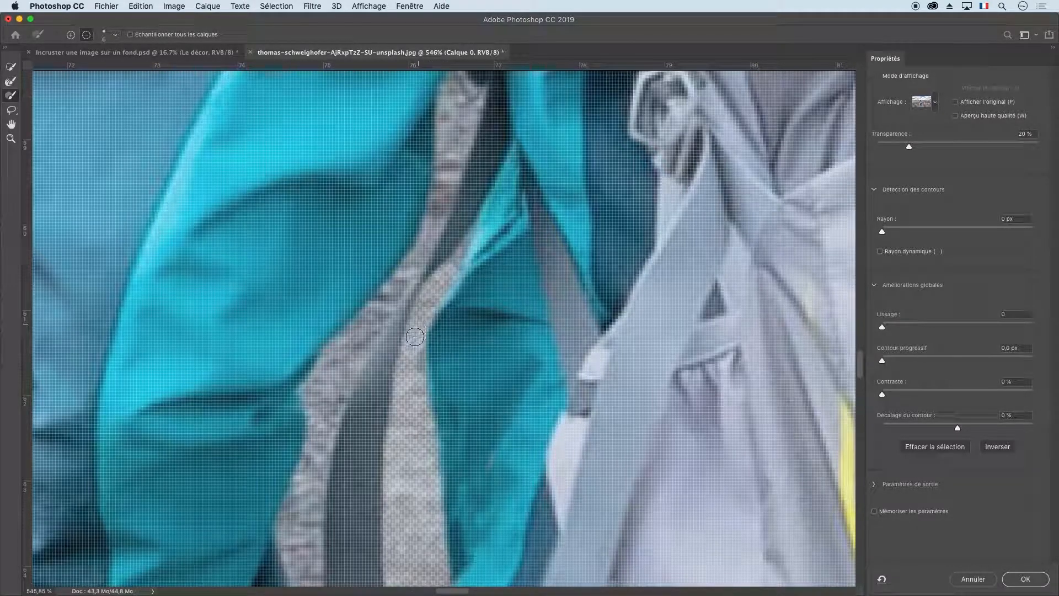
Subtract the remaining gravel beside the upper part of the dark strap from the selection.
left_click_drag(469, 295, 482, 370)
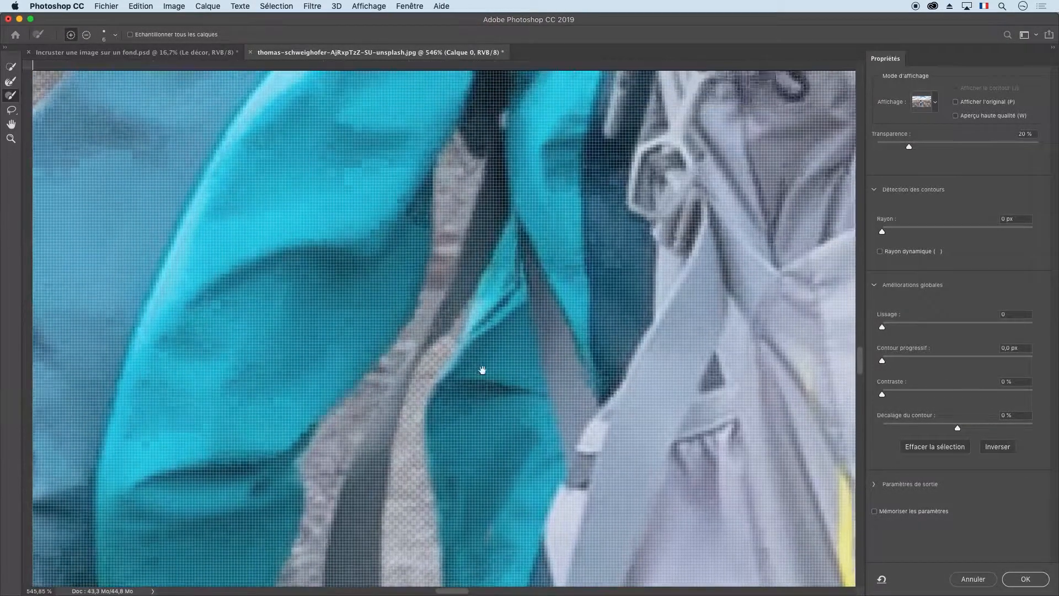
scroll(470, 339, "up", 5)
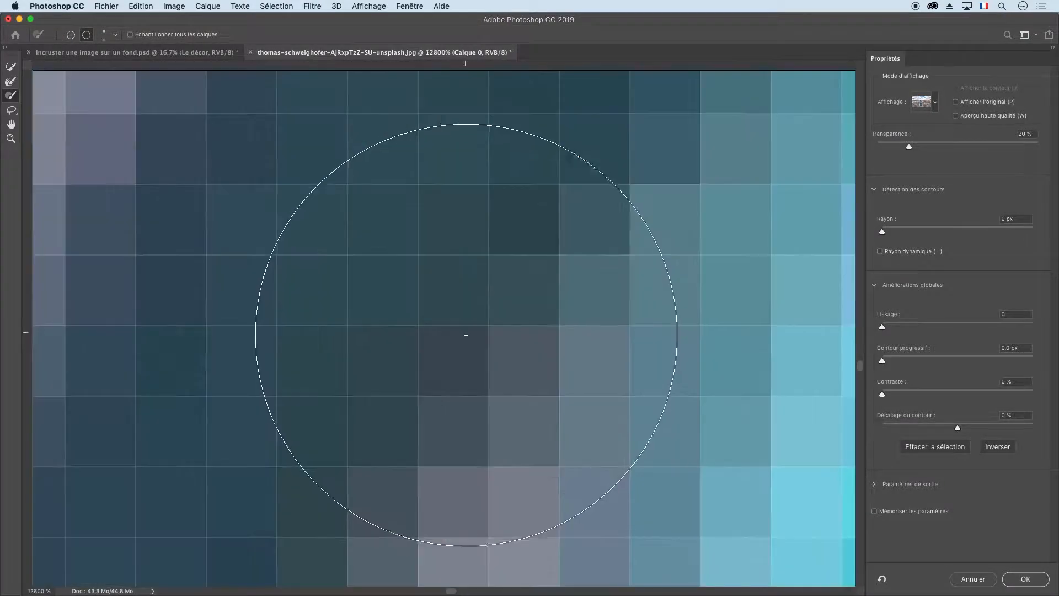
scroll(467, 337, "down", 3)
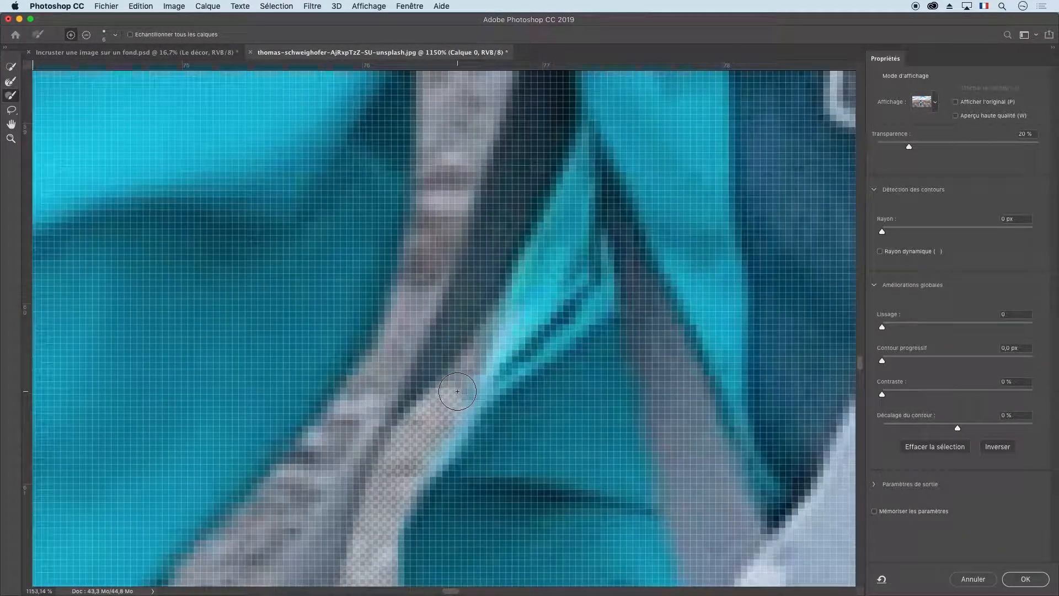
right_click(483, 359)
left_click(485, 351)
left_click_drag(499, 380, 467, 354)
left_click_drag(466, 254, 450, 444)
mouse_move(469, 171)
left_mouse_down()
mouse_move(450, 323)
mouse_move(461, 254)
left_mouse_up()
Set the brush size to 7 px and subtract the background along the dark strap down to its lower end from the selection.
right_click(659, 215)
left_click_drag(673, 238, 676, 237)
left_click_drag(529, 187, 403, 485)
left_click_drag(386, 468, 546, 284)
left_click_drag(419, 441, 557, 118)
left_click_drag(543, 116, 524, 389)
left_click_drag(562, 442, 458, 226)
left_click_drag(606, 474, 505, 256)
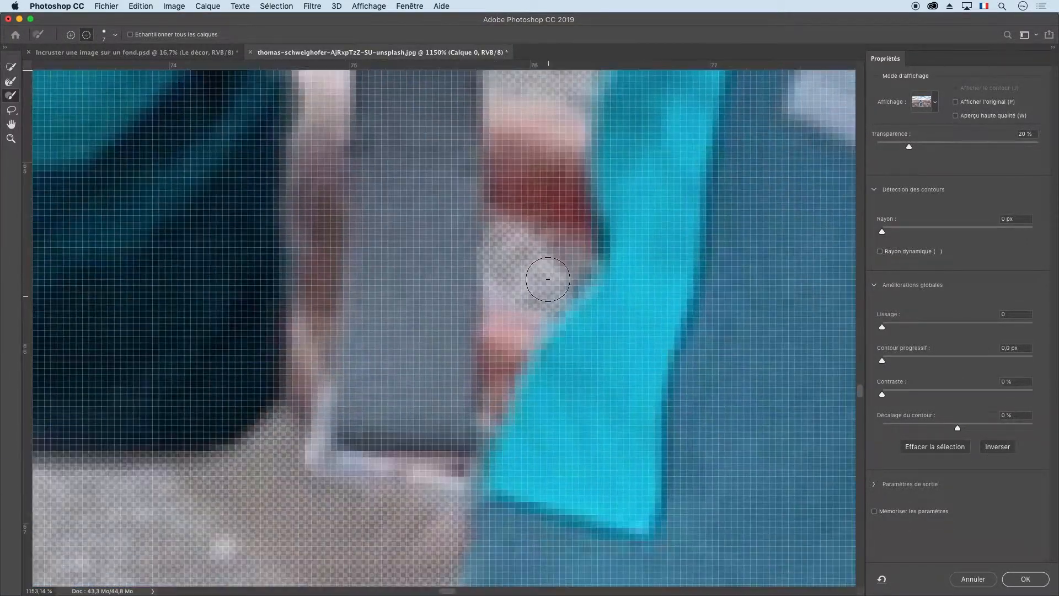
left_click_drag(419, 474, 546, 278)
mouse_move(574, 353)
left_mouse_down()
mouse_move(381, 276)
mouse_move(469, 331)
left_mouse_up()
Subtract the small background gap between the backpack's edge and the grey strap loop from the selection.
scroll(333, 395, "down", 6)
left_click_drag(531, 347, 221, 276)
scroll(430, 220, "up", 6)
scroll(428, 201, "up", 3)
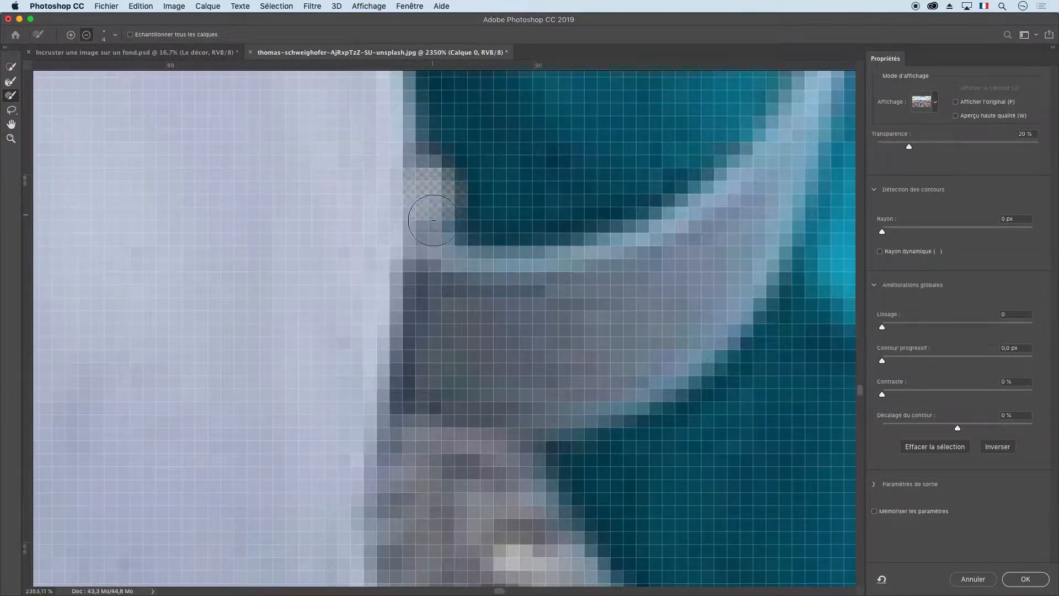
left_click_drag(518, 468, 535, 215)
mouse_move(535, 237)
left_mouse_down()
mouse_move(680, 444)
mouse_move(463, 490)
left_mouse_up()
Set the brush size to 17 px and subtract the gravel between the backpack and the sleeve from the selection.
right_click(553, 408)
left_click_drag(571, 430, 580, 430)
type("17")
key("Return")
scroll(531, 438, "down", 6)
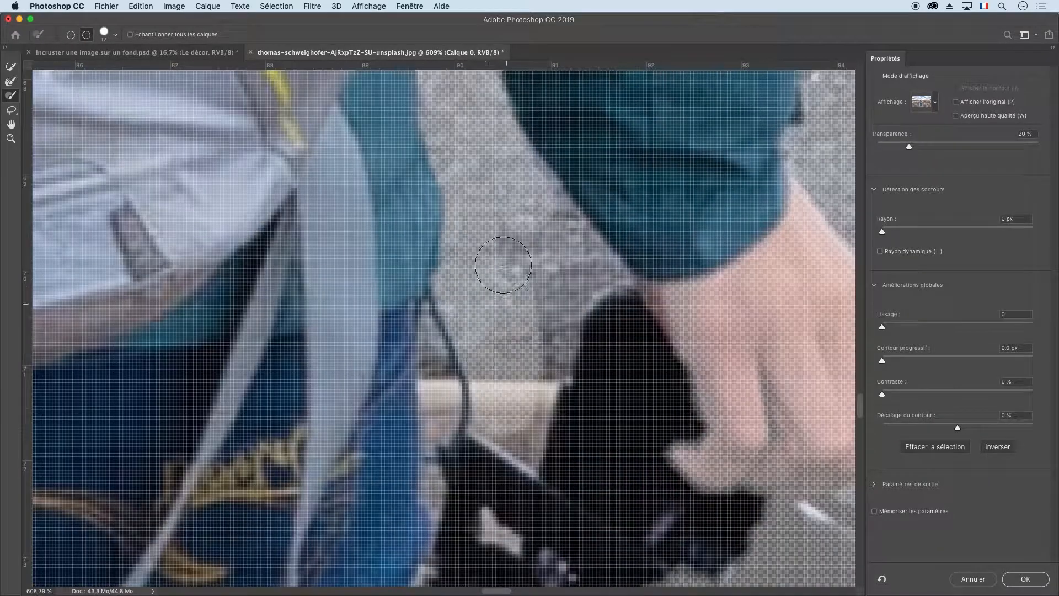
mouse_move(503, 265)
left_mouse_down()
mouse_move(593, 260)
mouse_move(613, 281)
left_mouse_up()
Switch to a smaller brush and subtract the background between the jeans, the thin black cord and the camera from the selection.
right_click(592, 259)
key("Return")
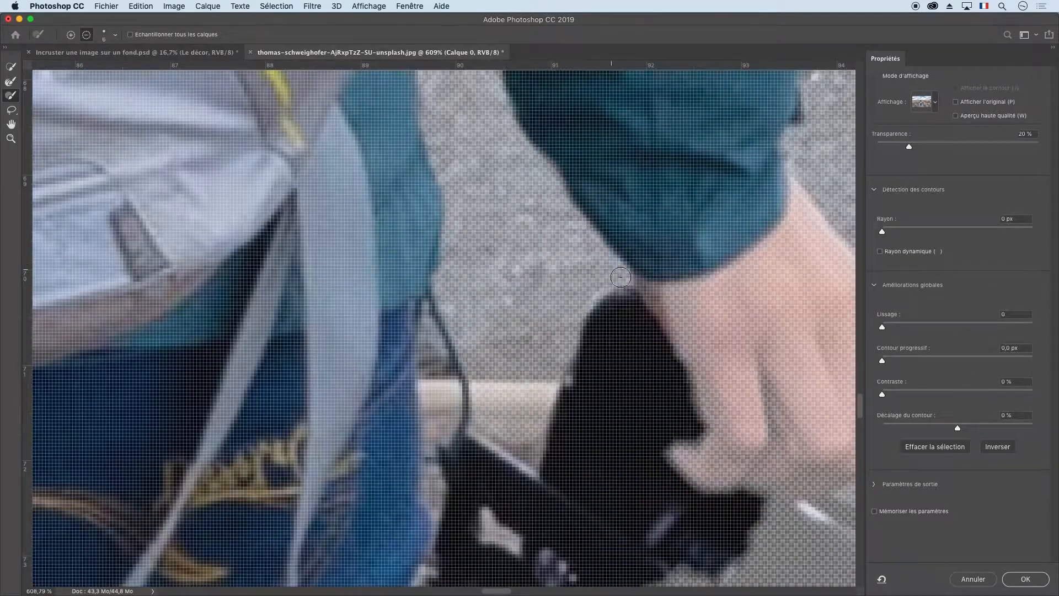
left_click_drag(551, 386, 577, 266)
mouse_move(458, 204)
left_mouse_down()
mouse_move(470, 279)
mouse_move(460, 380)
left_mouse_up()
left_click_drag(510, 396, 538, 423)
left_click_drag(451, 447, 443, 528)
left_click_drag(524, 440, 475, 240)
Set the brush size to 14 px and subtract the gravel around the camera and beside the jeans from the selection.
right_click(661, 280)
left_click_drag(674, 301, 679, 302)
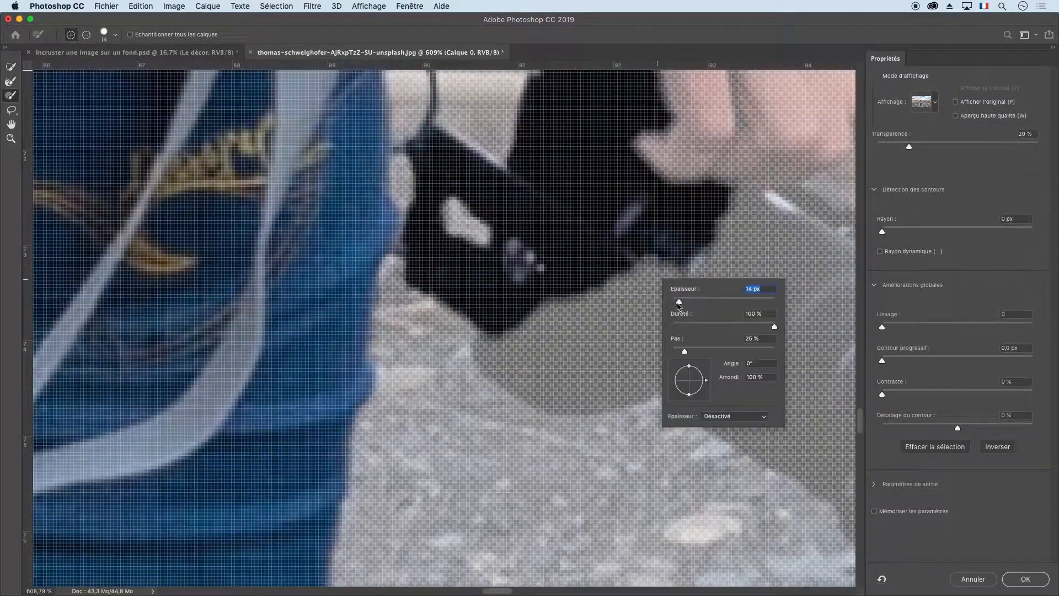
key("Return")
left_click_drag(529, 353, 657, 290)
left_click_drag(717, 221, 430, 523)
mouse_move(447, 165)
left_mouse_down()
mouse_move(551, 375)
mouse_move(380, 447)
left_mouse_up()
mouse_move(376, 474)
left_mouse_down()
mouse_move(359, 203)
mouse_move(704, 383)
mouse_move(699, 253)
left_mouse_up()
mouse_move(699, 253)
left_mouse_down()
mouse_move(634, 328)
mouse_move(419, 220)
left_mouse_up()
Set the brush size to 6 px and subtract the small gravel patch between the jeans and the camera from the selection.
key("super+minus")
key("super+minus")
key("super+minus")
key("super+minus")
left_click_drag(308, 219, 702, 154)
key("super+plus")
key("super+plus")
key("super+plus")
right_click(451, 360)
left_click_drag(469, 381, 466, 381)
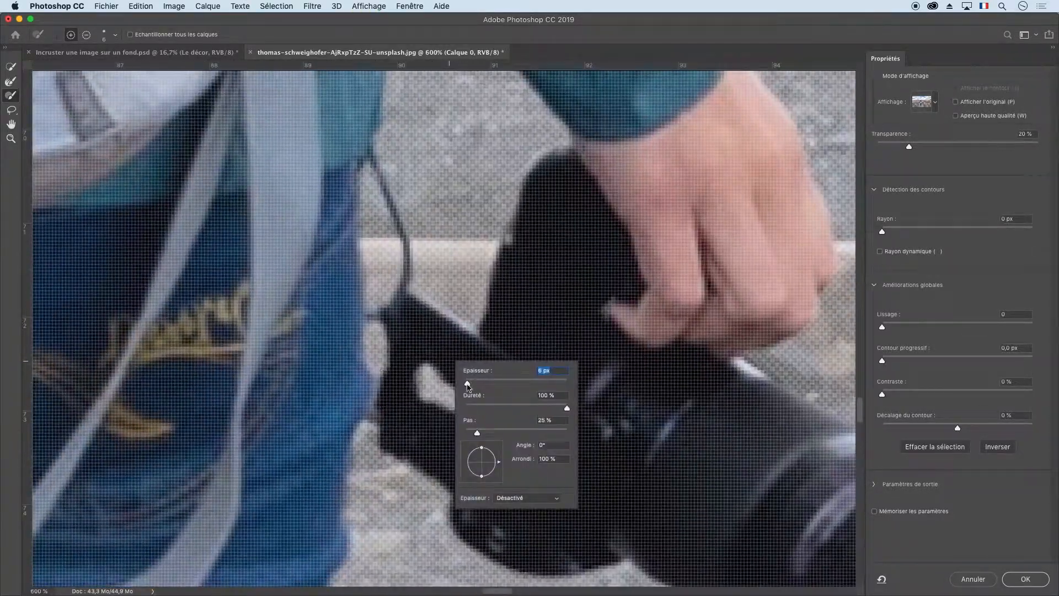
left_click_drag(380, 386, 402, 416)
Subtract the gravel between the thighs, above and below the hanging backpack strap, using a 13 px brush.
mouse_move(66, 568)
left_mouse_down()
mouse_move(659, 321)
mouse_move(739, 449)
left_mouse_up()
left_click_drag(381, 175, 415, 286)
left_click_drag(420, 394, 309, 419)
scroll(380, 352, "down", 7)
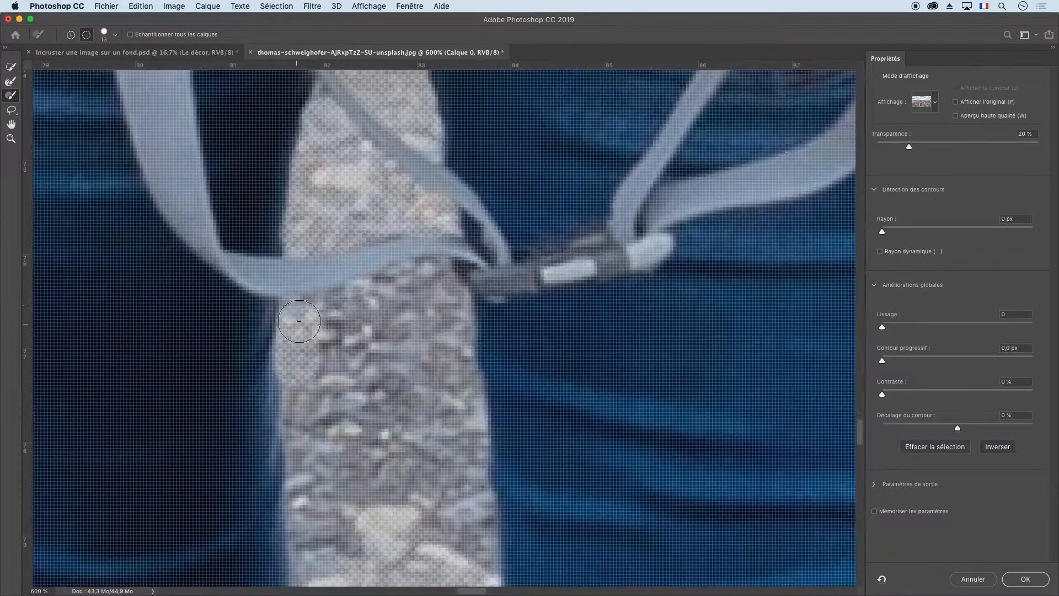
scroll(419, 331, "down", 6)
mouse_move(297, 331)
left_mouse_down()
mouse_move(464, 363)
mouse_move(317, 326)
left_mouse_up()
scroll(375, 309, "up", 8)
Reduce the brush size and subtract the gravel along the thin hanging strap between the thighs.
right_click(362, 251)
left_click_drag(382, 274, 380, 277)
left_click_drag(305, 136, 421, 195)
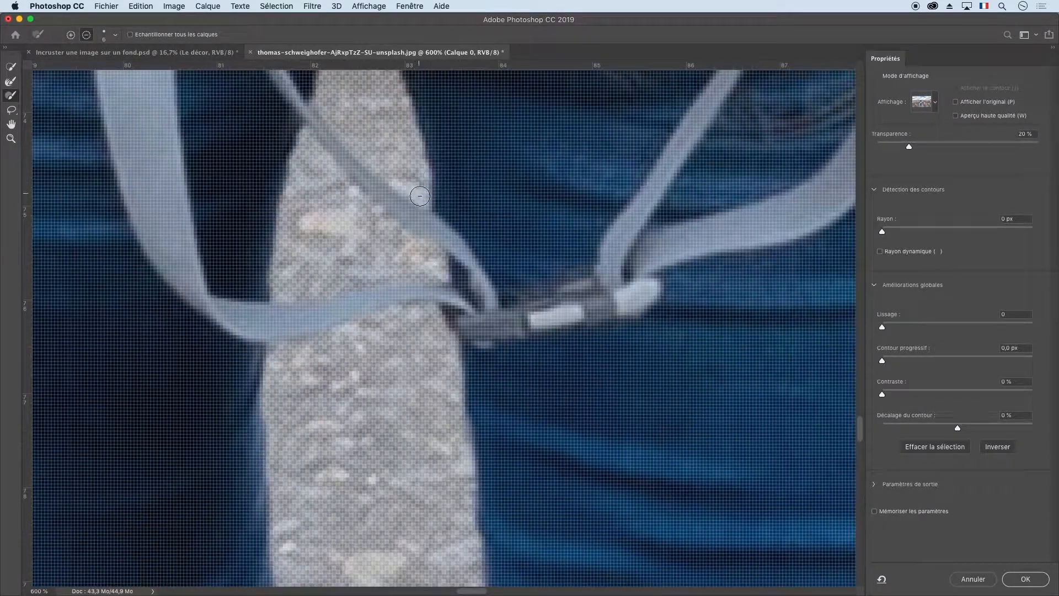
Set the brush size to 25 px and subtract the gravel between the lower legs down to the shoes from the selection.
scroll(362, 338, "down", 15)
scroll(362, 337, "left", 5)
right_click(536, 231)
left_click_drag(554, 256, 556, 257)
mouse_move(195, 272)
left_mouse_down()
mouse_move(305, 359)
mouse_move(518, 449)
left_mouse_up()
scroll(519, 430, "down", 5)
scroll(518, 430, "right", 10)
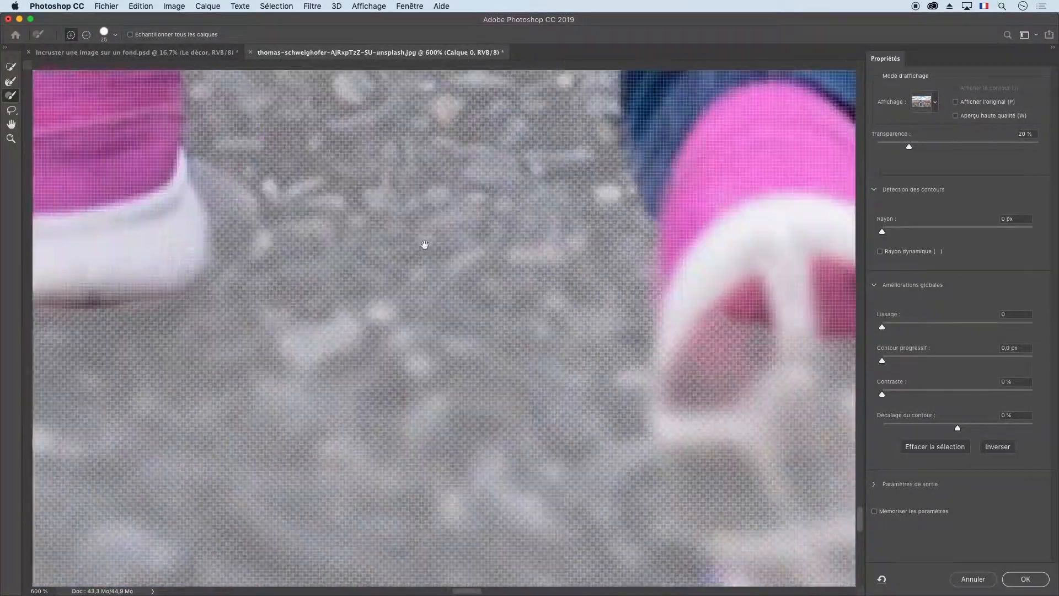
scroll(489, 236, "down", 8)
mouse_move(489, 240)
left_mouse_down()
mouse_move(516, 258)
mouse_move(564, 365)
mouse_move(476, 352)
mouse_move(517, 348)
mouse_move(506, 368)
left_mouse_up()
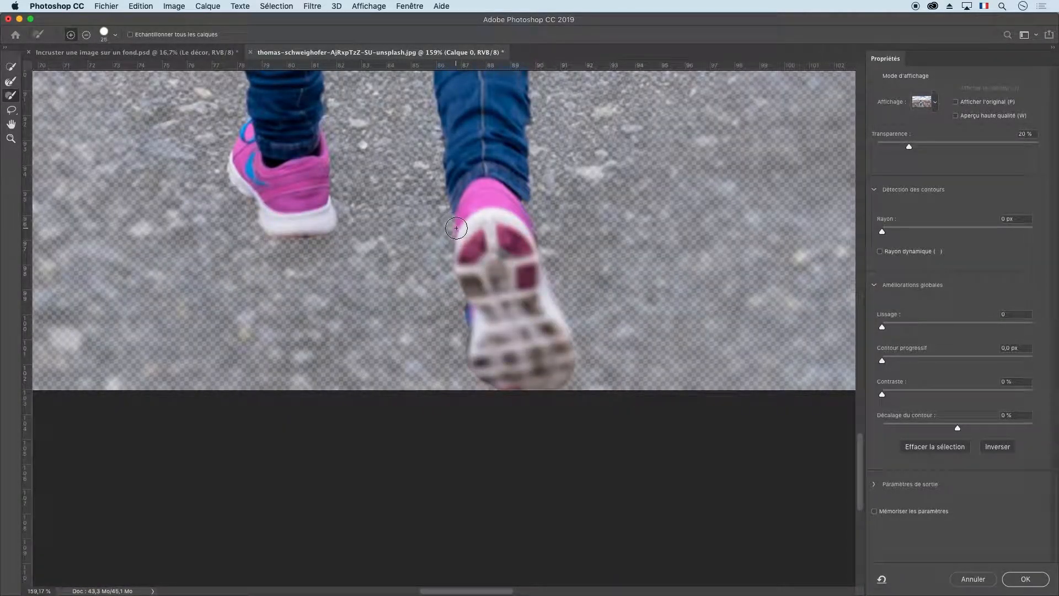
Fit the whole photo in view and apply the refined selection of the hiker.
scroll(480, 233, "up", 5)
key("super+0")
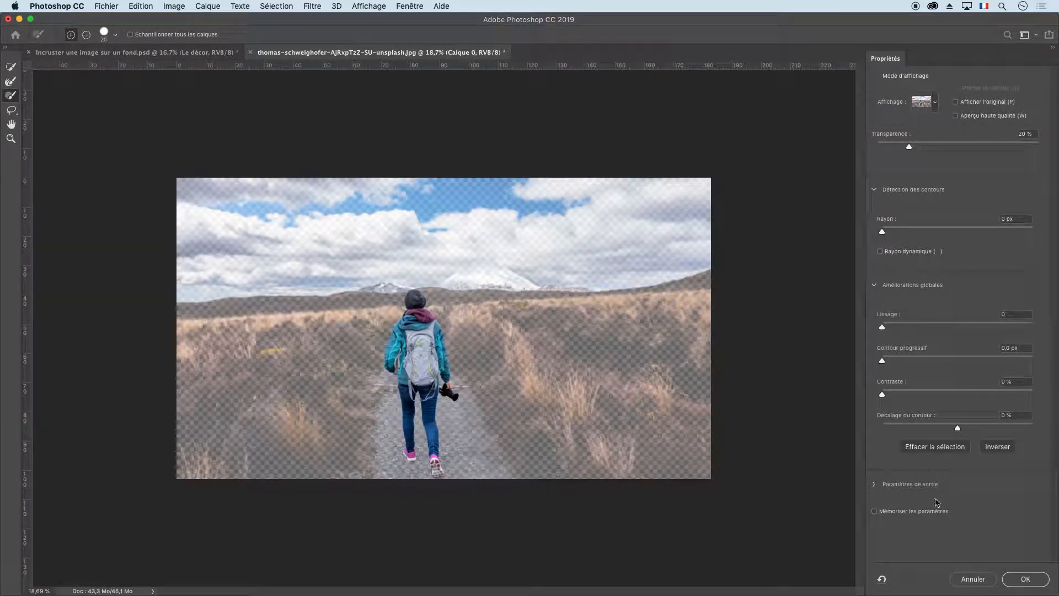
left_click(1024, 579)
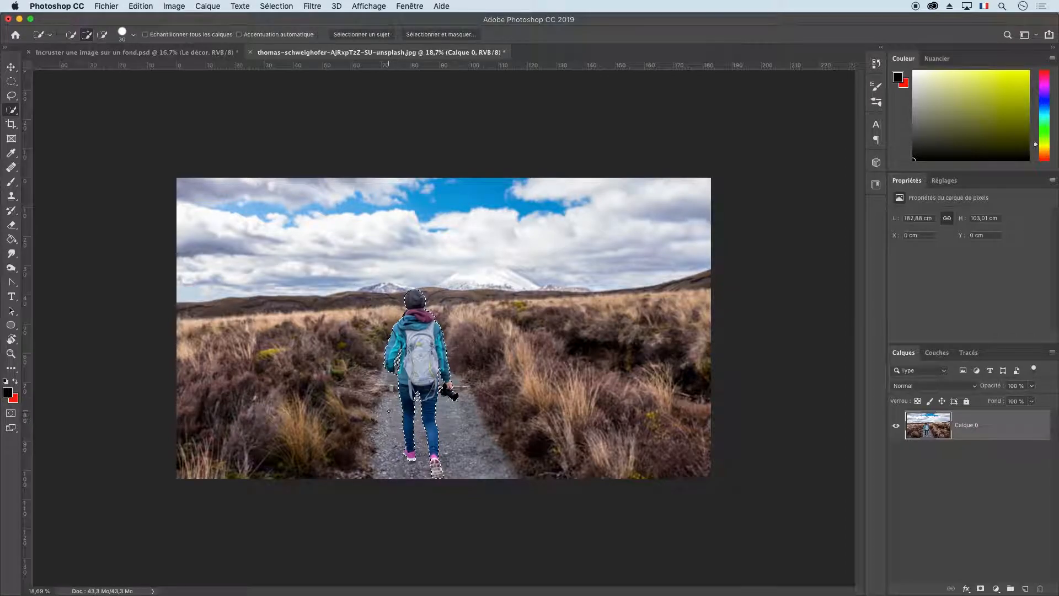
Display the hiker's selection as a Quick Mask overlay and switch to the Brush tool.
scroll(433, 365, "up", 4)
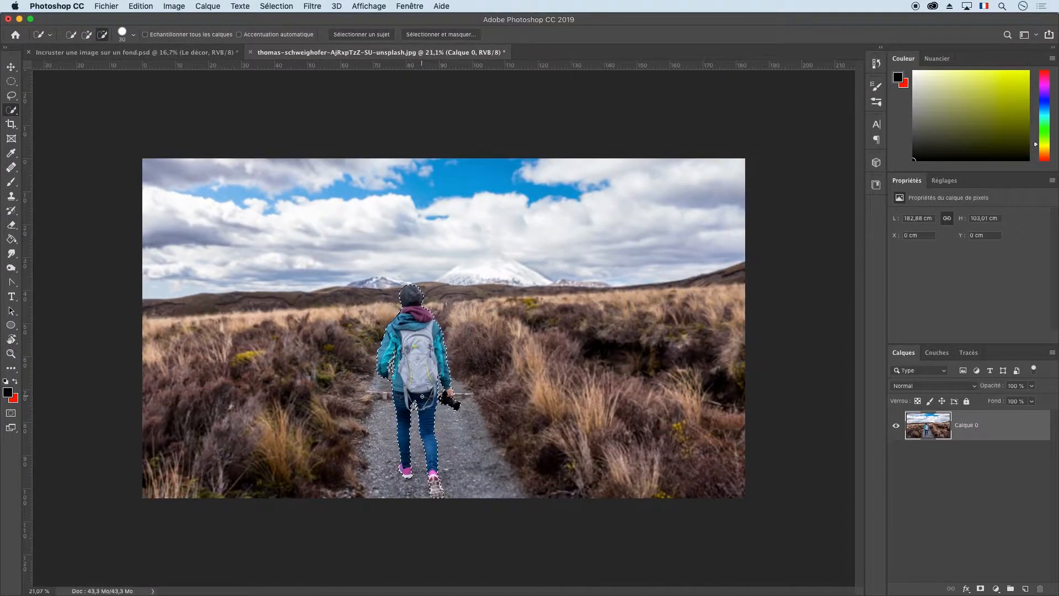
scroll(422, 395, "up", 2)
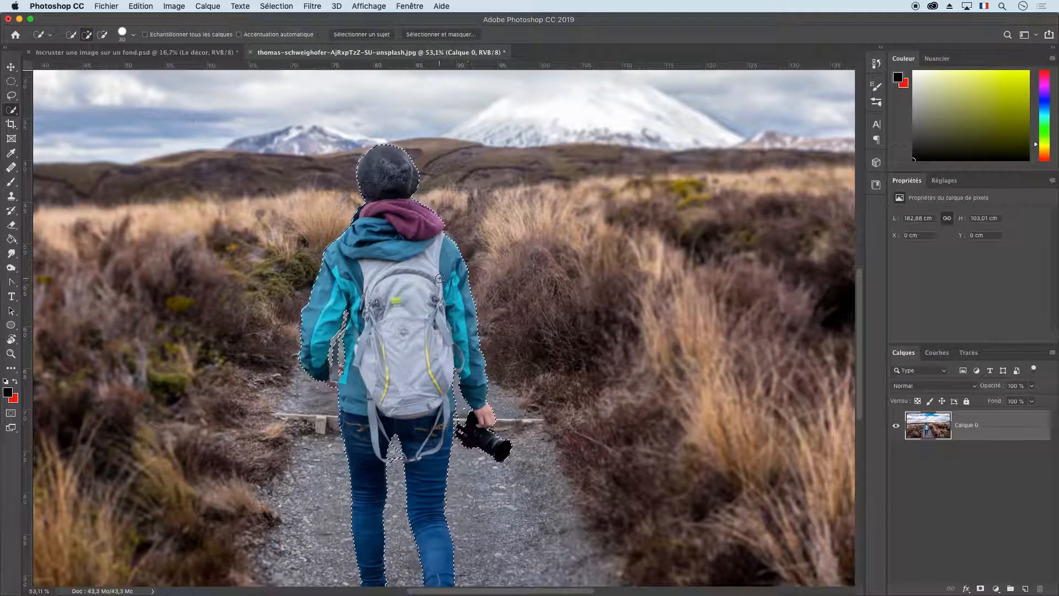
key("q")
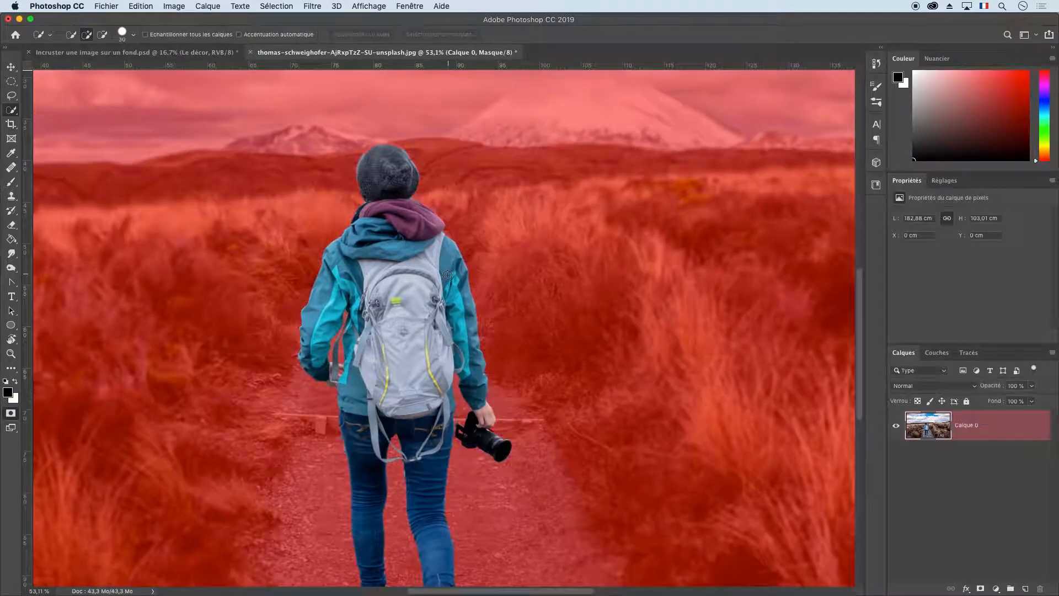
left_click(11, 181)
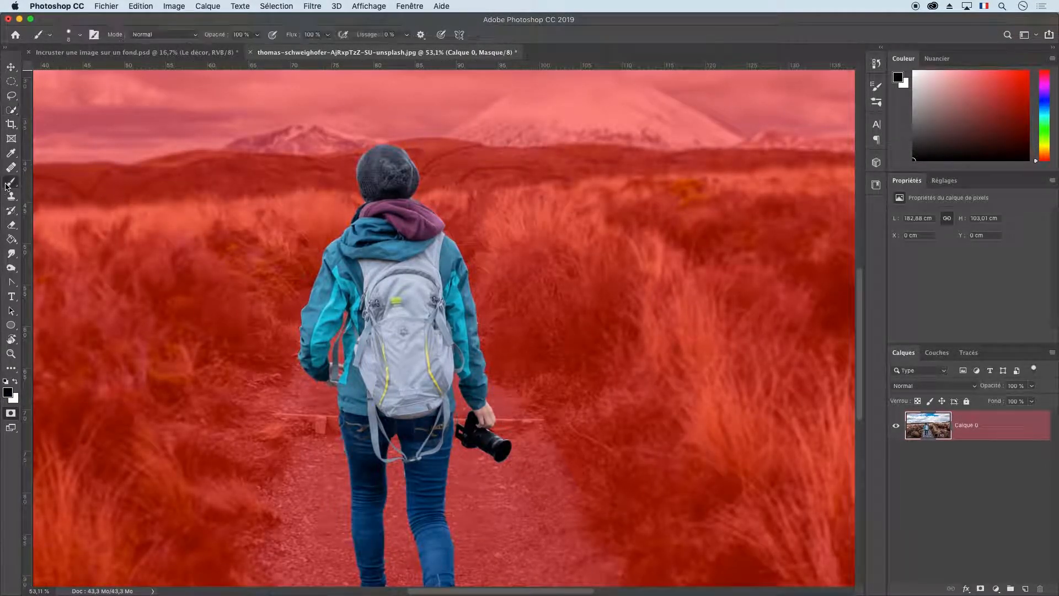
left_click(16, 382)
left_click(15, 382)
Set the Brush to the hard round tip (Arrondi net) with a size of 64 px.
right_click(515, 210)
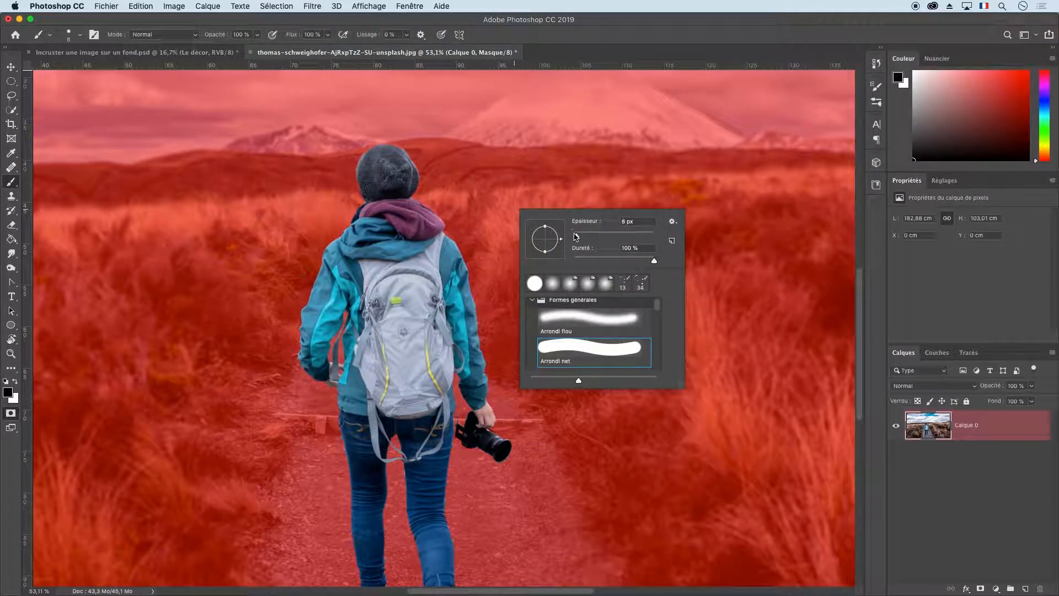
left_click_drag(575, 236, 589, 238)
left_click(590, 344)
key("Return")
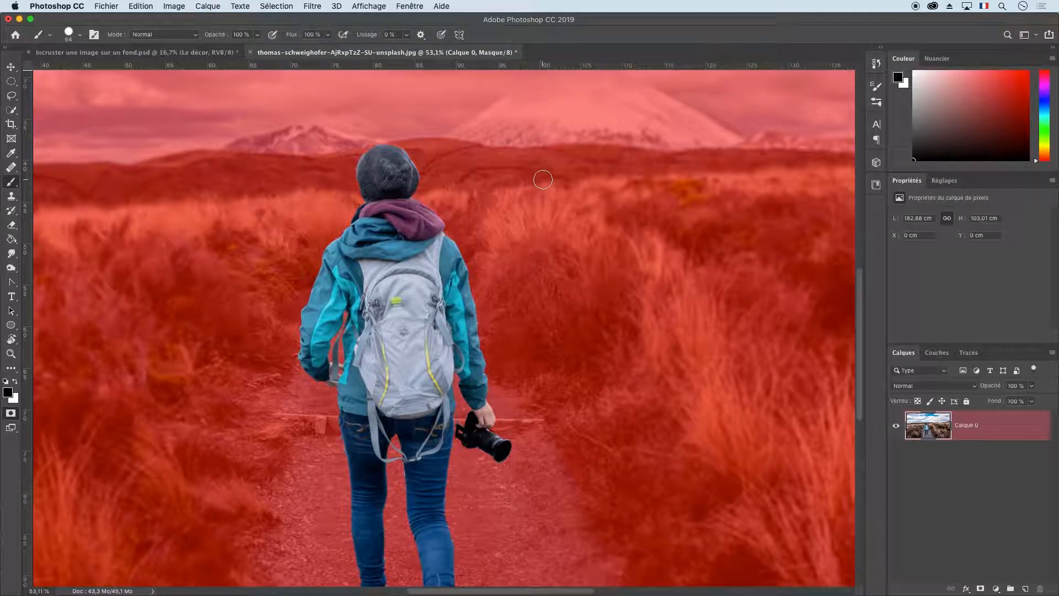
Paint a white test dot on the grass beside the hiker, check it as a selection, and paint it out in black.
key("x")
left_click(548, 208)
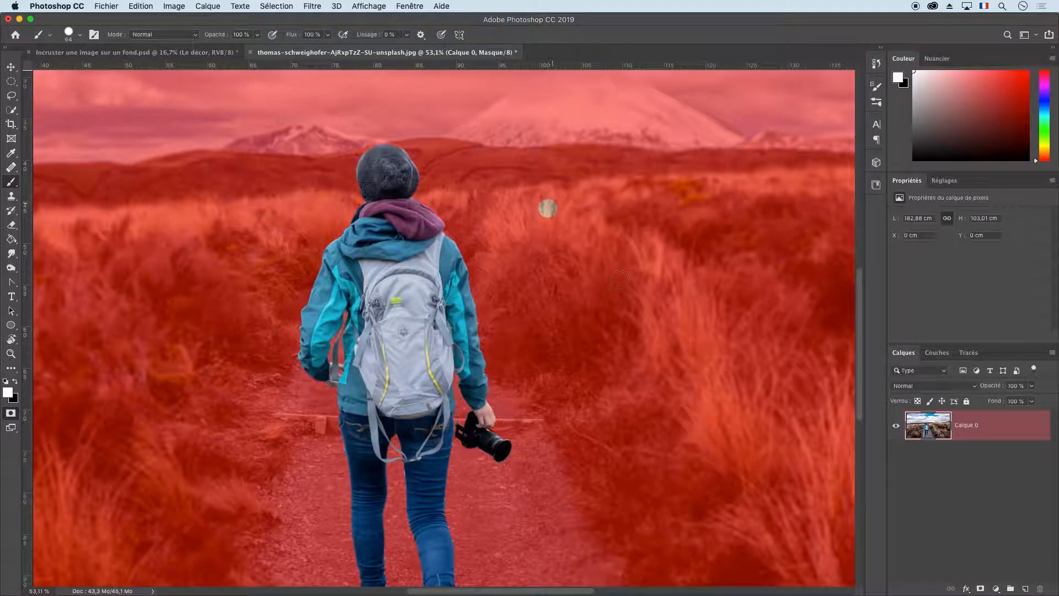
key("backslash")
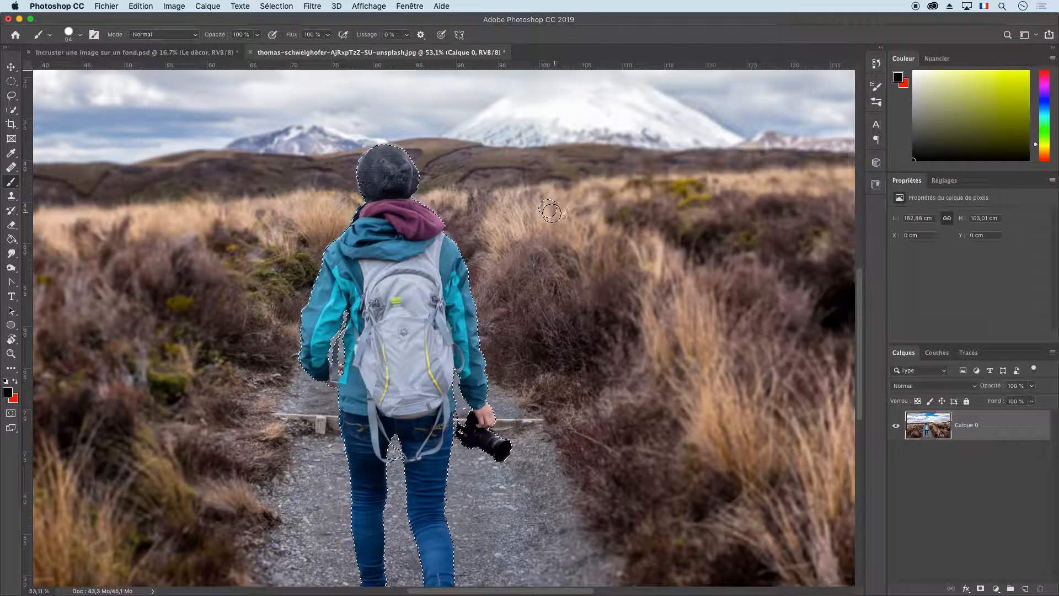
key("backslash")
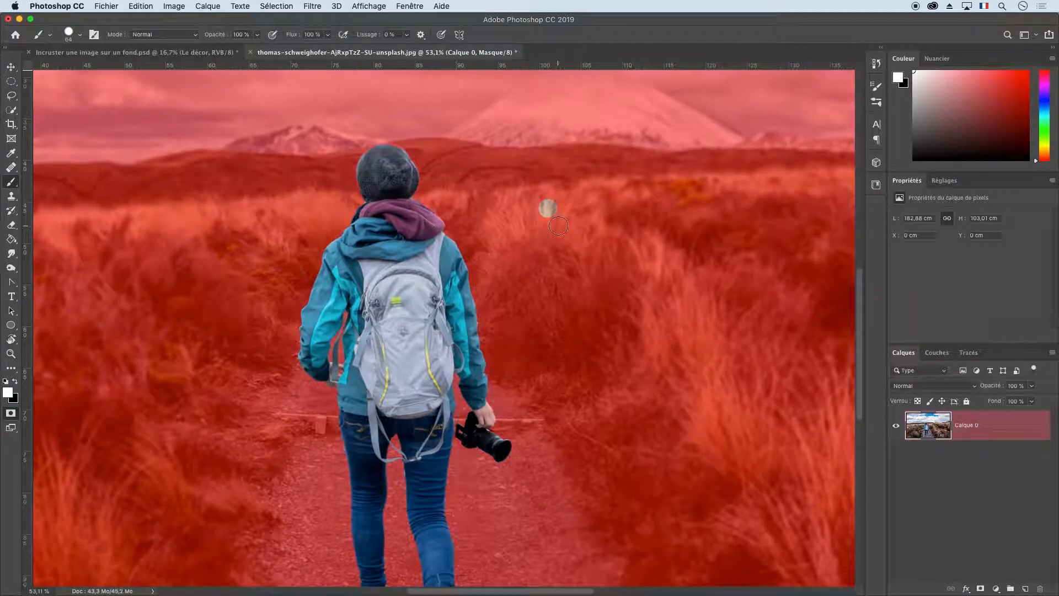
key("x")
left_click(547, 209)
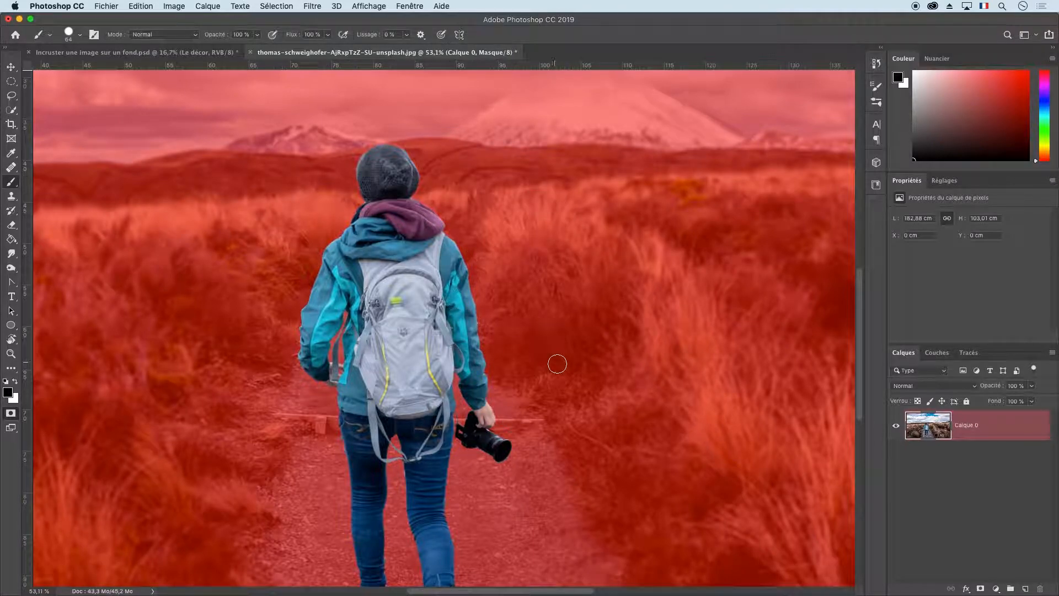
Leave Quick Mask mode and add a layer mask to Calque 0 from the hiker's selection.
key("q")
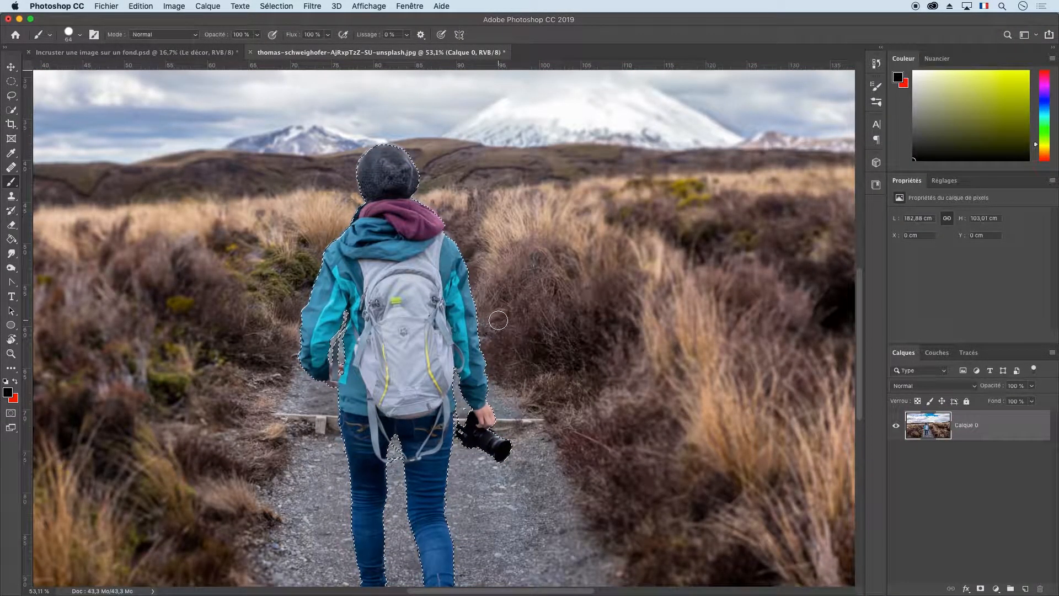
scroll(527, 341, "down", 5)
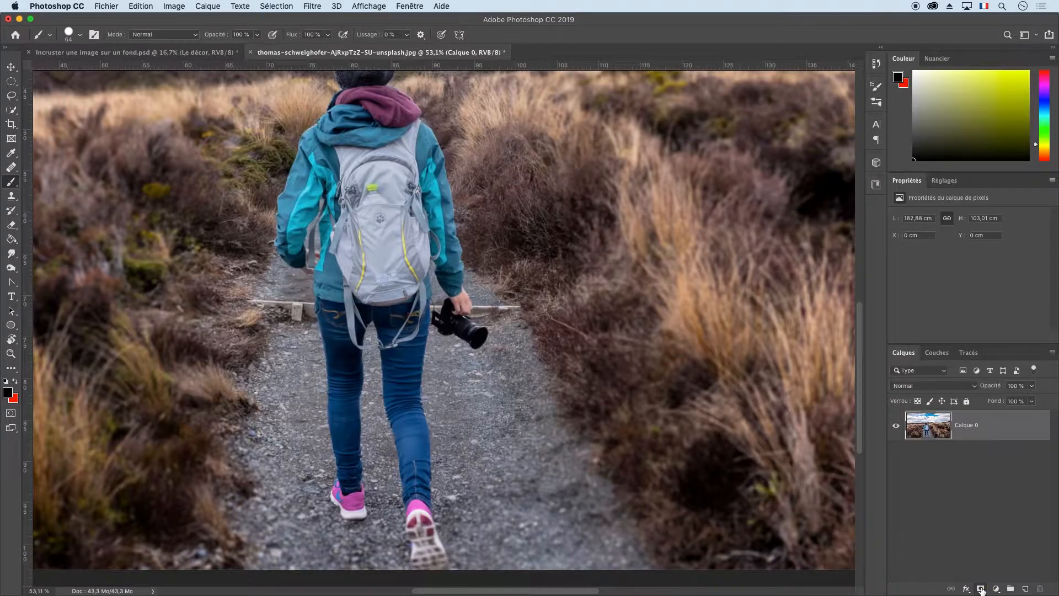
left_click(981, 589)
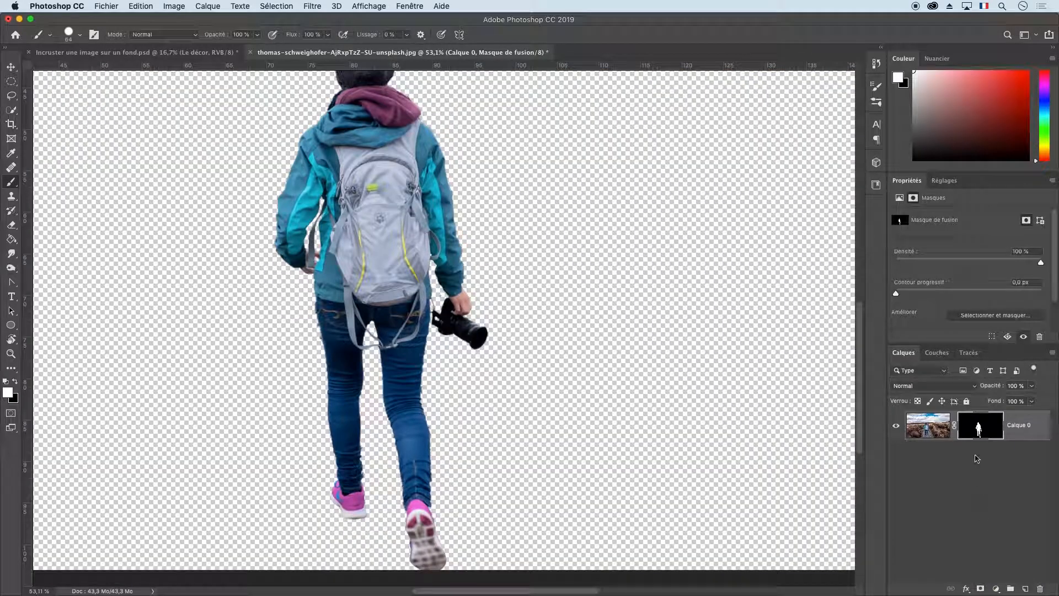
Disable Calque 0's layer mask to compare with the full photo, and re-enable it.
right_click(986, 425)
left_click(909, 427)
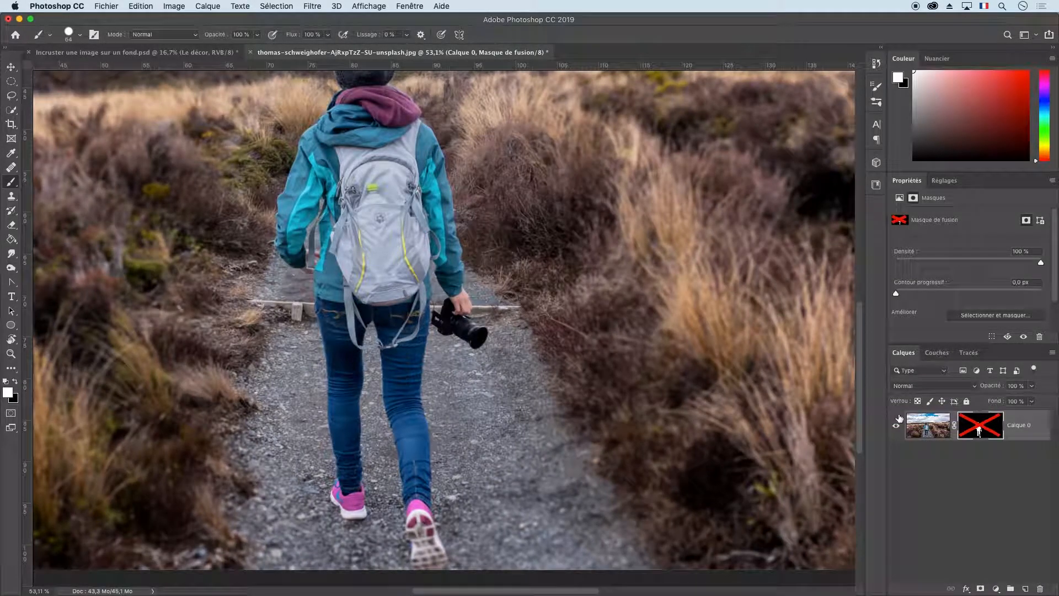
right_click(981, 425)
left_click(908, 428)
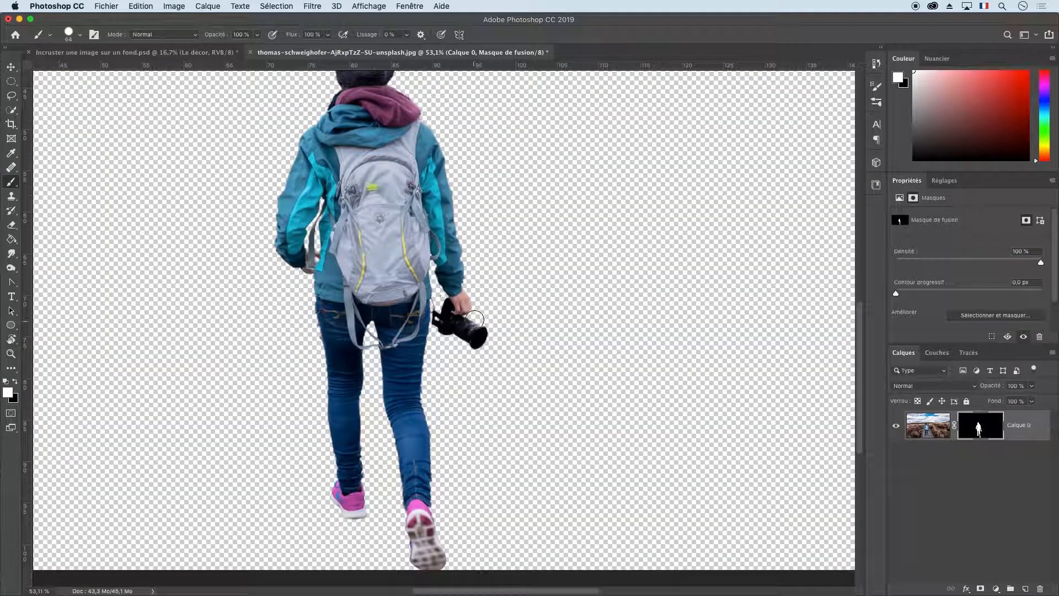
Place the forest road photo from the desktop into the hiker's document, keeping the application window at full width.
key("super+minus")
key("super+minus")
key("super+minus")
key("super+minus")
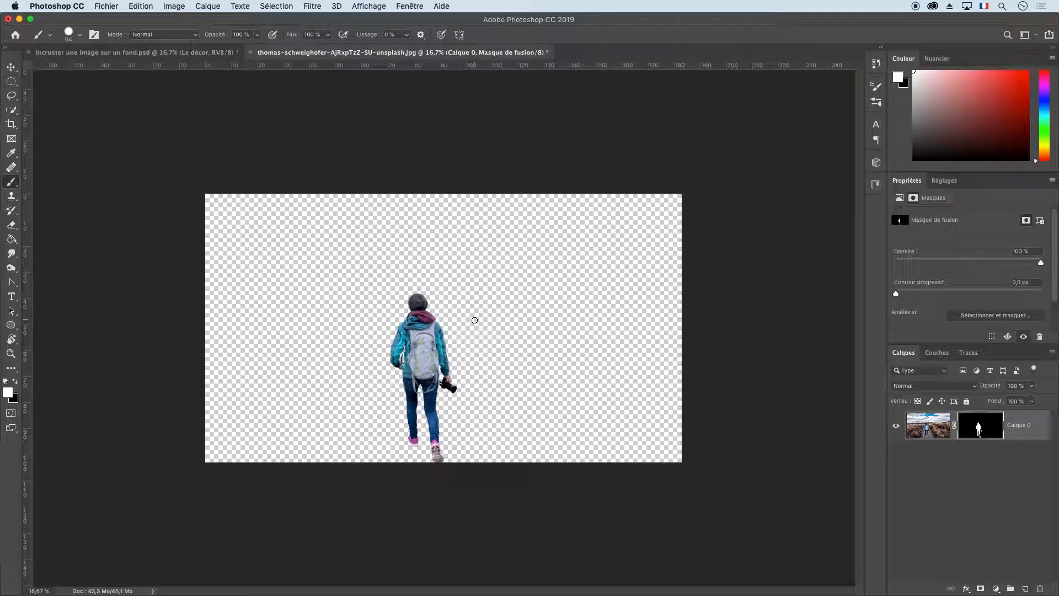
left_click_drag(1056, 402, 968, 402)
left_click(1023, 280)
left_click_drag(1024, 280, 465, 159)
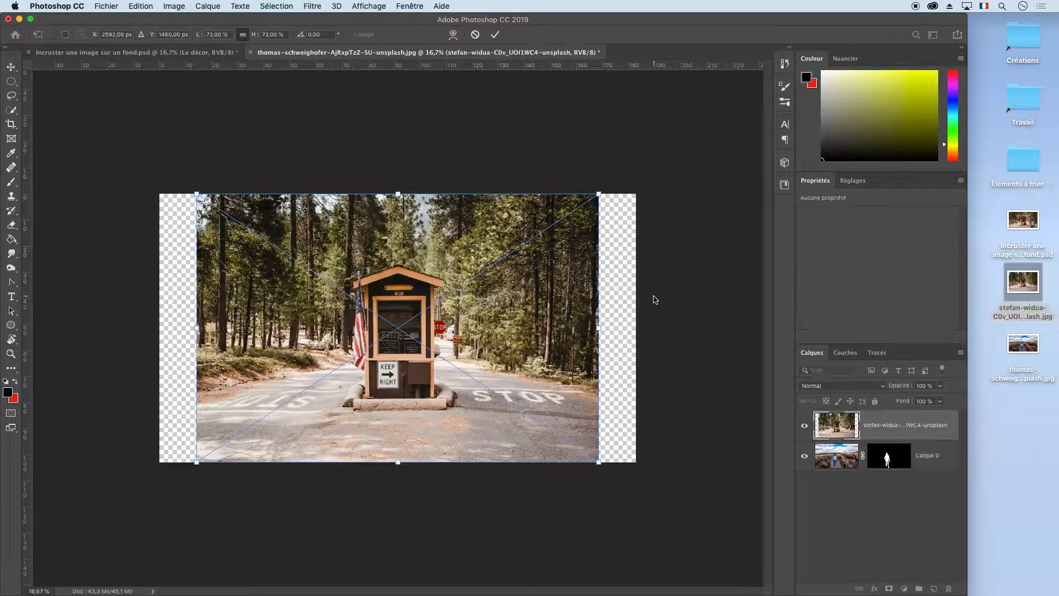
double_click(968, 368)
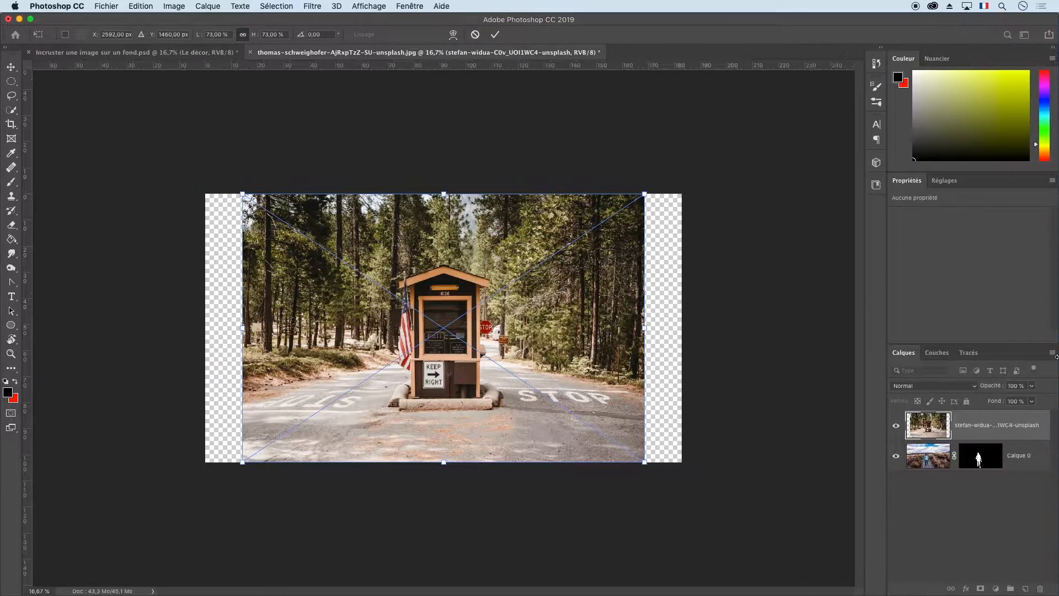
Scale the placed forest photo to about 94.66 % so it covers the canvas, centre it, and commit the transform.
left_click_drag(643, 193, 691, 163)
left_click_drag(243, 462, 168, 506)
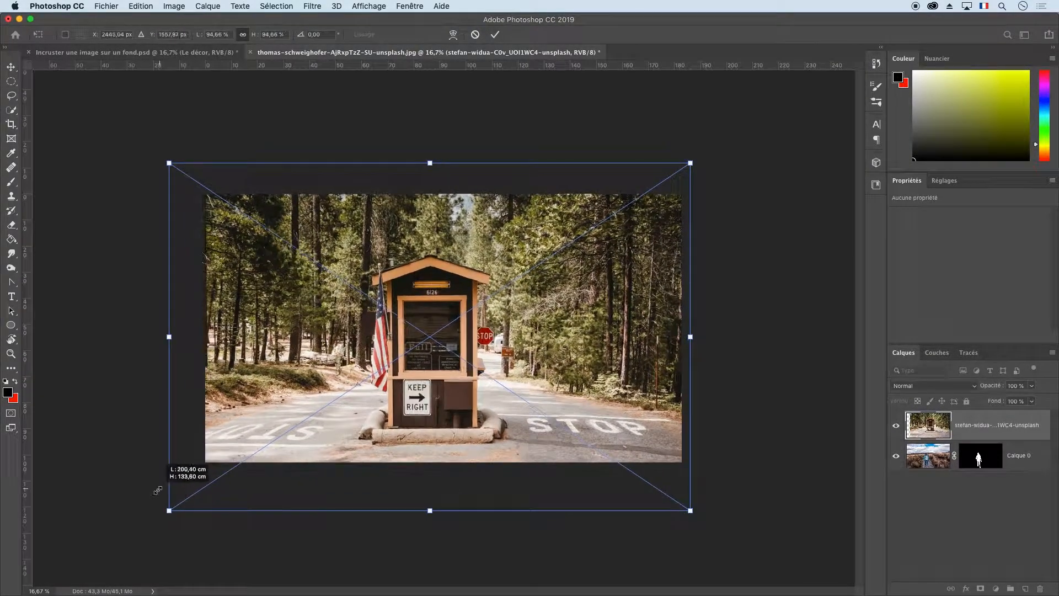
mouse_move(437, 441)
left_mouse_down()
mouse_move(440, 425)
mouse_move(435, 435)
mouse_move(448, 429)
left_mouse_up()
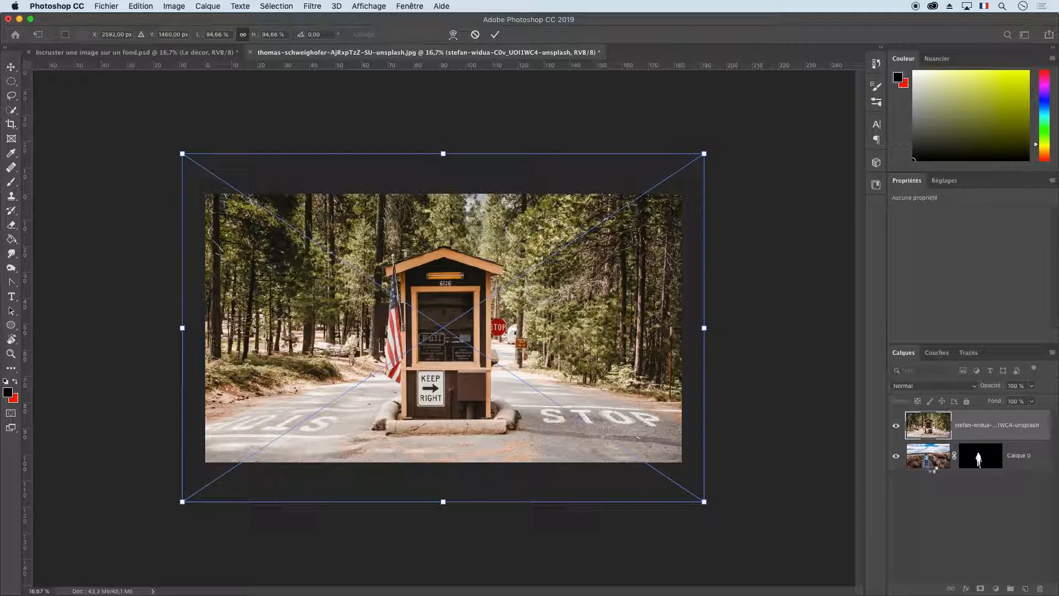
key("Return")
Stack the forest layer below Calque 0 and move the hiker onto the STOP road marking, leaving automatic selection off.
left_click_drag(931, 426, 944, 493)
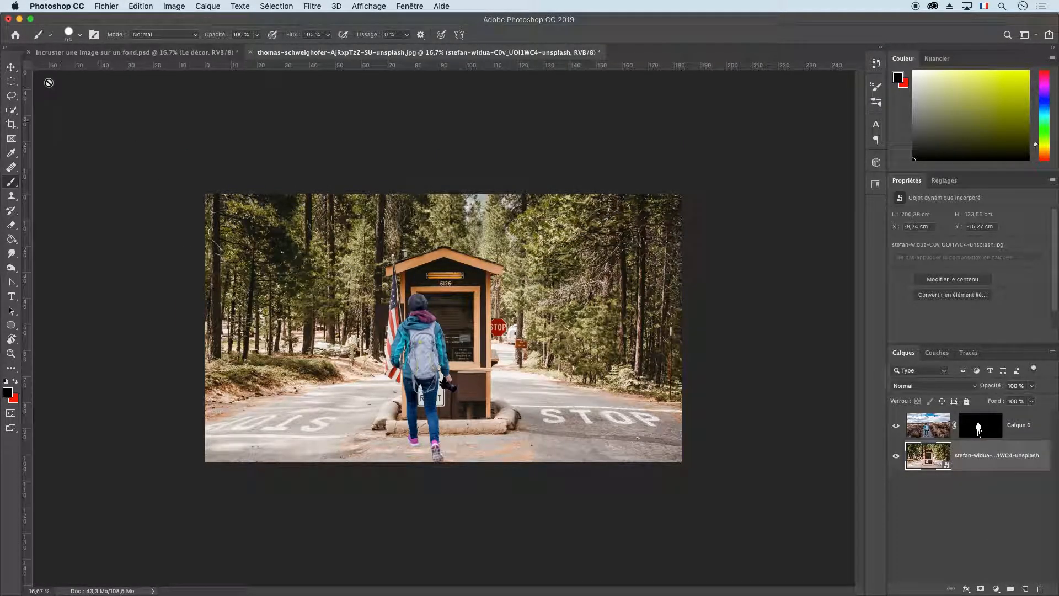
left_click(11, 67)
left_click(93, 35)
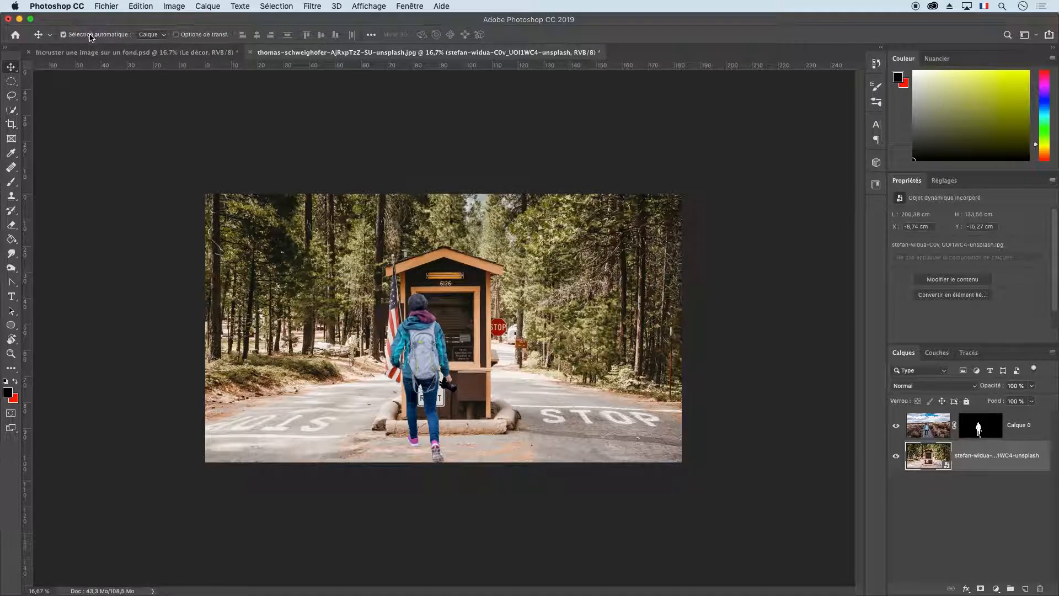
left_click_drag(428, 358, 607, 393)
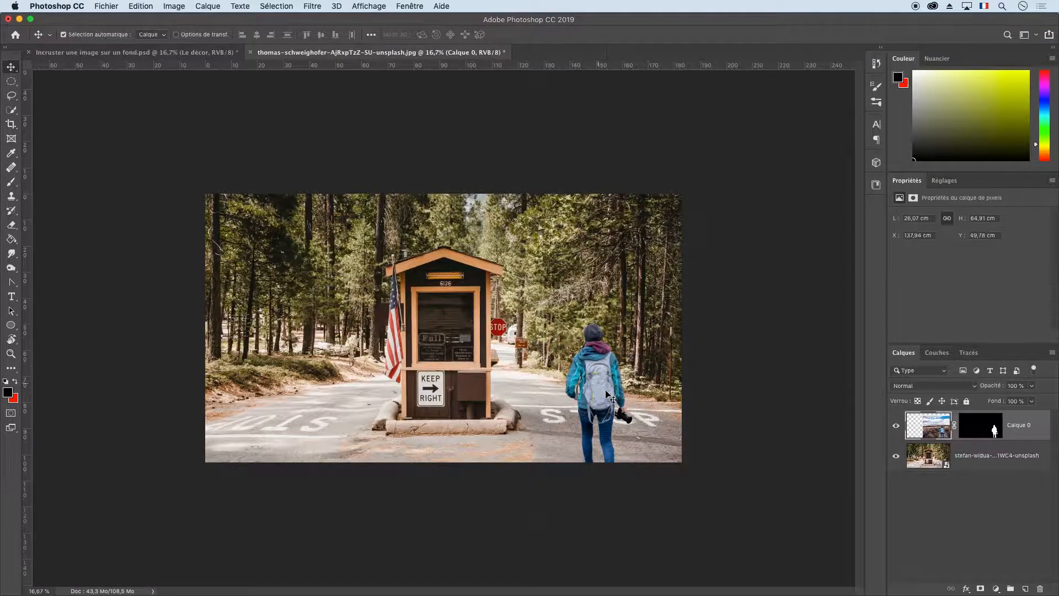
left_click(63, 35)
Rasterize the forest smart object layer and place a duplicate of it above Calque 0.
left_click(962, 468)
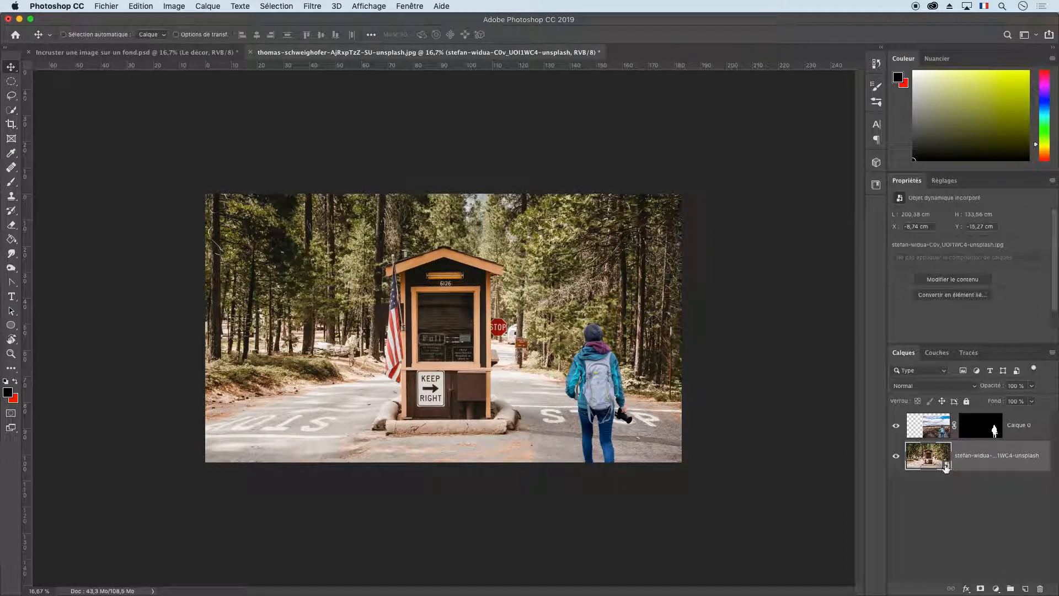
right_click(1001, 457)
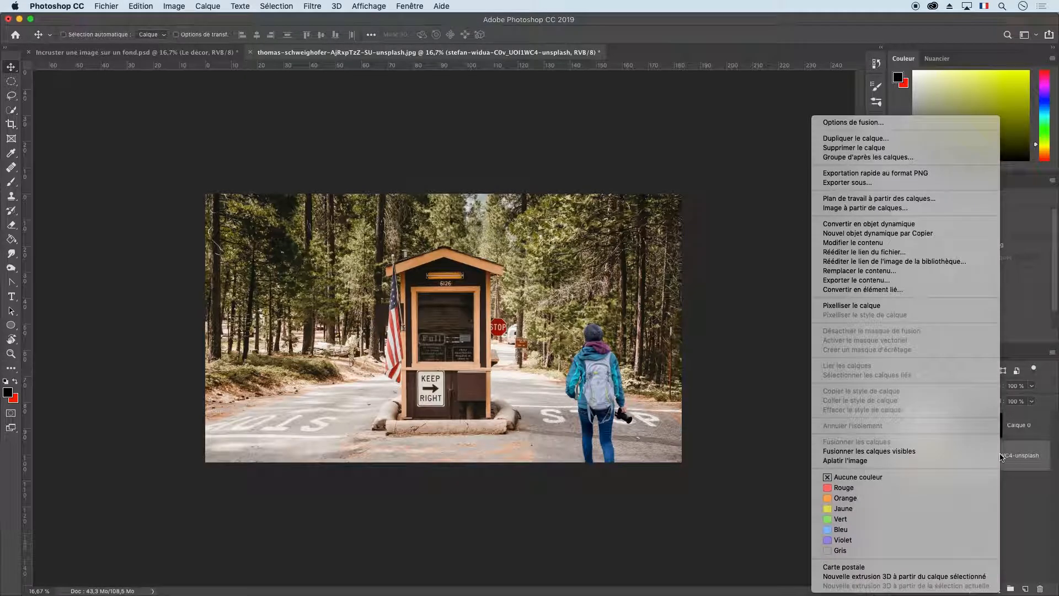
left_click(947, 304)
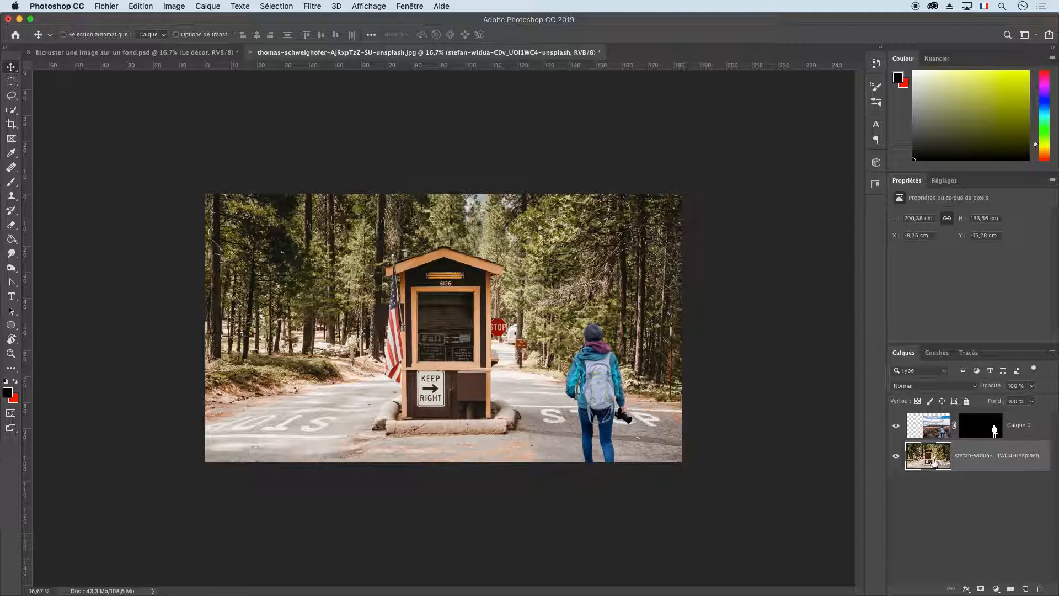
left_click_drag(931, 458, 946, 411)
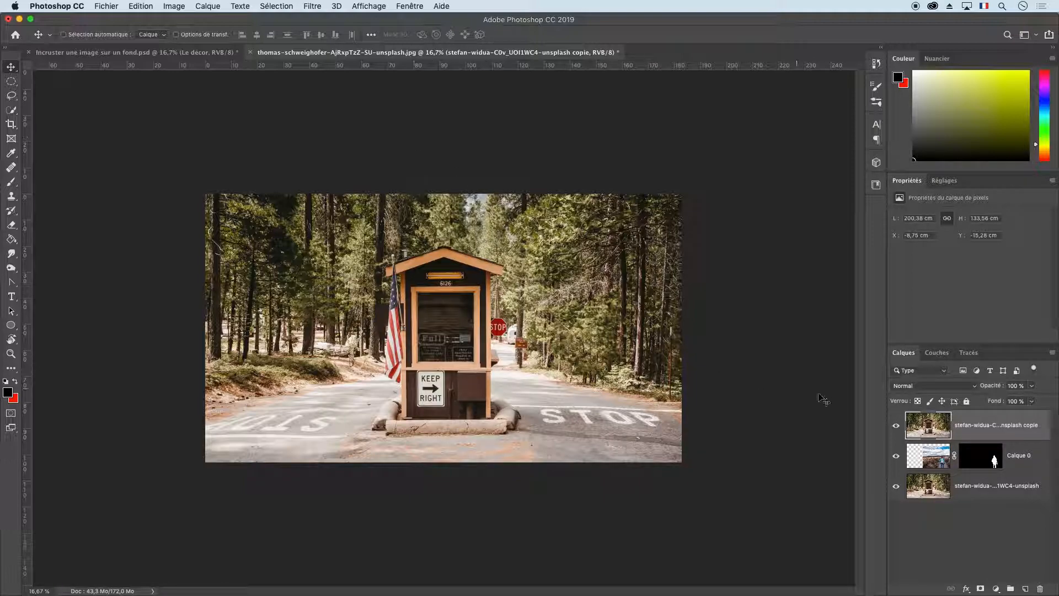
Hide the duplicate forest layer to check the hiker layer beneath, and show it again with the duplicate selected.
left_click(896, 428)
left_click(947, 459)
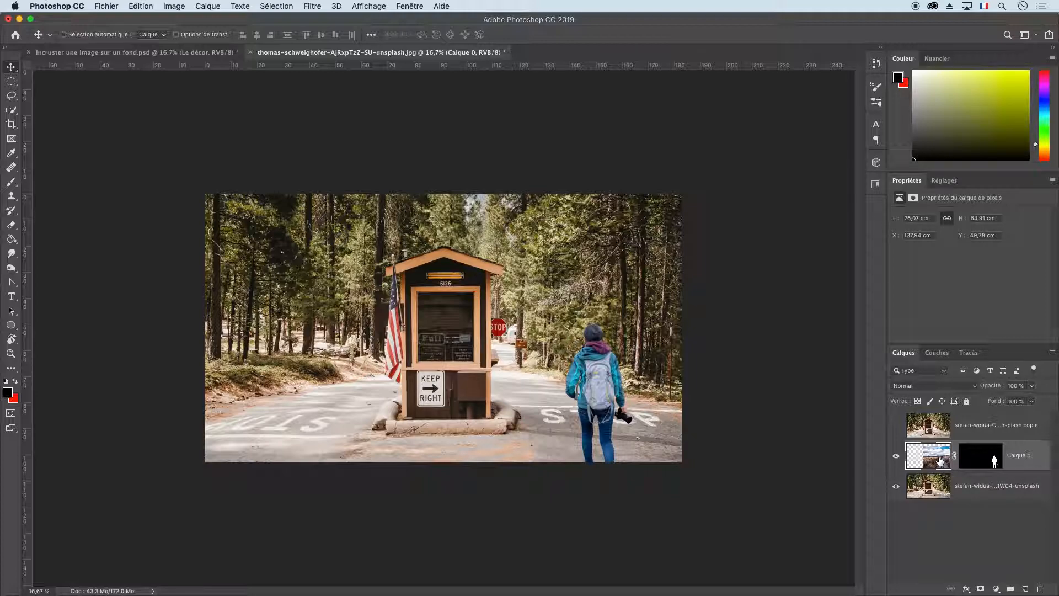
left_click(915, 426)
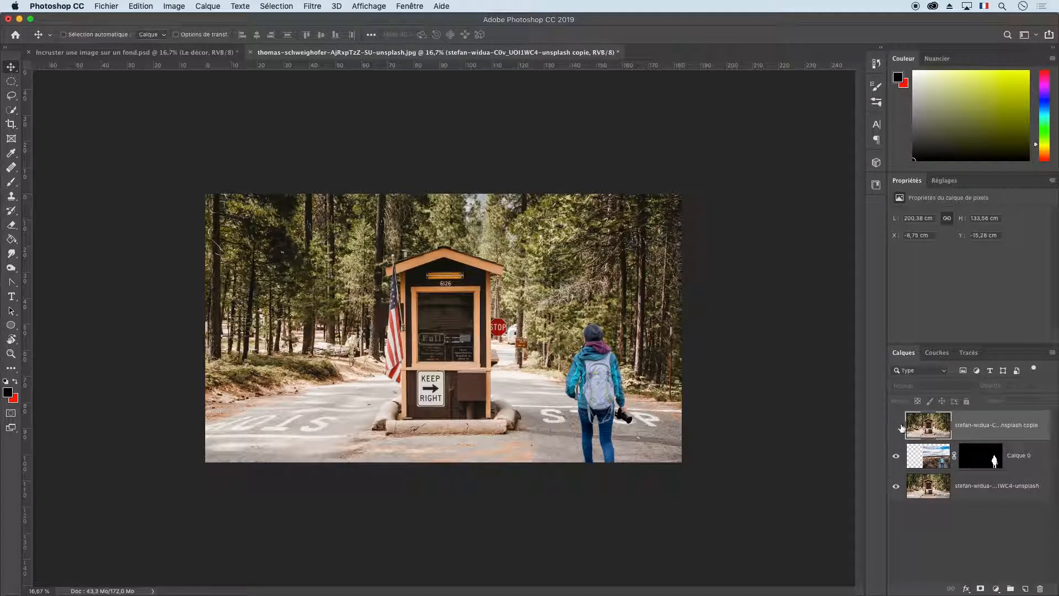
left_click(896, 425)
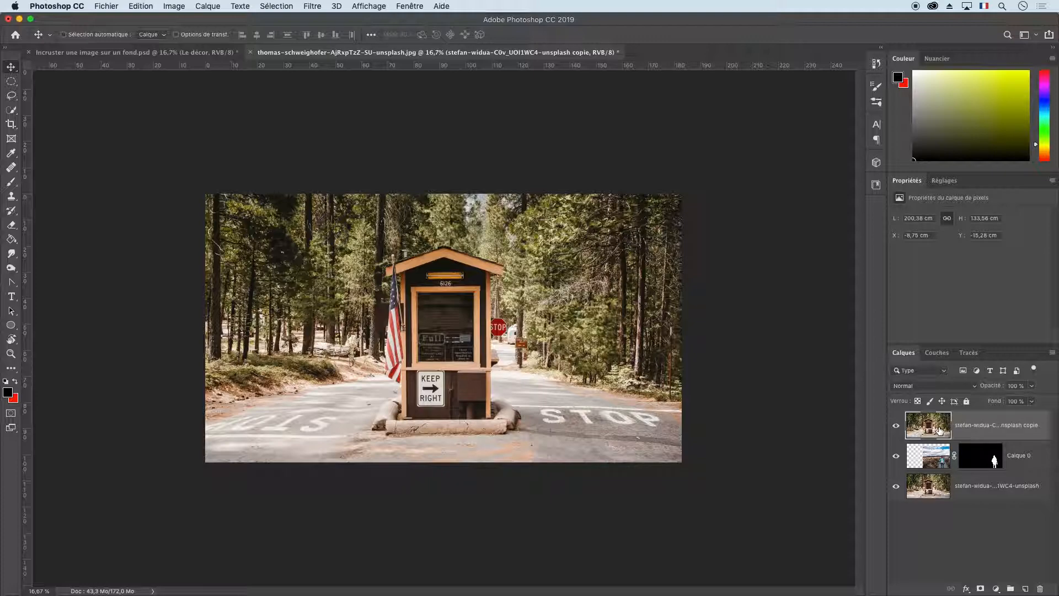
Apply the box blur (Flou par moyenne) to the duplicate forest layer with a radius of 2000 pixels.
left_click(312, 6)
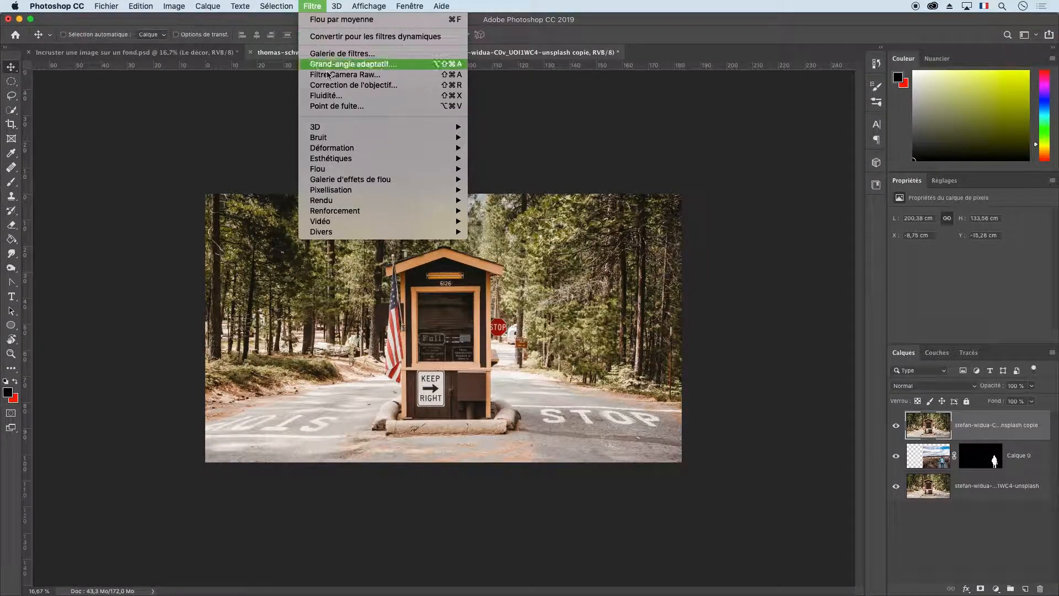
mouse_move(359, 168)
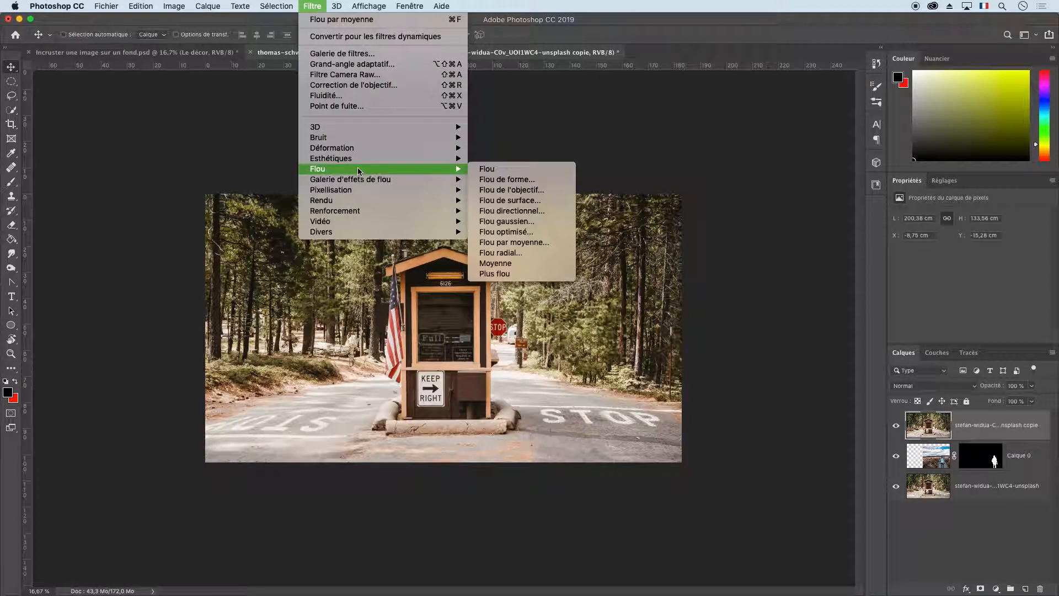
left_click(518, 242)
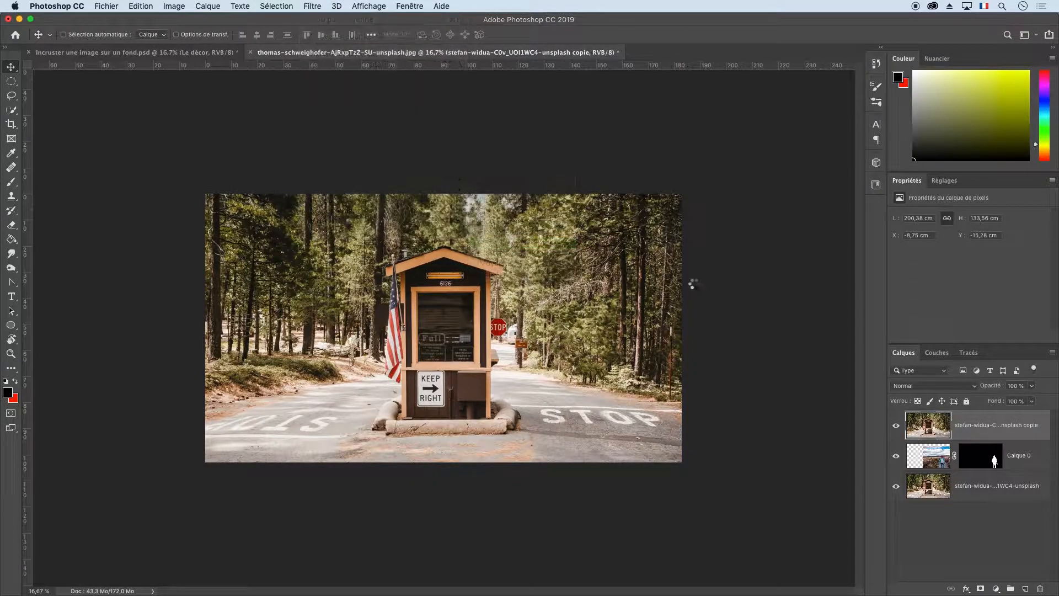
mouse_move(822, 317)
left_mouse_down()
mouse_move(729, 316)
mouse_move(823, 317)
left_mouse_up()
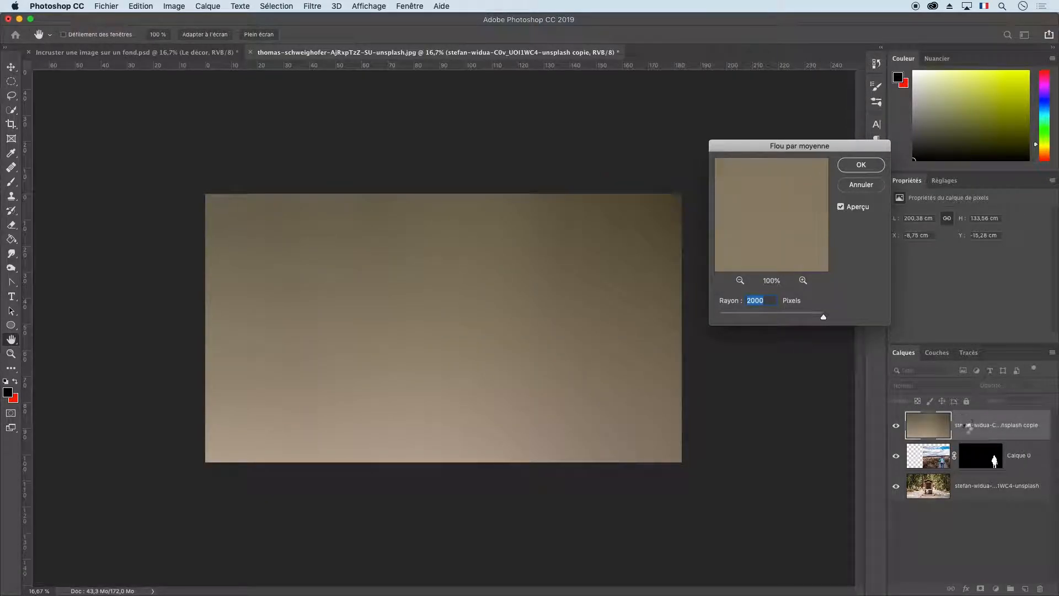
key("Return")
Clip the blurred forest copy to Calque 0 and set its blend mode to Lumière tamisée.
right_click(994, 430)
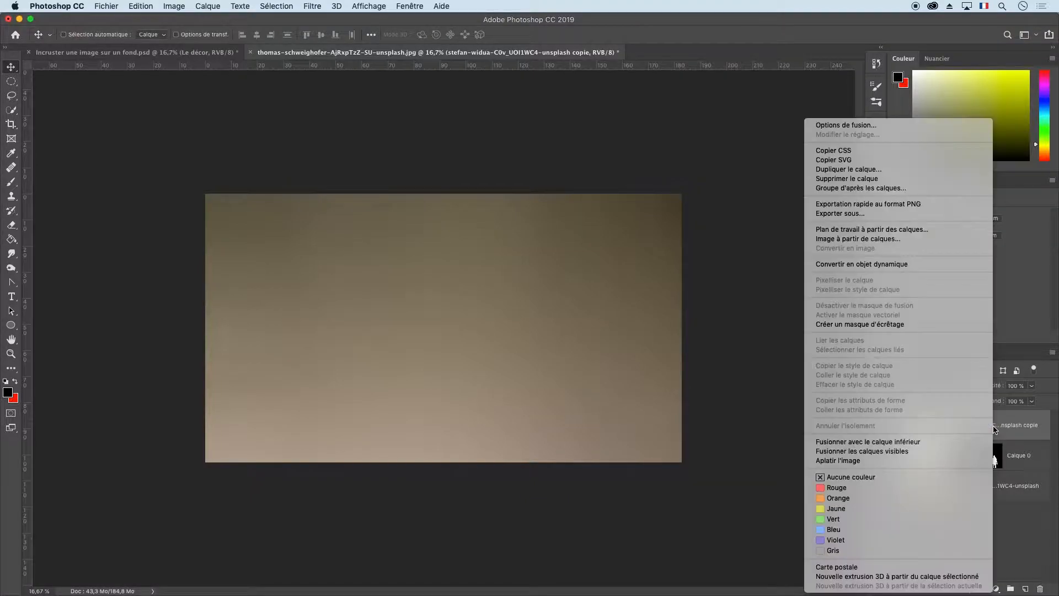
left_click(935, 324)
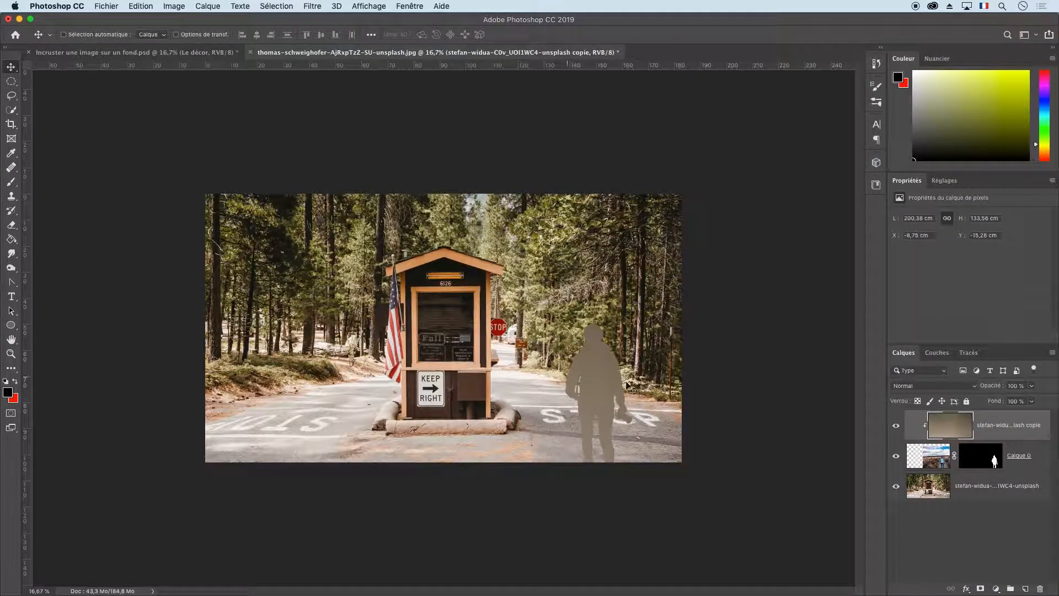
left_click(947, 386)
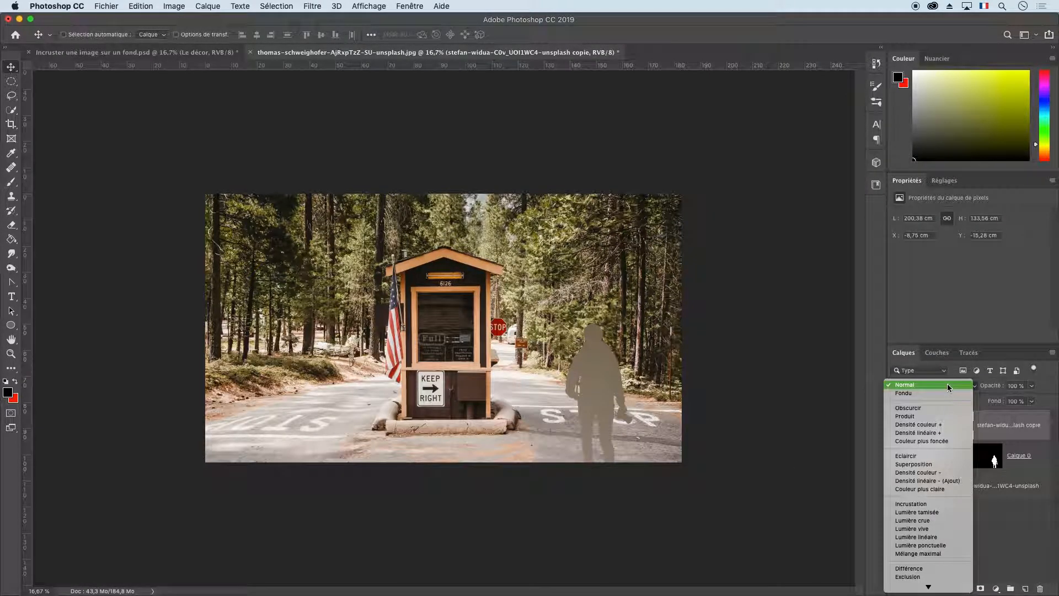
left_click(932, 511)
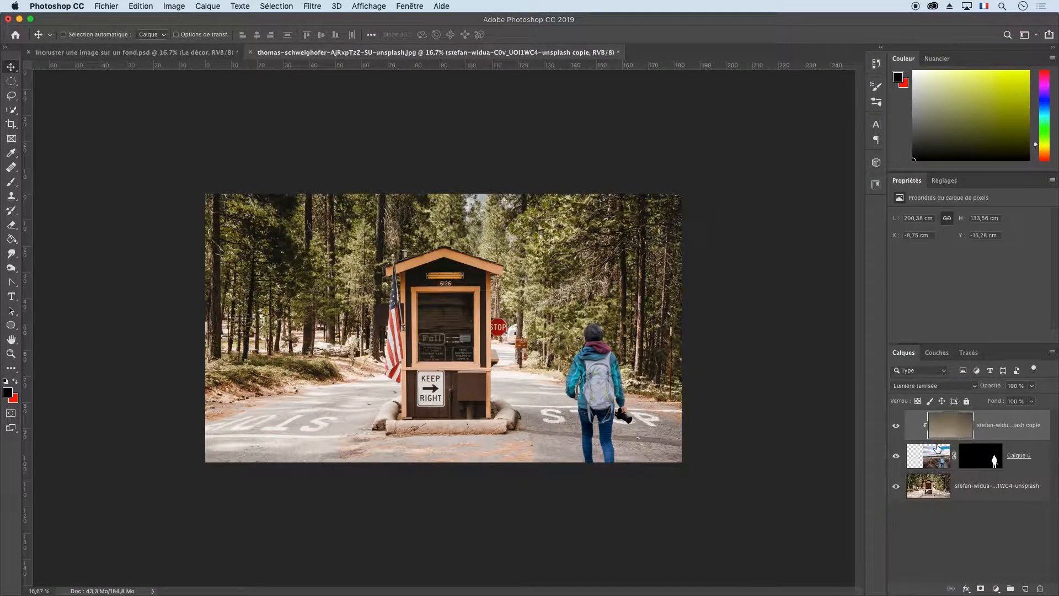
Switch the clipped blurred layer's blend mode to Lumière crue and lower its opacity to 70 %.
left_click(932, 387)
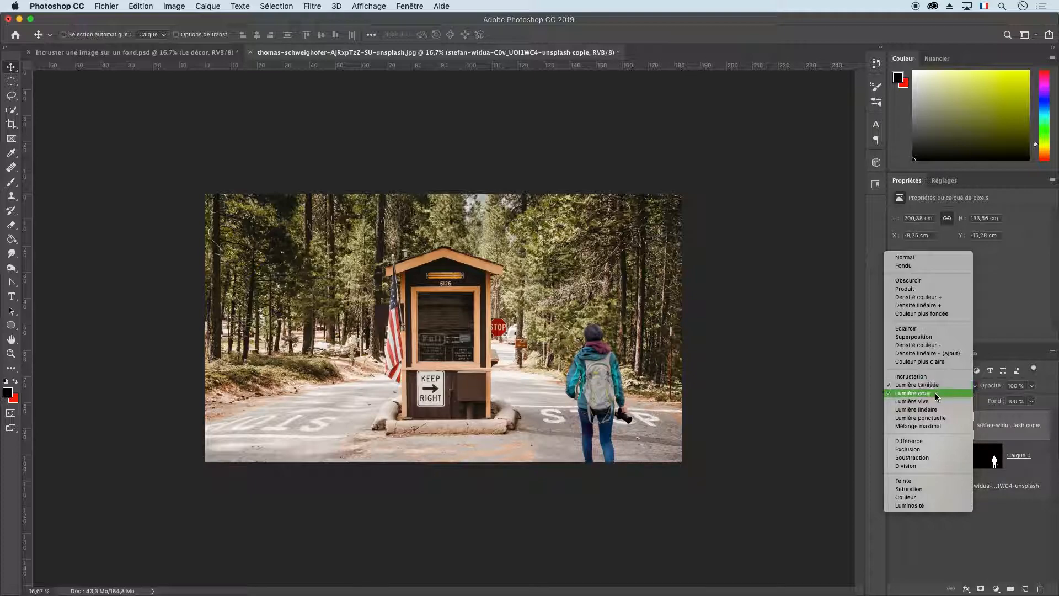
left_click(935, 393)
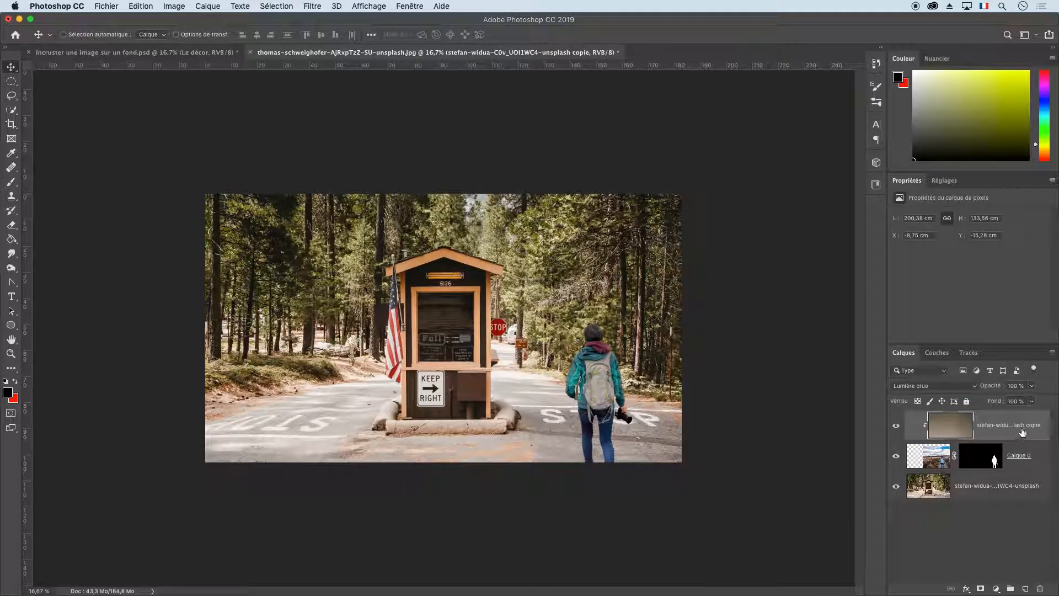
left_click(1030, 386)
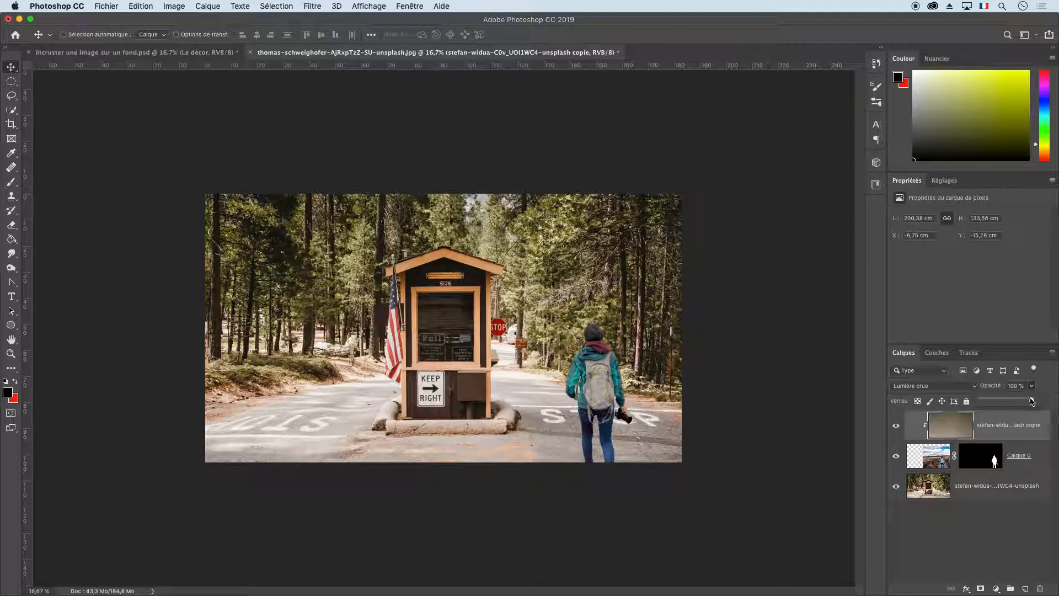
left_click_drag(1021, 402, 1014, 402)
Toggle the clipped blurred layer's visibility repeatedly to compare the hiker's colours with and without it.
left_click(897, 426)
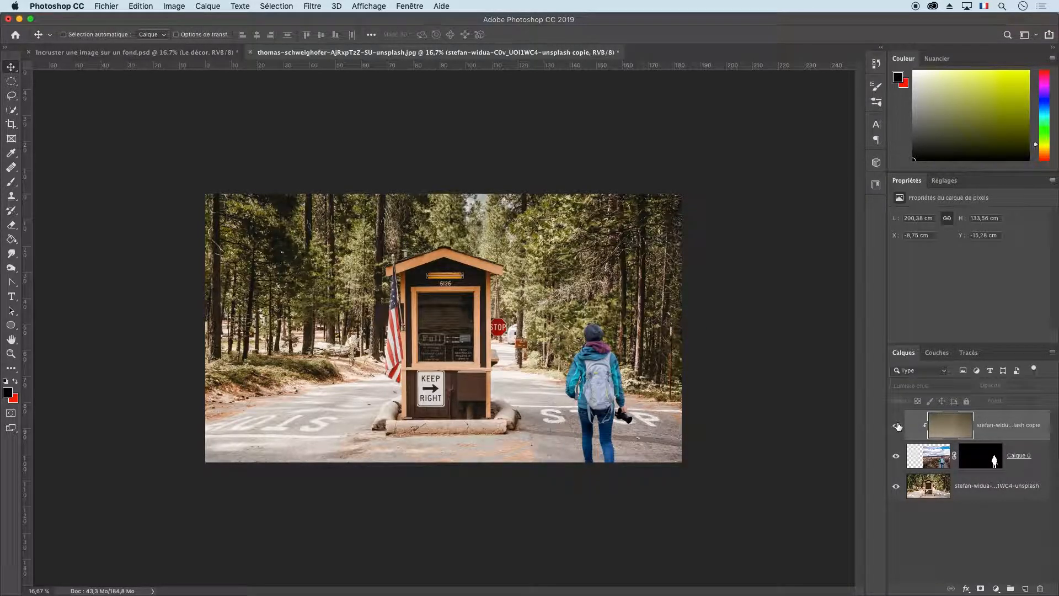
left_click(897, 426)
left_click(897, 426)
left_click(898, 427)
left_click(898, 427)
left_click(898, 426)
left_click(898, 426)
left_click(898, 426)
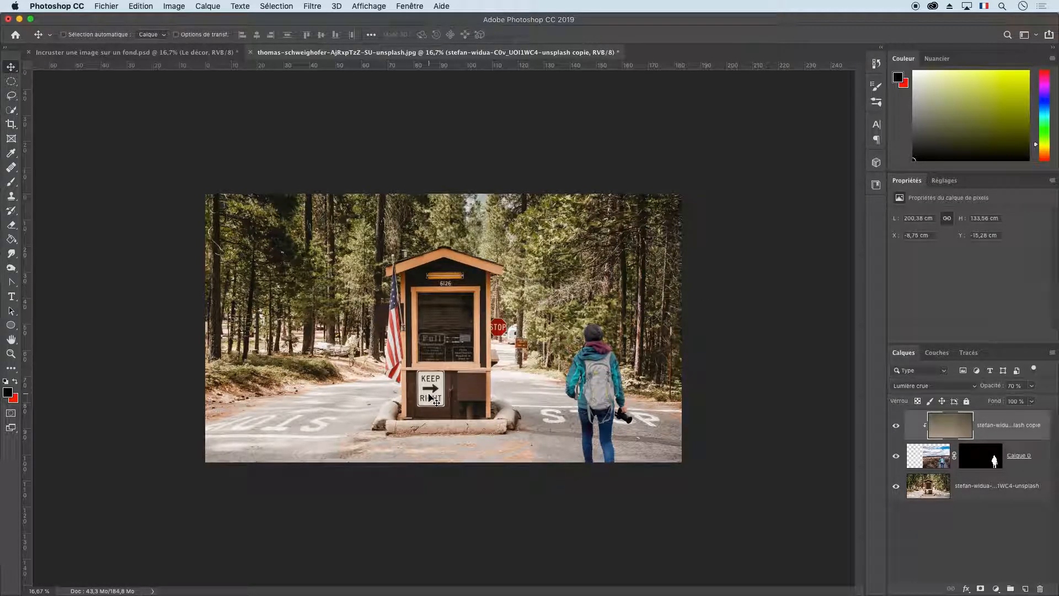
Add a solid colour fill layer (Couleur unie) in golden yellow c59b36 above the clipped blurred layer.
left_click(996, 589)
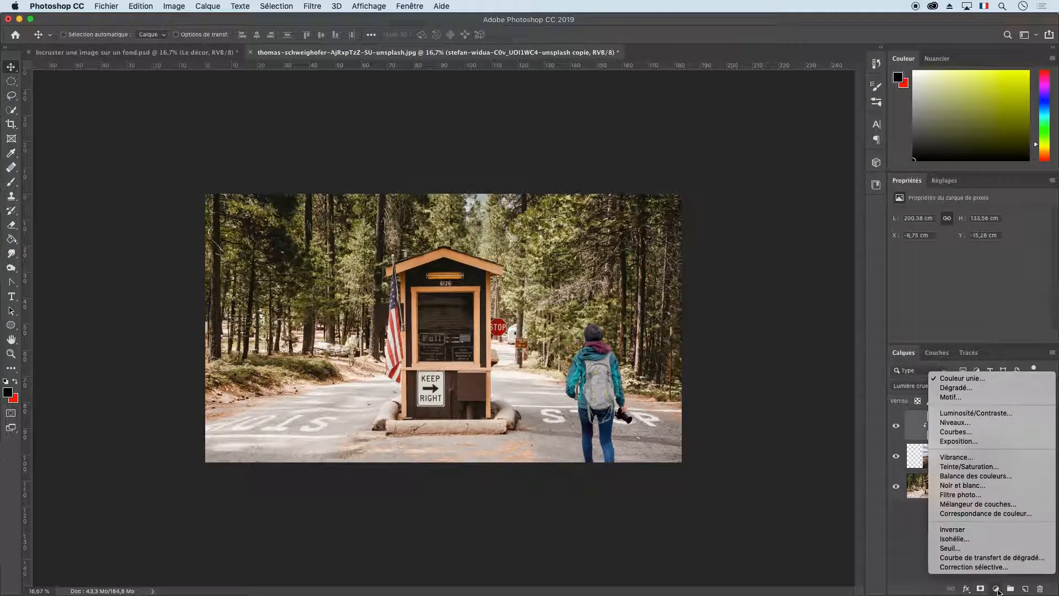
left_click(978, 378)
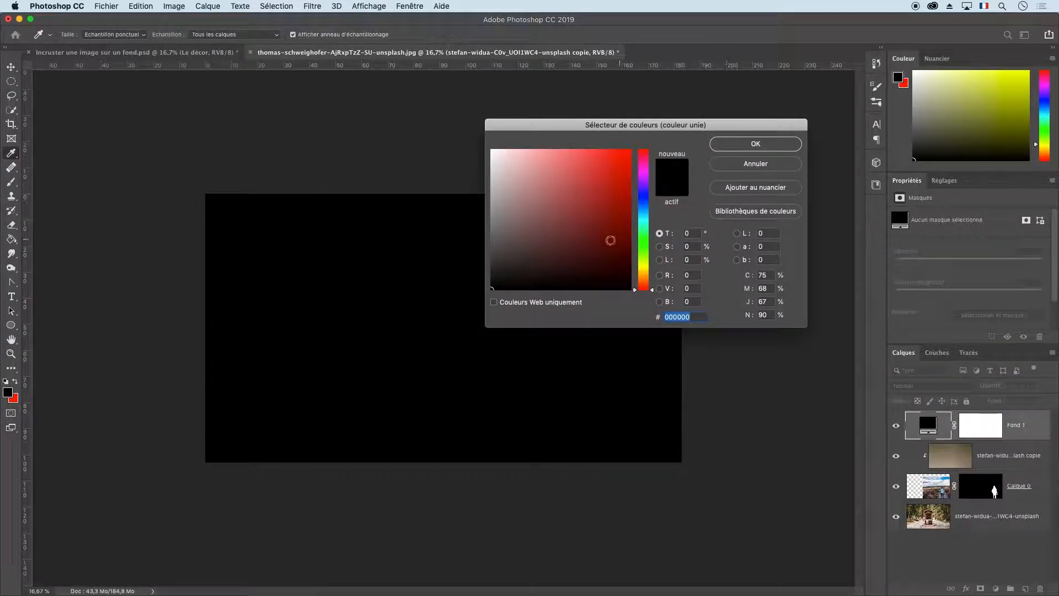
left_click_drag(643, 243, 643, 272)
left_click(612, 198)
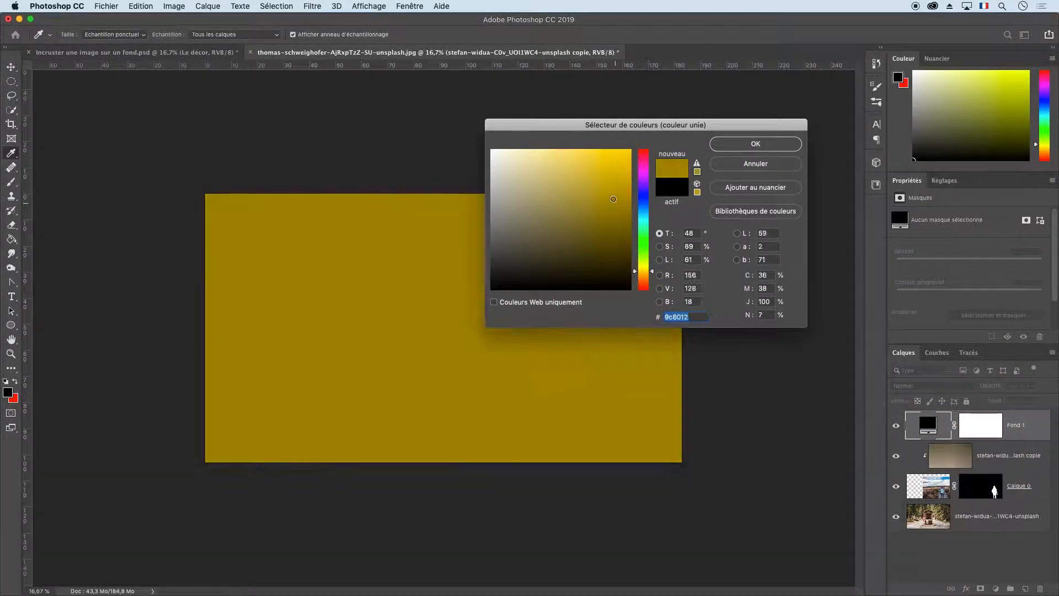
left_click_drag(613, 198, 605, 170)
left_click_drag(647, 272, 647, 276)
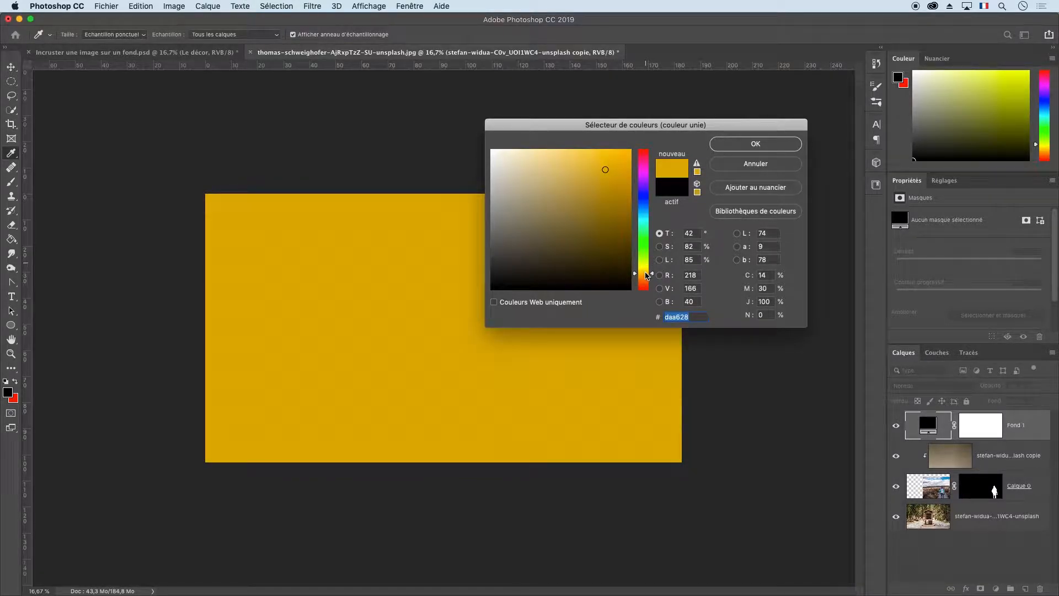
left_click(593, 181)
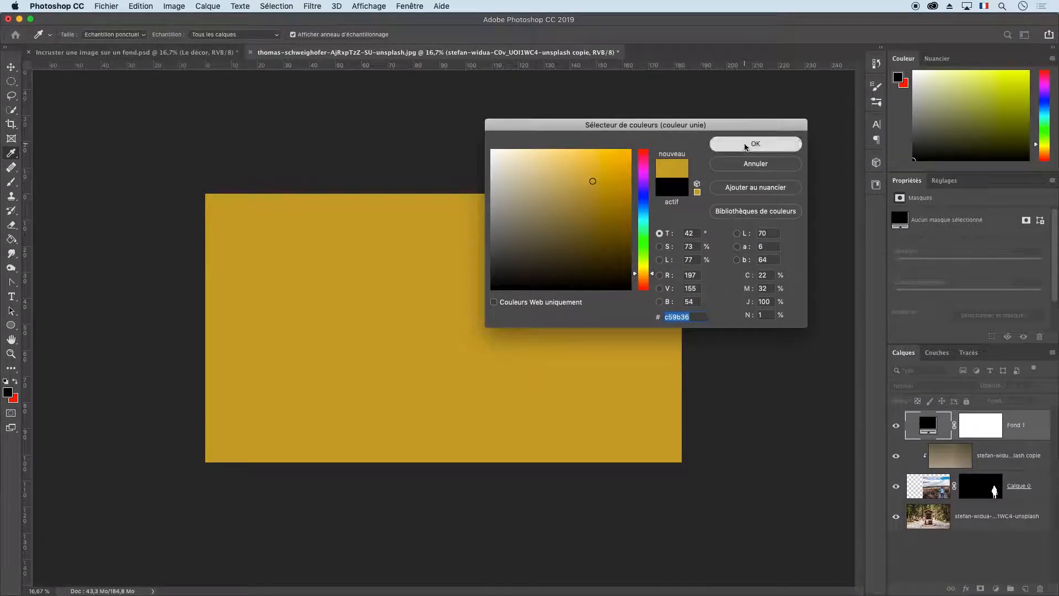
left_click(746, 147)
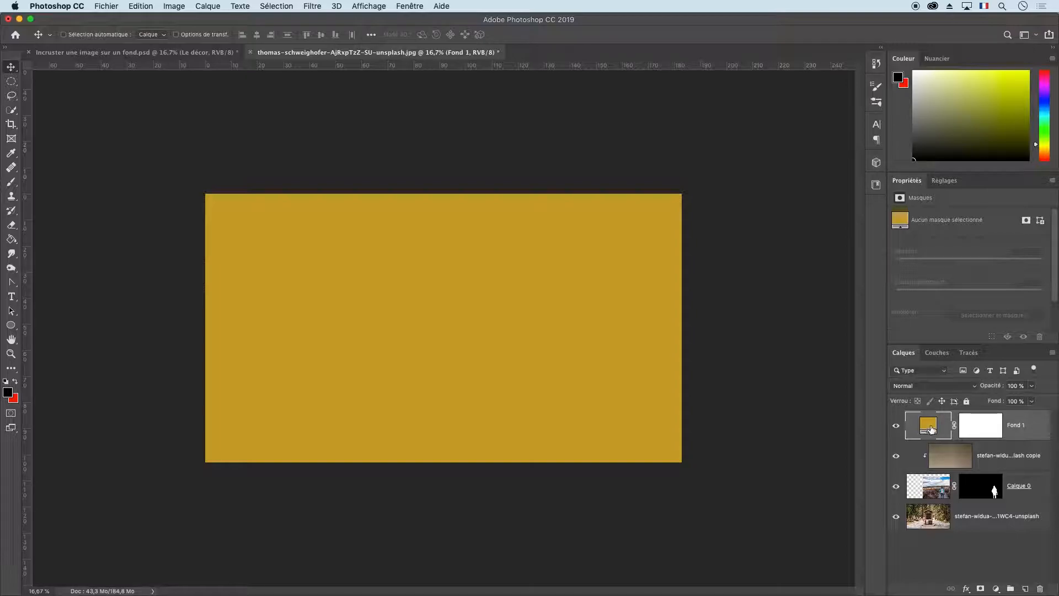
Set the yellow fill layer's blend mode to Lumière tamisée and its opacity to 50 %.
left_click(947, 387)
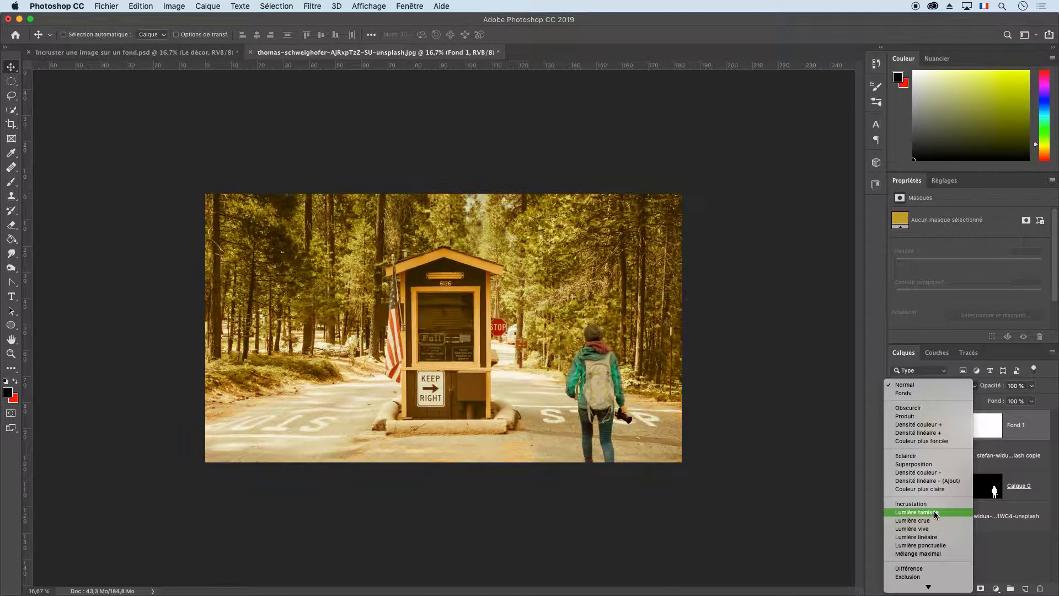
left_click(936, 513)
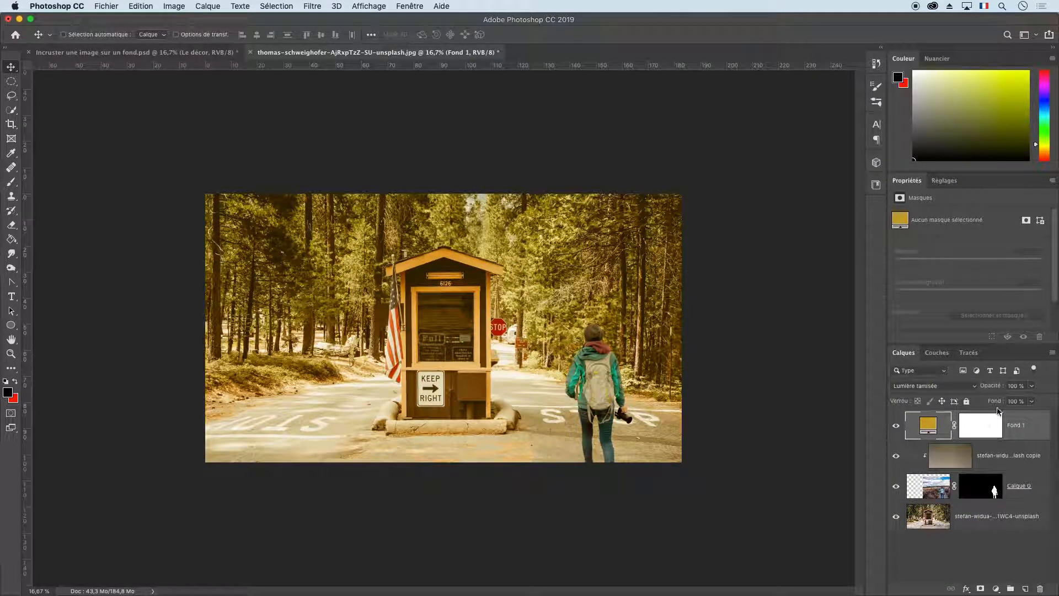
left_click(1031, 386)
left_click_drag(1037, 401, 1010, 400)
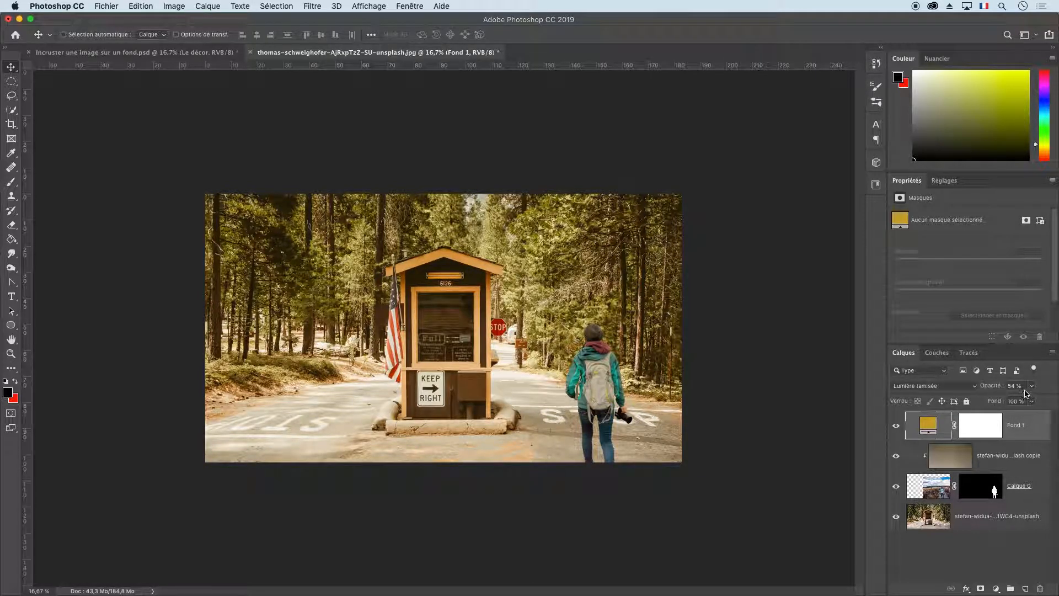
left_click(1000, 385)
type("50")
key("Return")
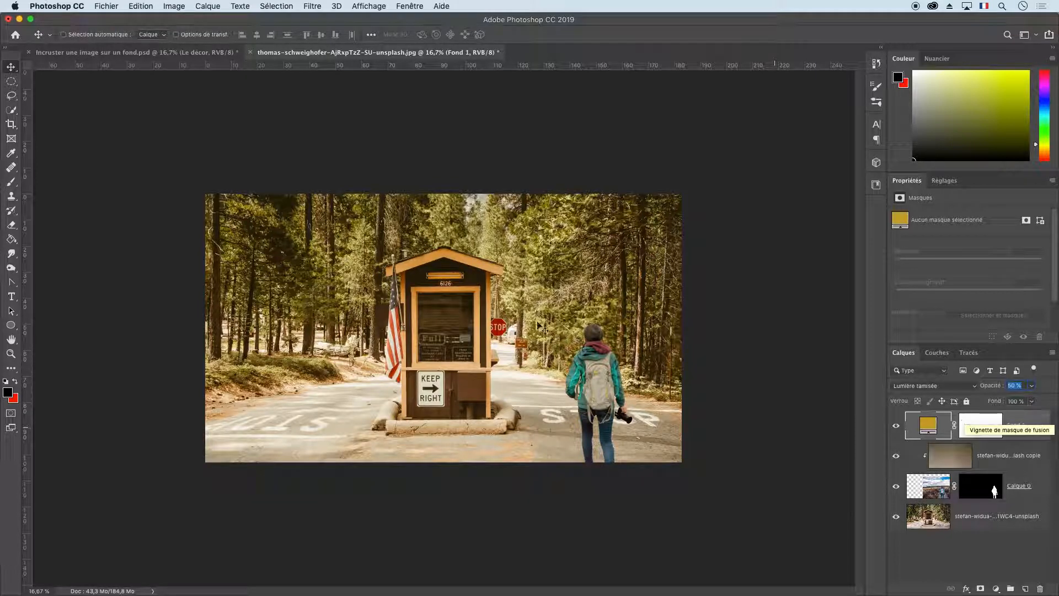
left_click(213, 54)
left_click(338, 55)
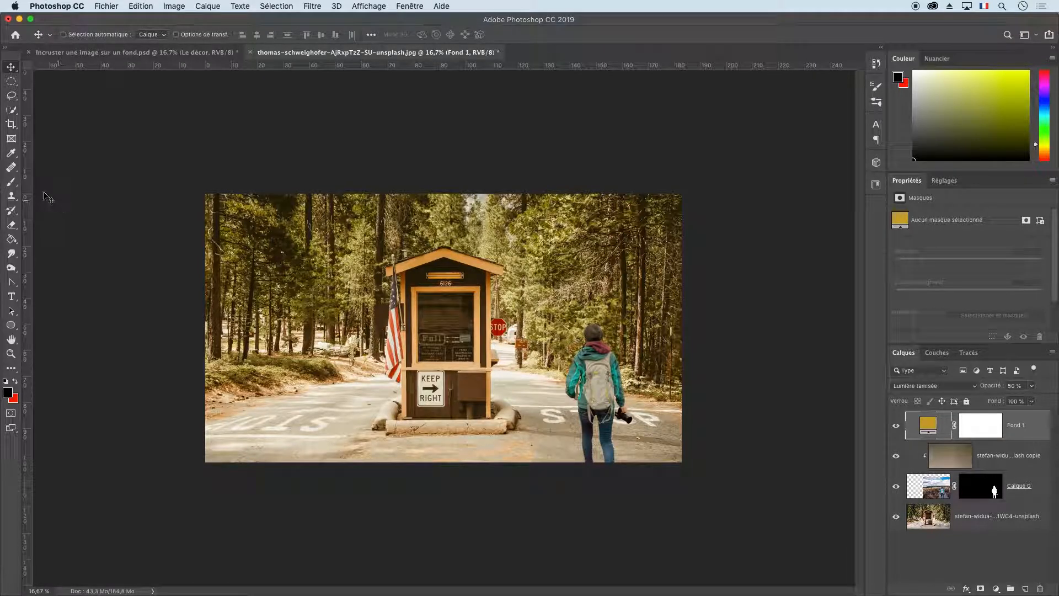
Add the text TRAVELER in black Chelsea Market Open at 85 pt near the booth's roof.
left_click(11, 296)
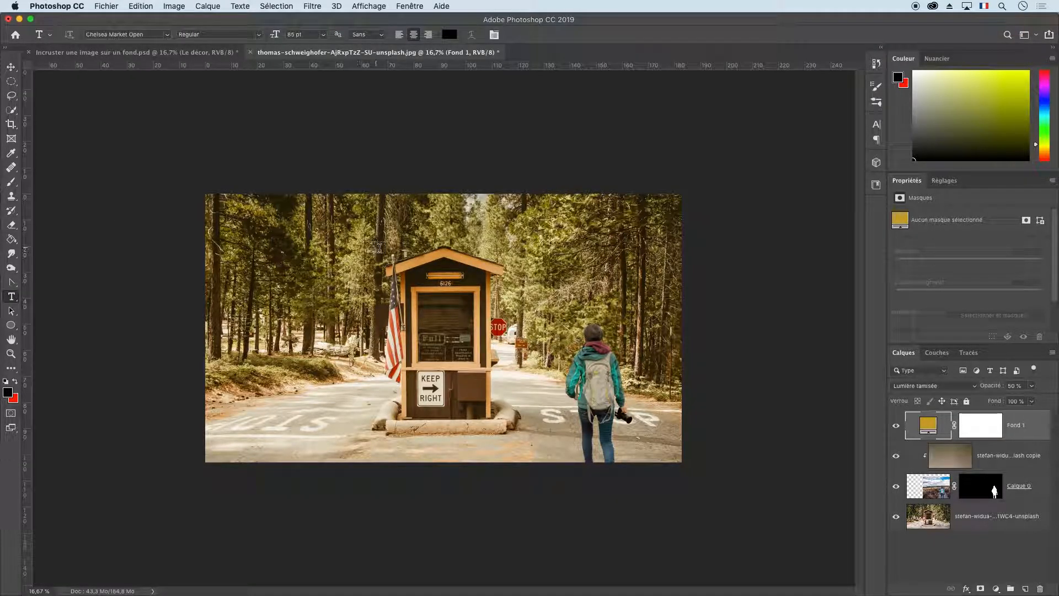
left_click(393, 254)
key("BackSpace")
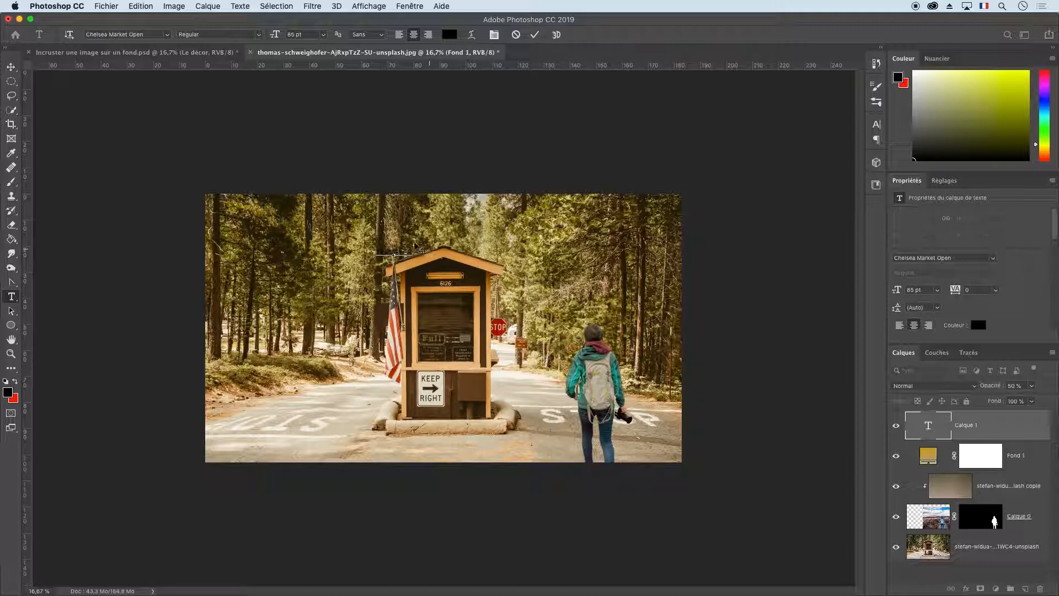
left_click(11, 66)
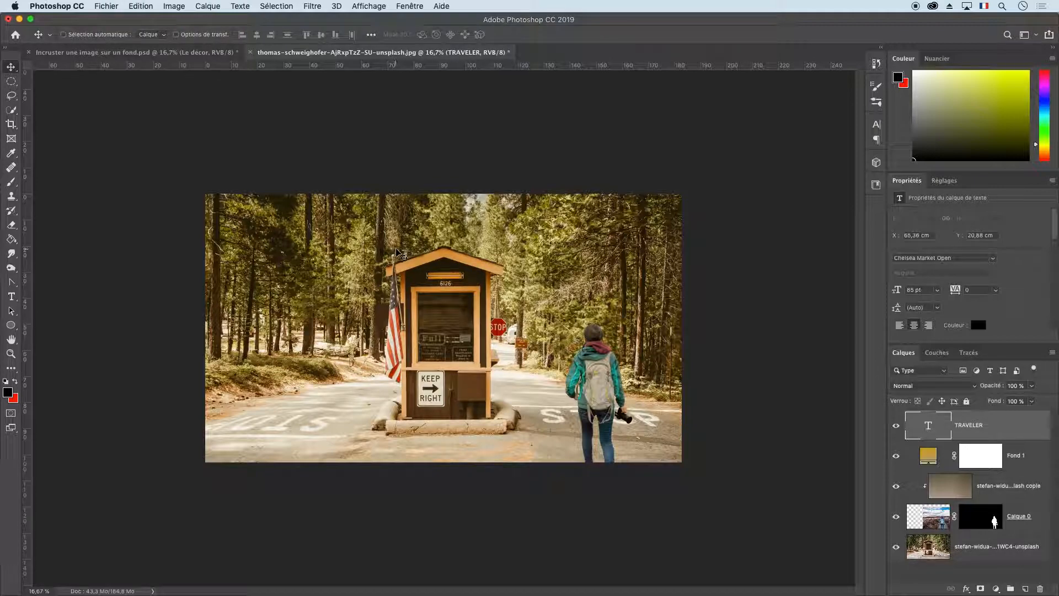
Scale the TRAVELER text to about 530 % and centre it horizontally over the booth's roof.
key("super+t")
left_click_drag(412, 250, 567, 209)
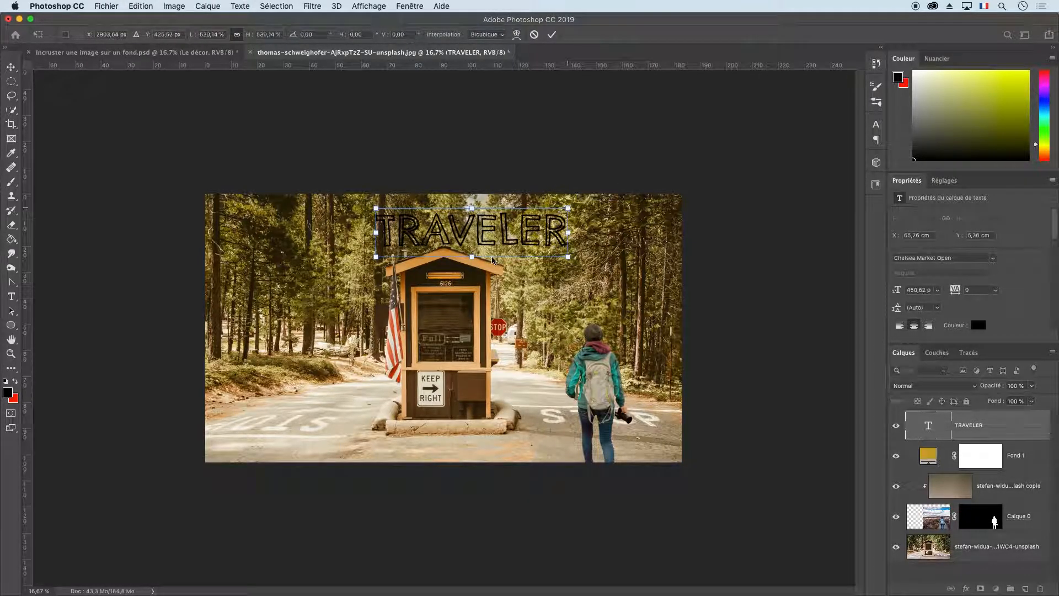
left_click_drag(485, 253, 459, 272)
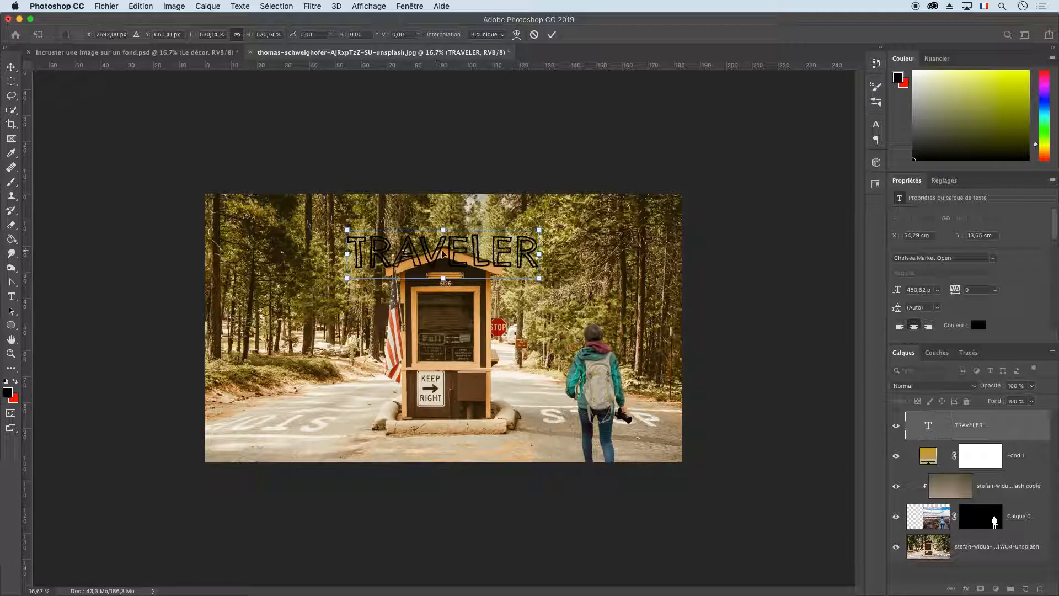
key("Return")
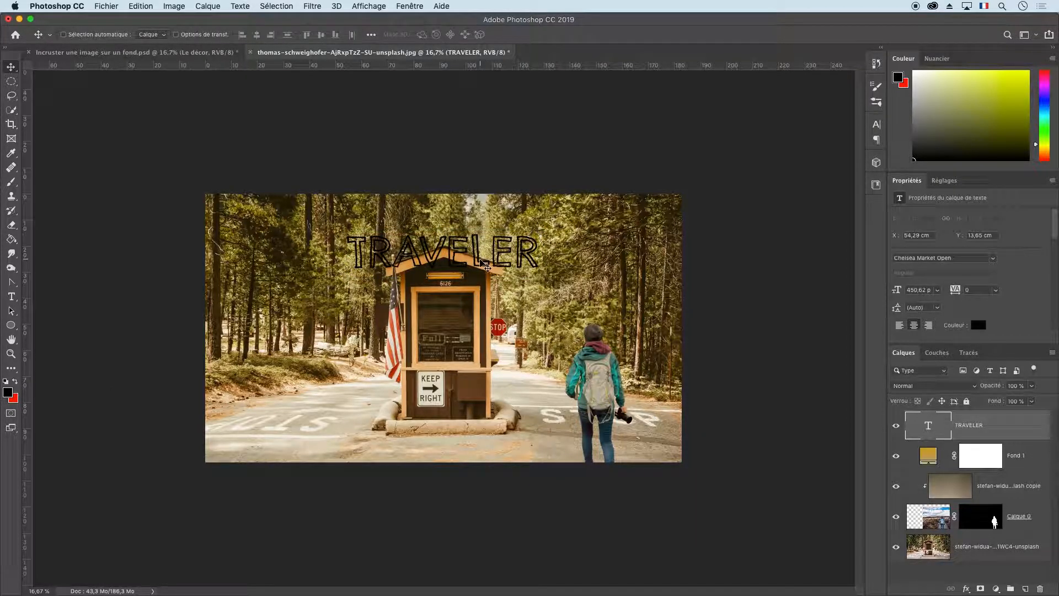
Change the colour of the whole TRAVELER text to white (ffffff).
key("t")
left_click(530, 260)
left_click_drag(529, 257, 348, 251)
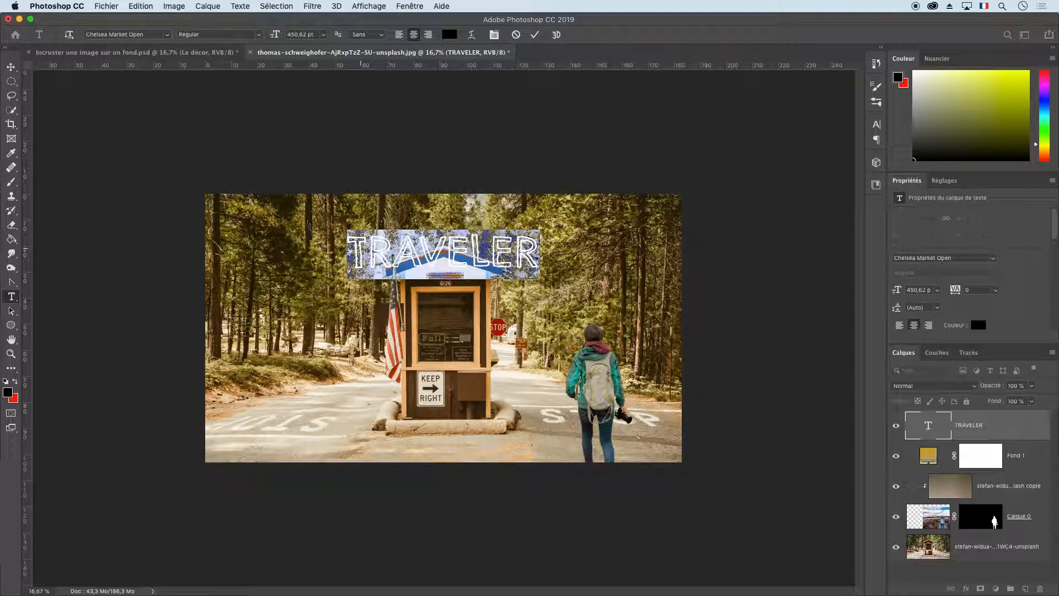
left_click(978, 325)
left_click_drag(584, 201, 468, 144)
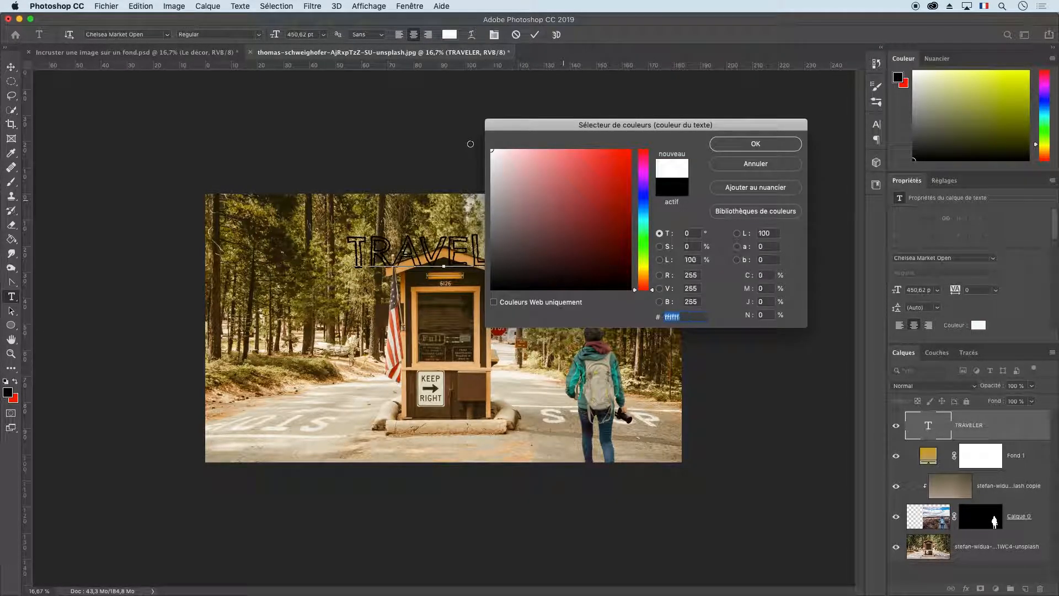
left_click(772, 146)
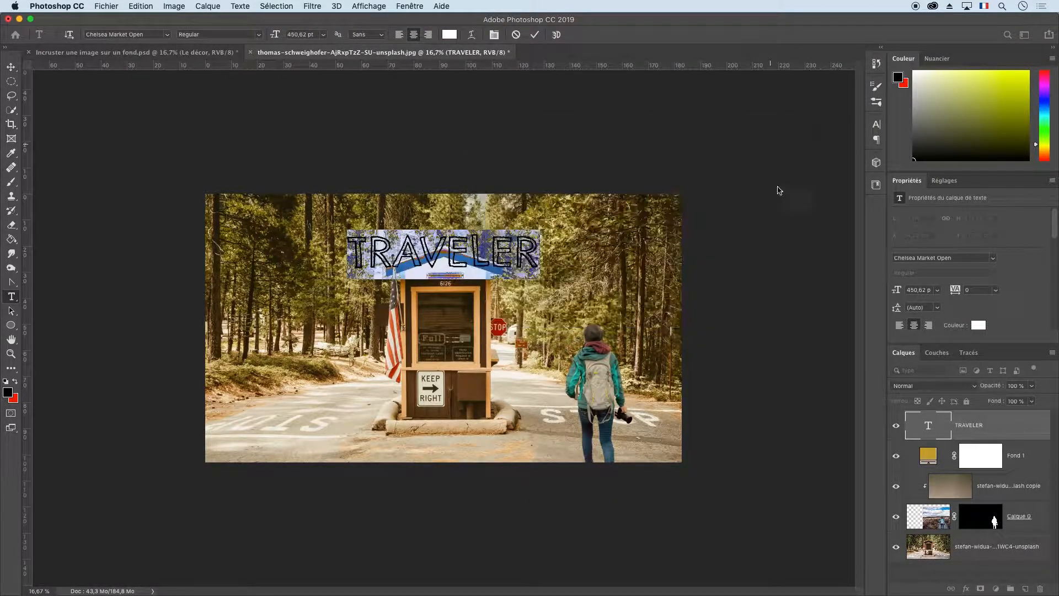
left_click(7, 68)
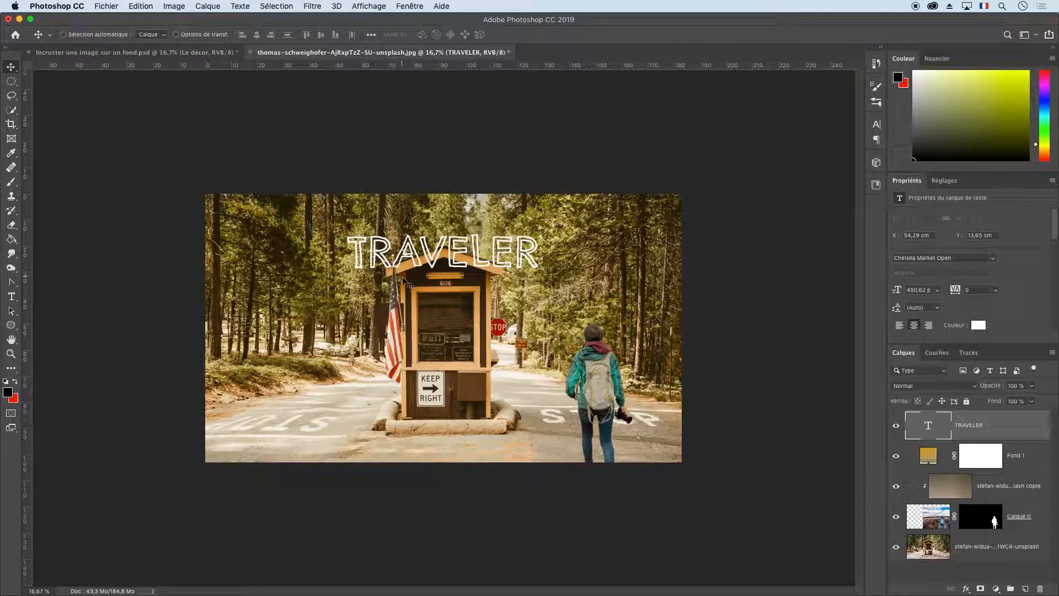
Apply a black drop shadow (Ombre portée) to the TRAVELER text layer and slightly lower the shadow's opacity.
double_click(1023, 426)
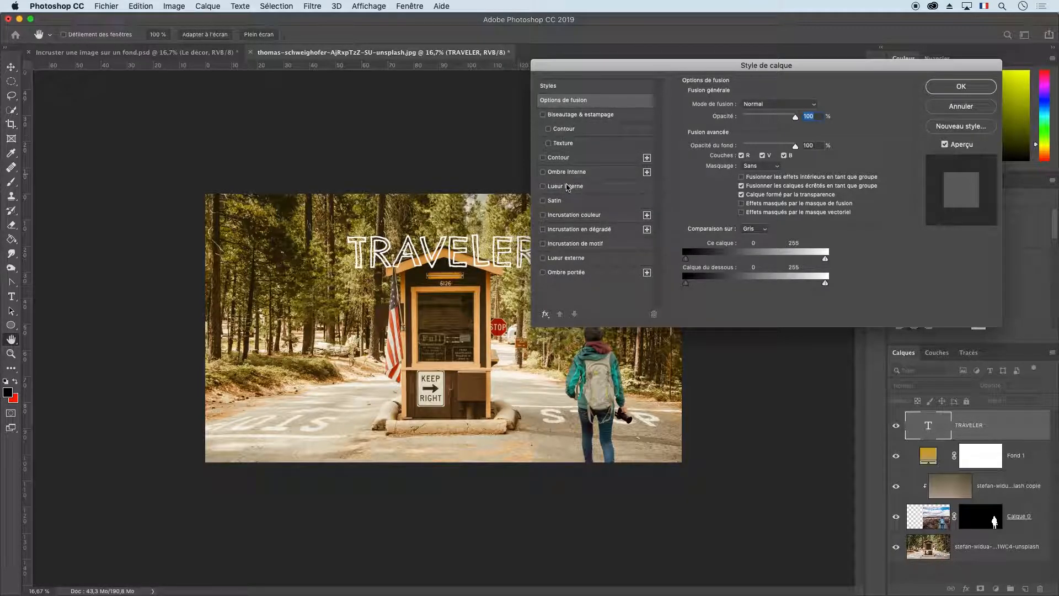
left_click(569, 272)
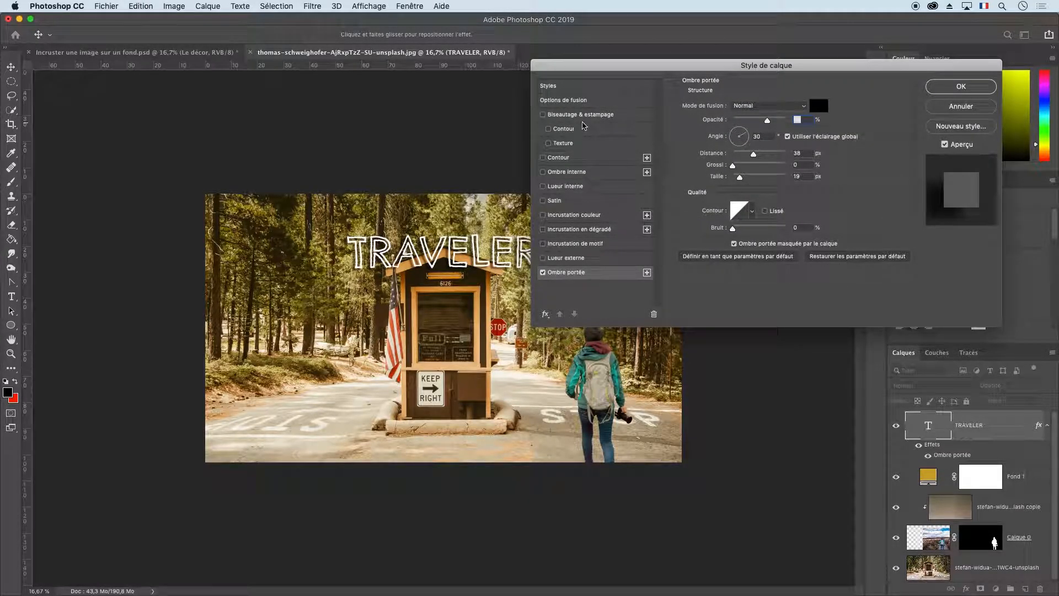
left_click(573, 88)
left_click(598, 274)
mouse_move(766, 121)
left_mouse_down()
mouse_move(748, 123)
mouse_move(779, 123)
mouse_move(764, 122)
left_mouse_up()
left_click(957, 88)
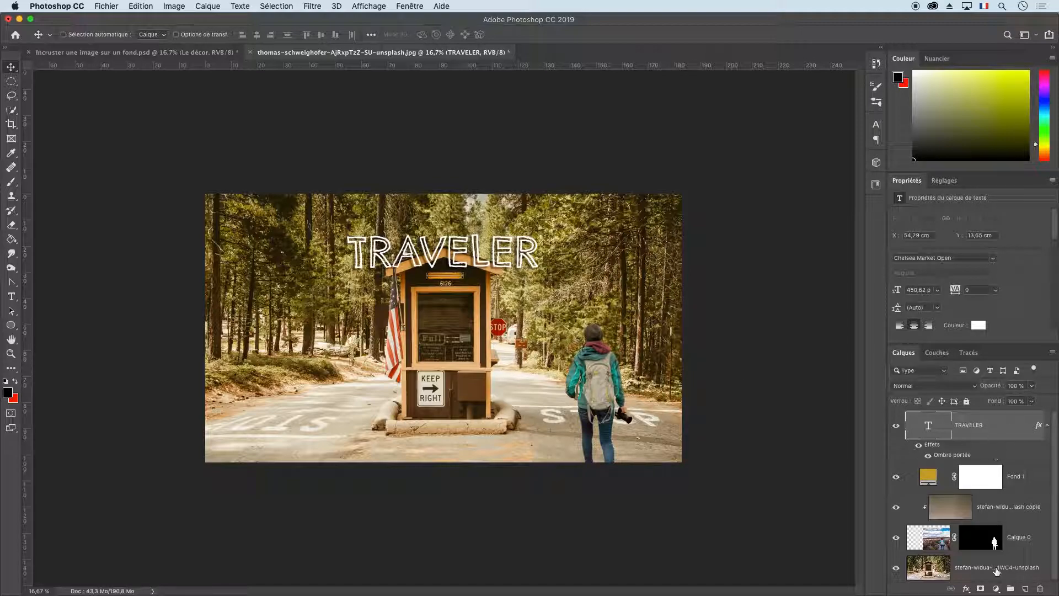
left_click_drag(1053, 454, 1053, 462)
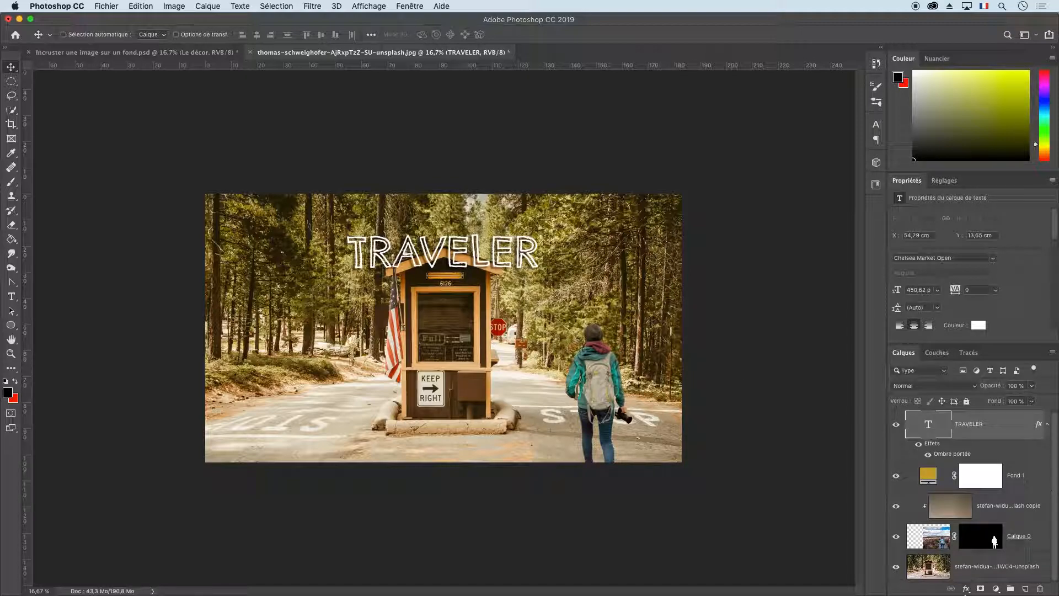
left_click(932, 571)
key("super+t")
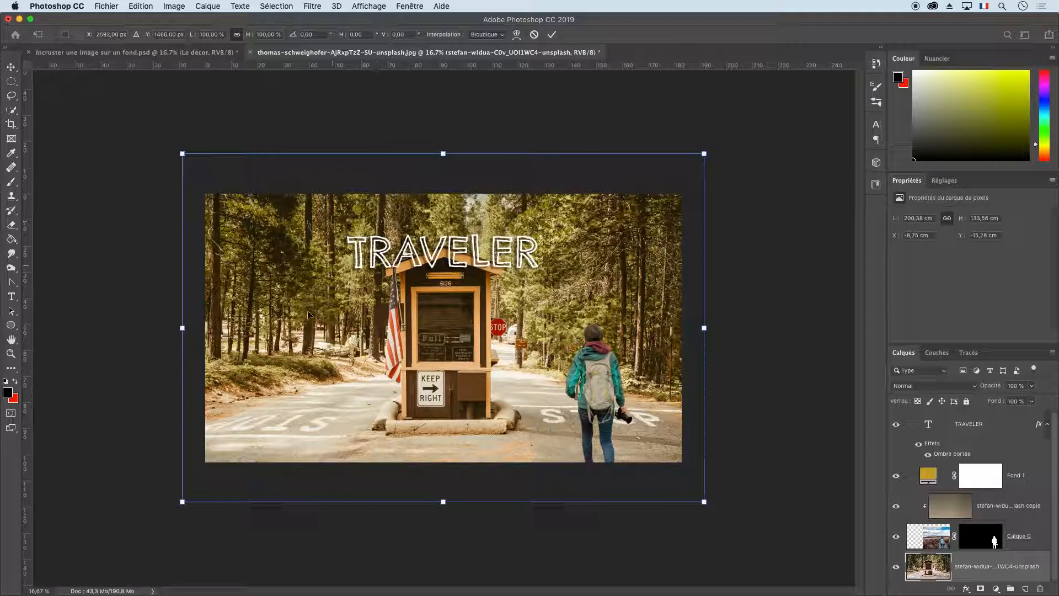
left_click(174, 5)
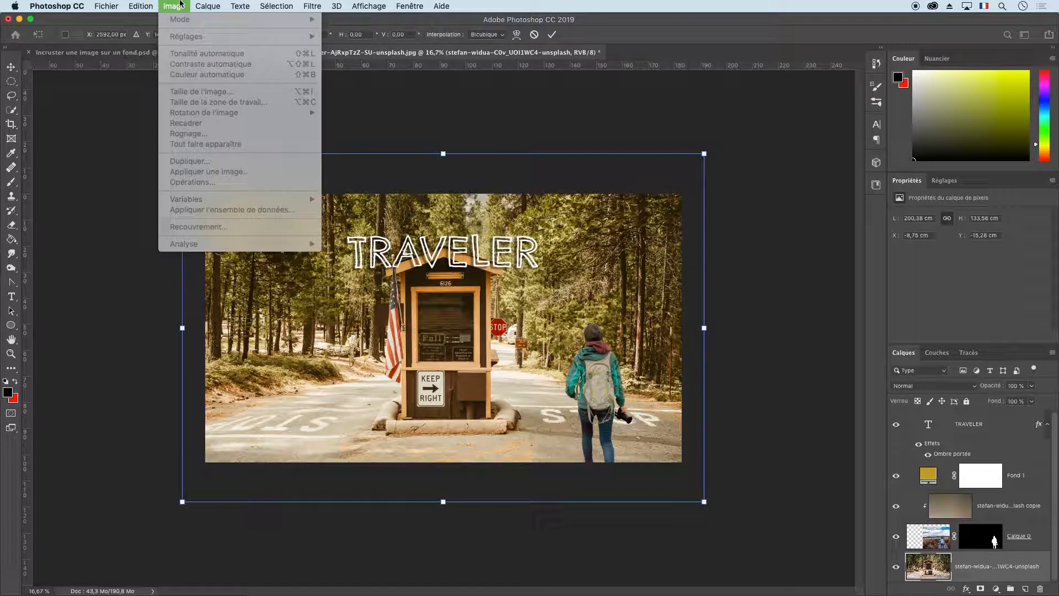
left_click(180, 3)
key("Return")
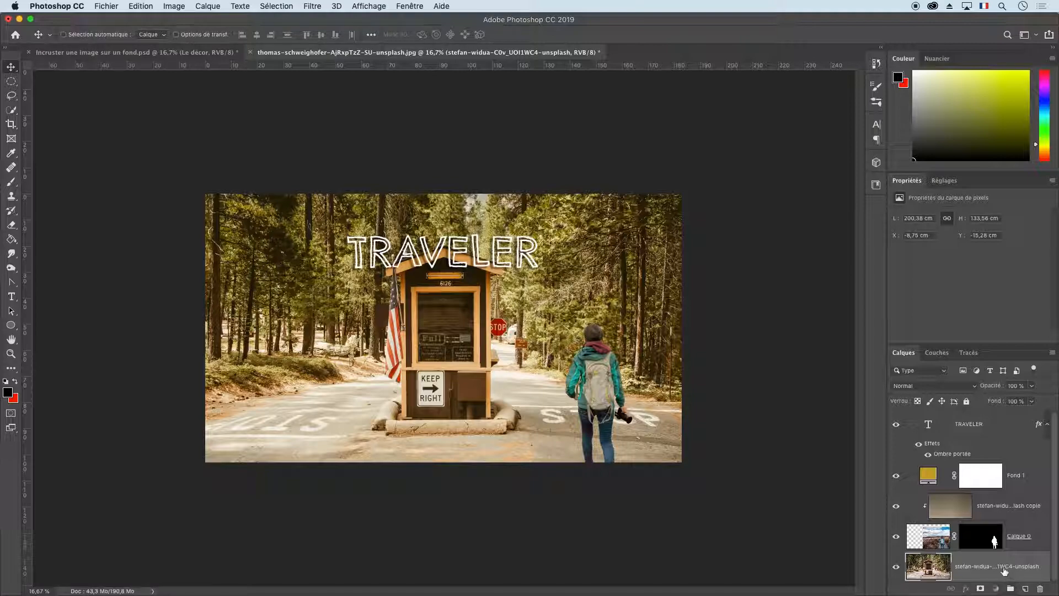
Trim the image (Rognage) based on transparent pixels, with all four sides included.
left_click(174, 6)
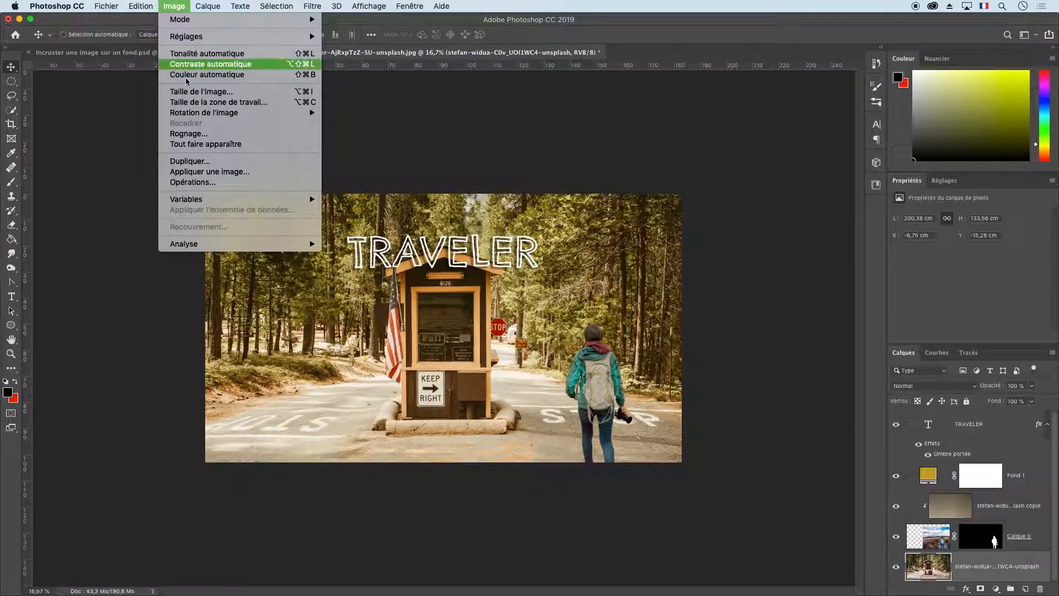
left_click(232, 134)
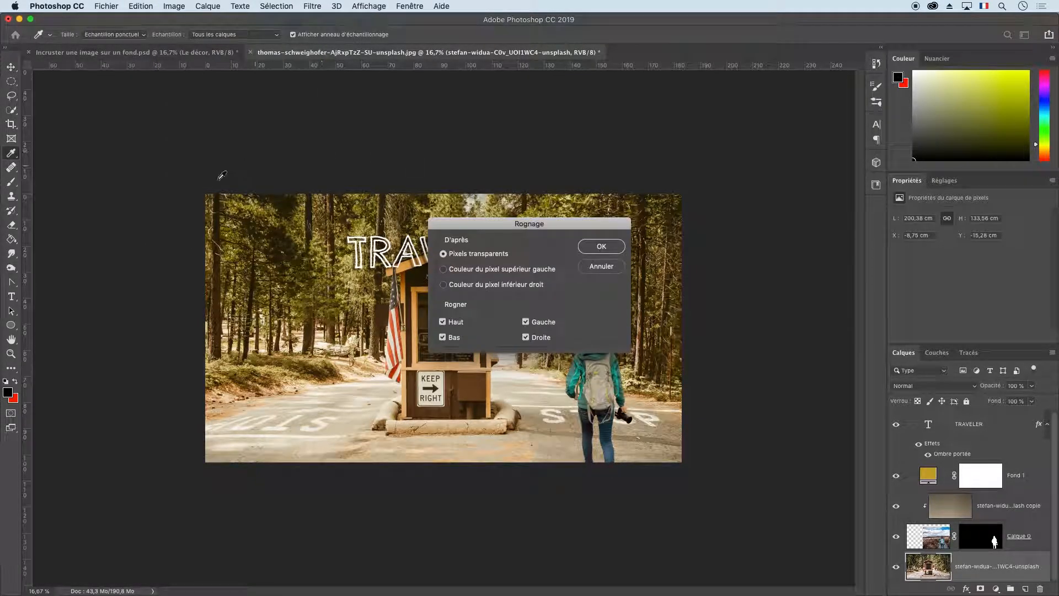
left_click(601, 246)
key("v")
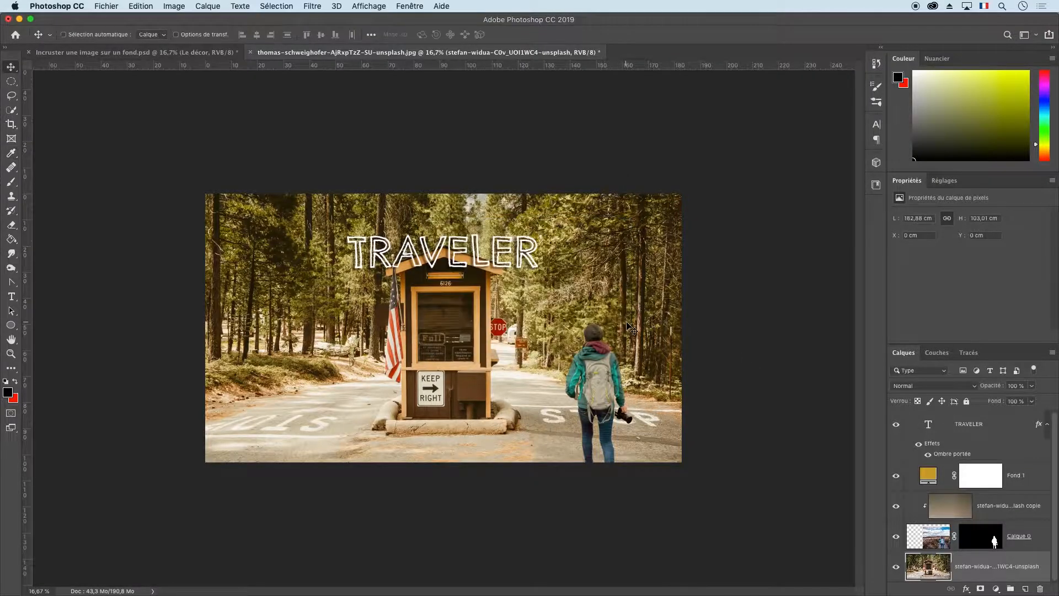
Add a white (ffffff) inside stroke (Contour) of about 101 px to the forest road photo layer.
double_click(1042, 569)
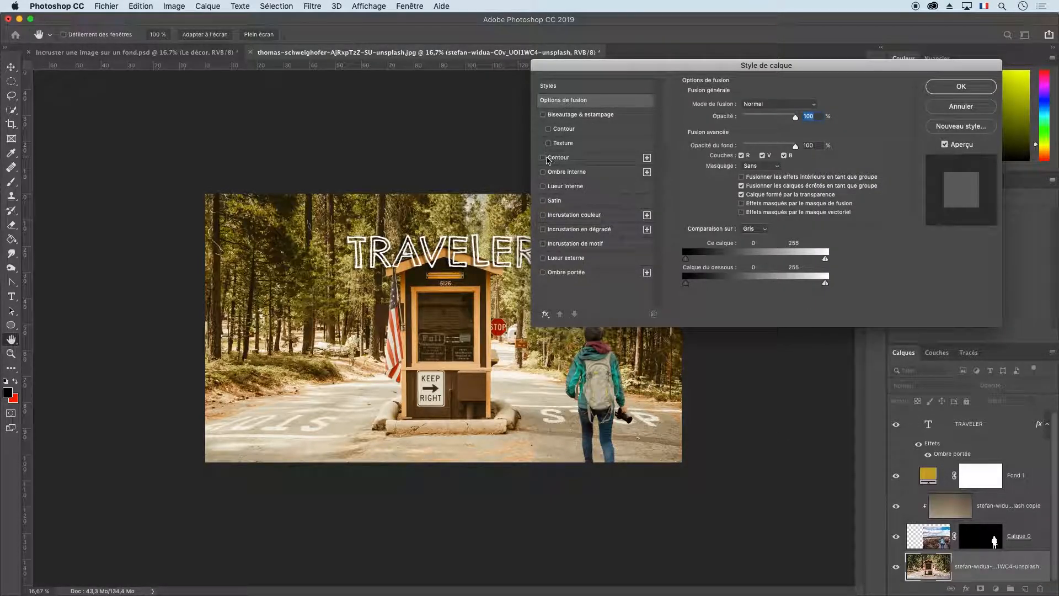
left_click(543, 158)
left_click(592, 160)
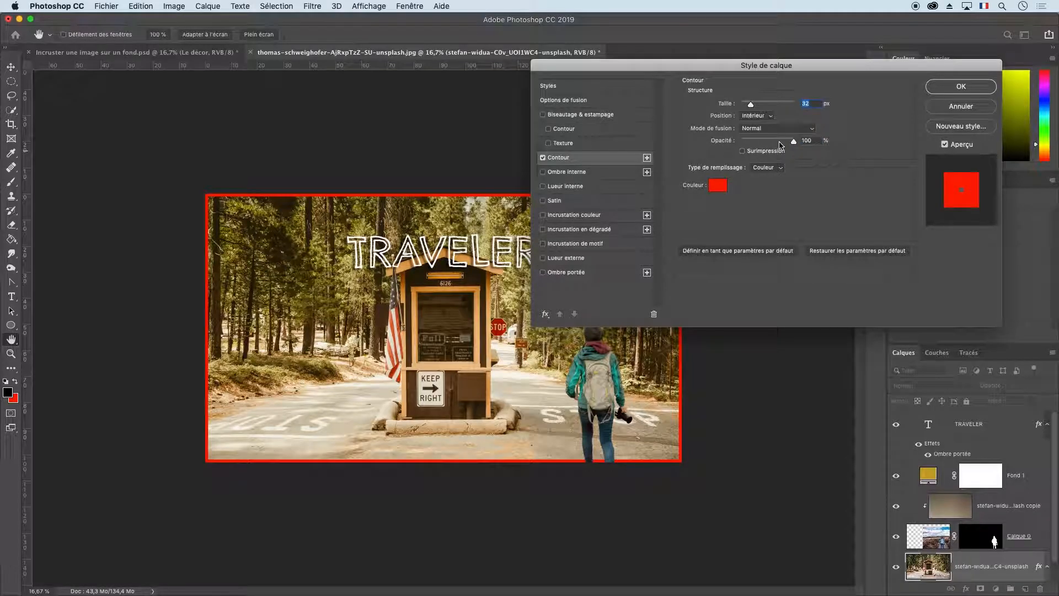
left_click(720, 186)
left_click_drag(520, 158, 478, 146)
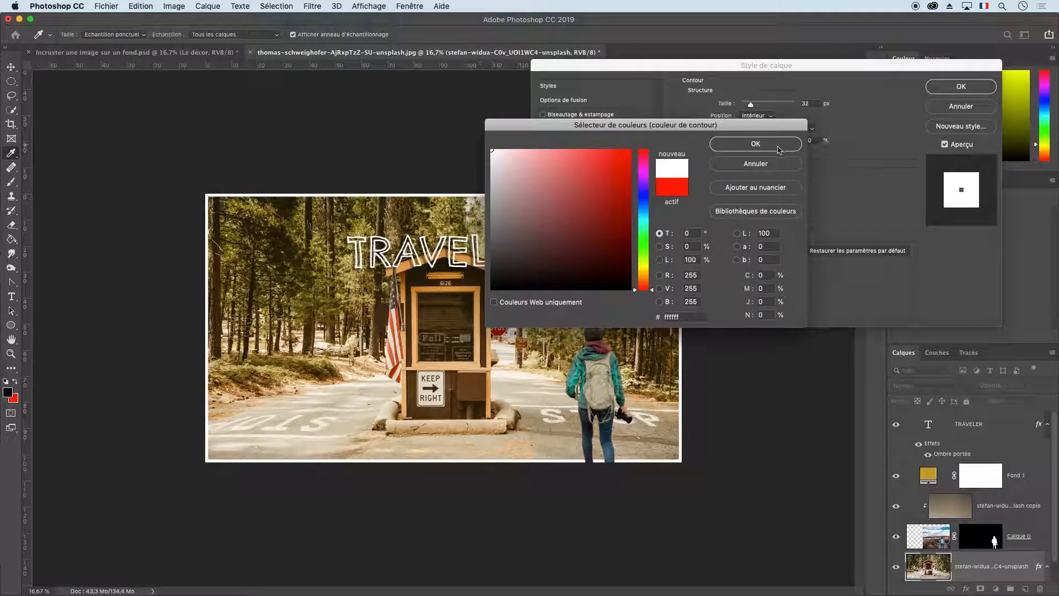
left_click(755, 144)
left_click_drag(750, 104, 765, 106)
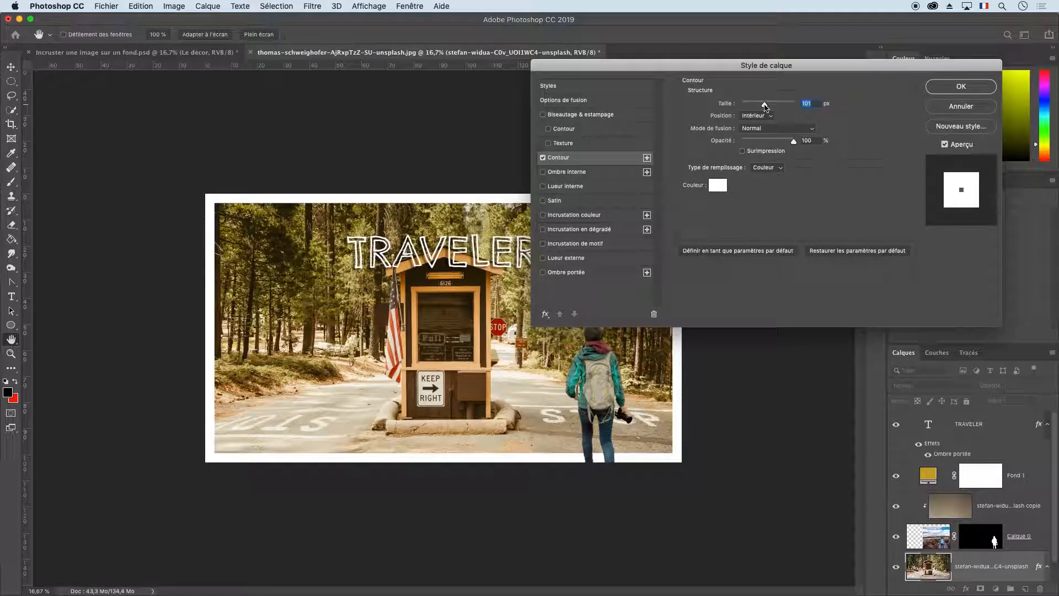
left_click(953, 87)
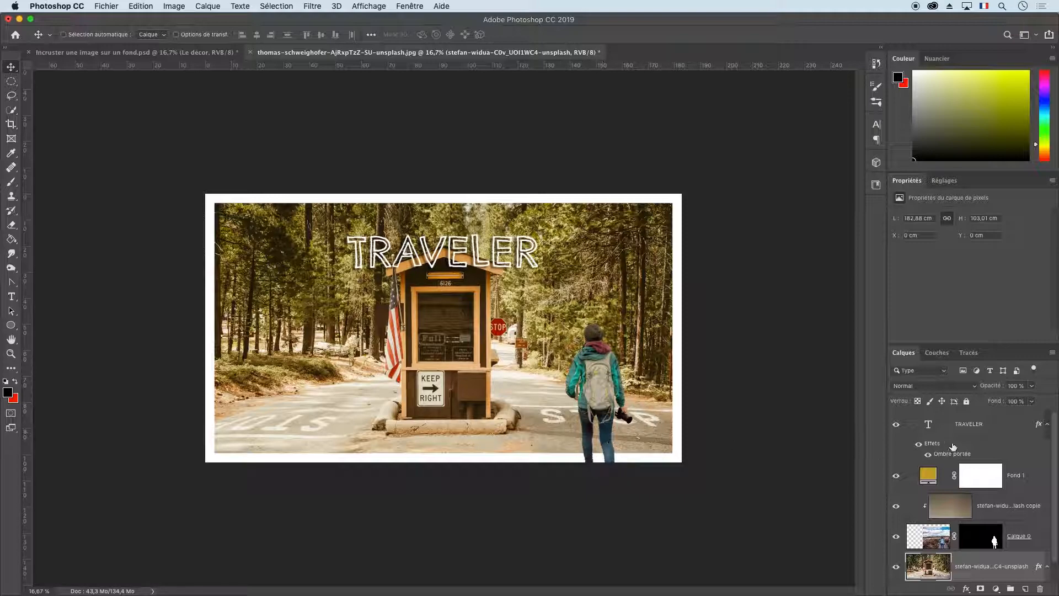
Remove the stroke (Contour) effect from the forest road photo layer.
double_click(1002, 567)
double_click(1019, 577)
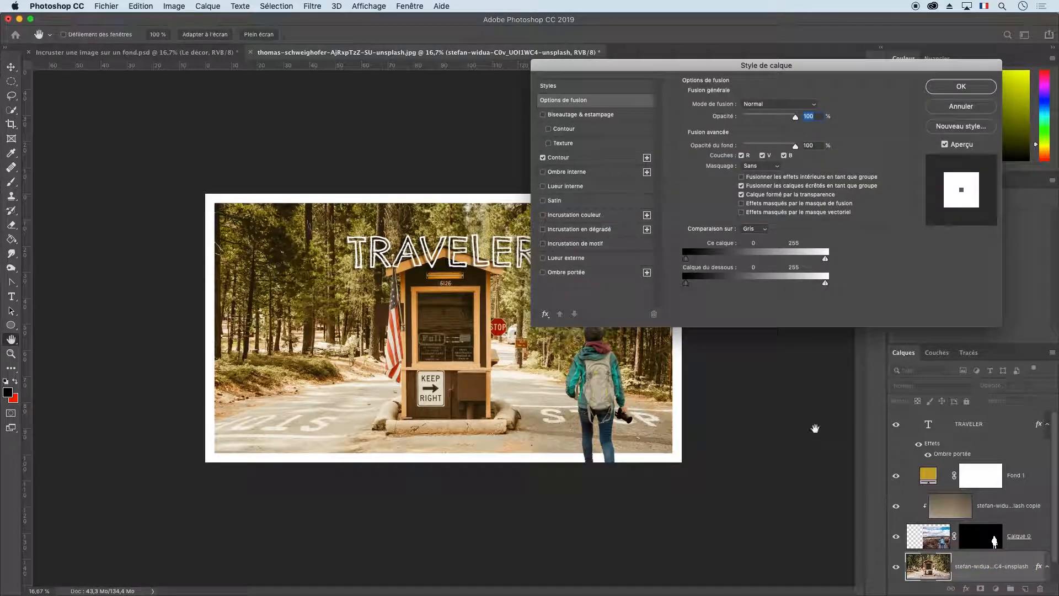
left_click(542, 158)
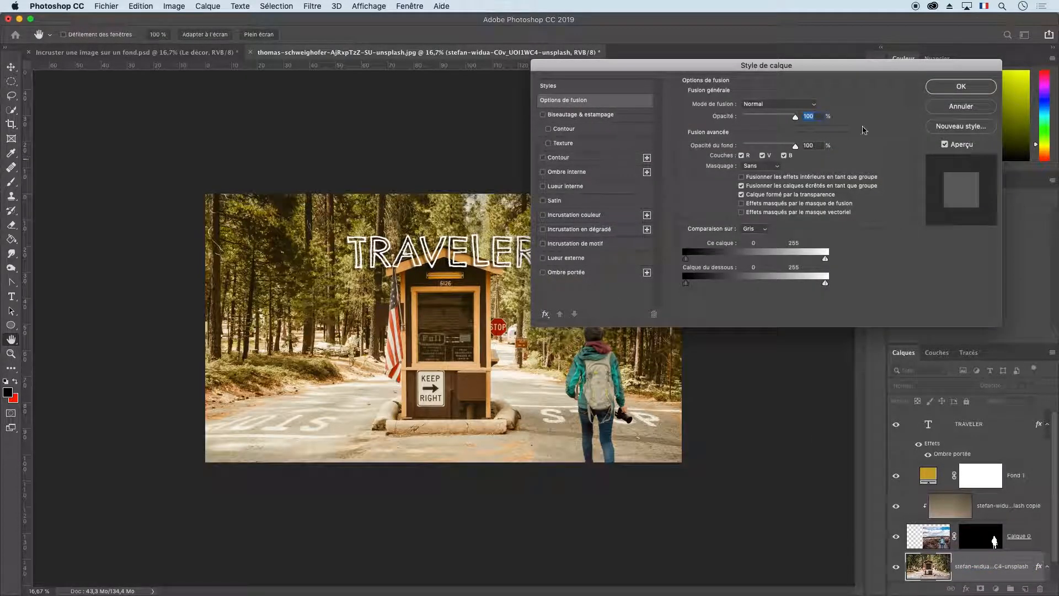
left_click(960, 86)
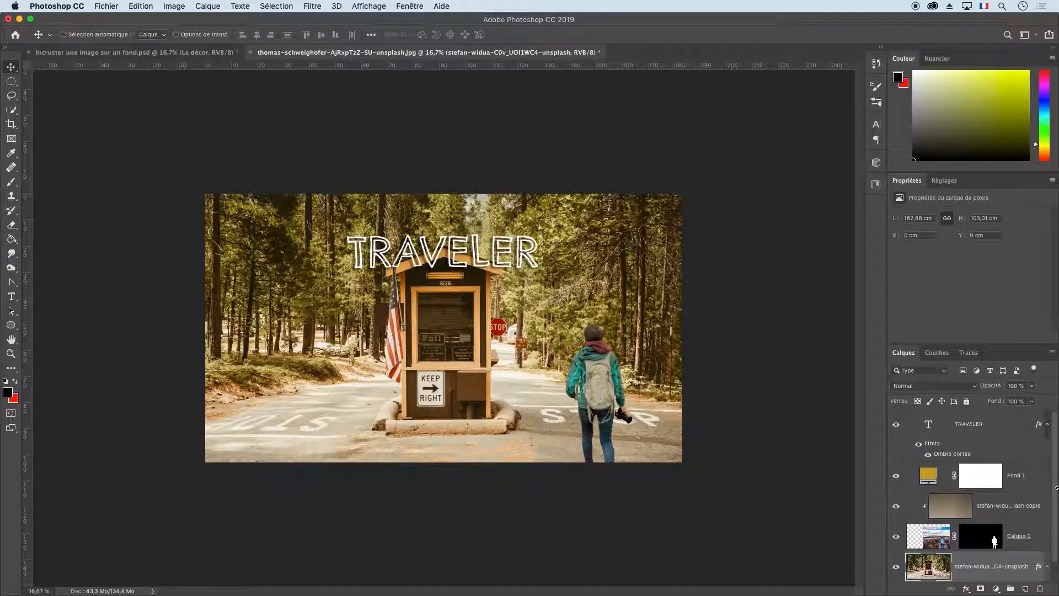
Create a new empty layer directly above the TRAVELER text layer.
left_click(980, 426)
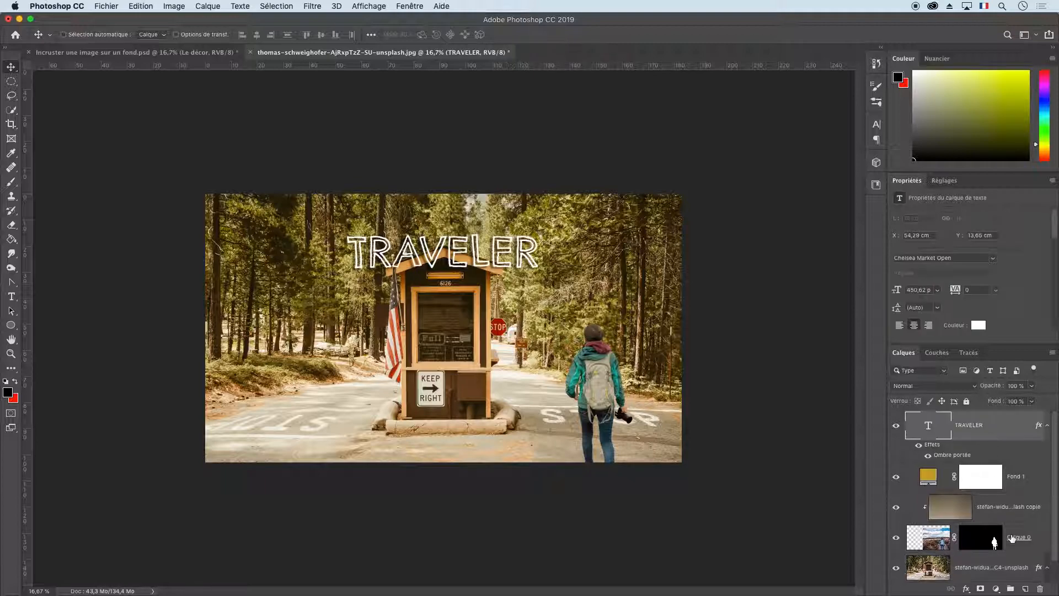
left_click(1024, 589)
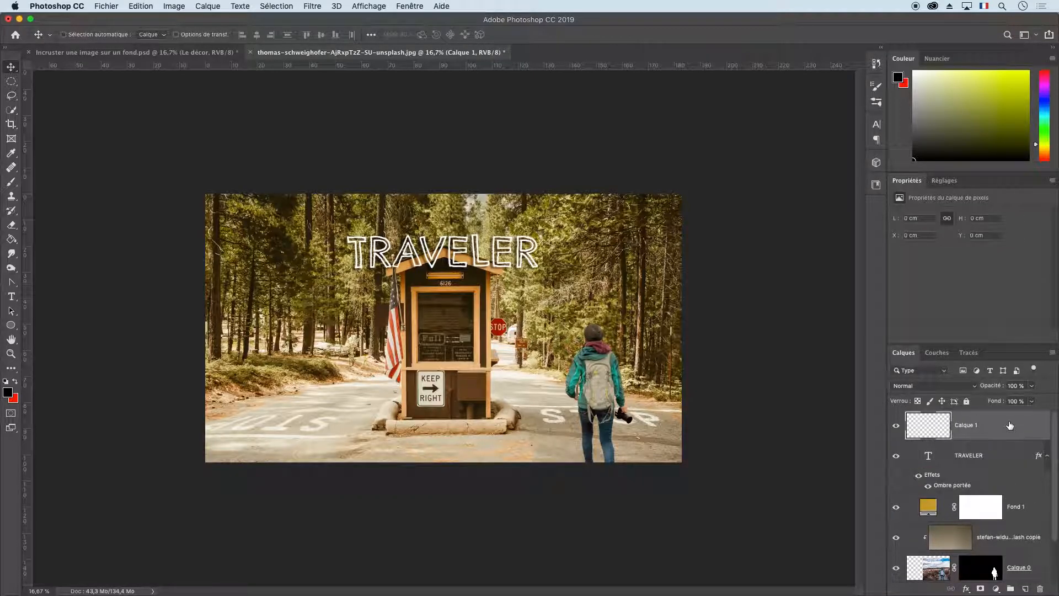
double_click(1009, 425)
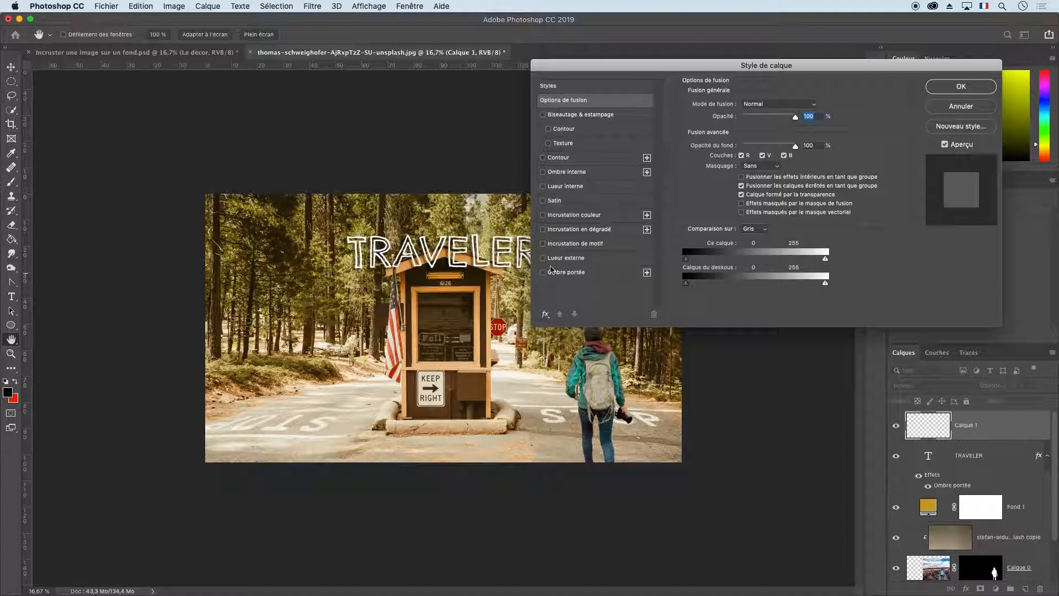
left_click(543, 159)
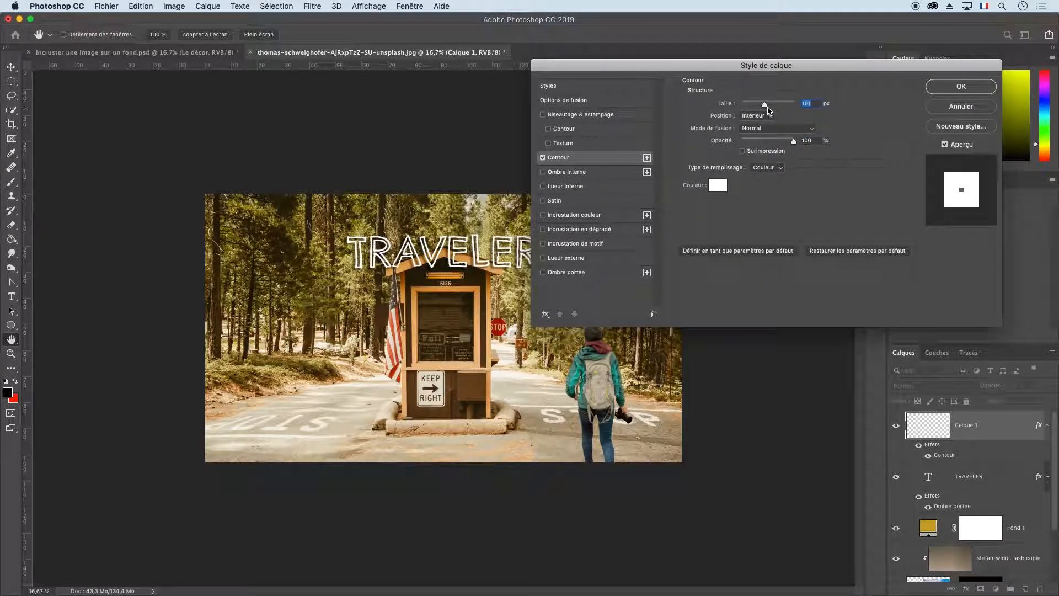
mouse_move(765, 108)
left_mouse_down()
mouse_move(756, 107)
mouse_move(771, 107)
left_mouse_up()
left_click(959, 106)
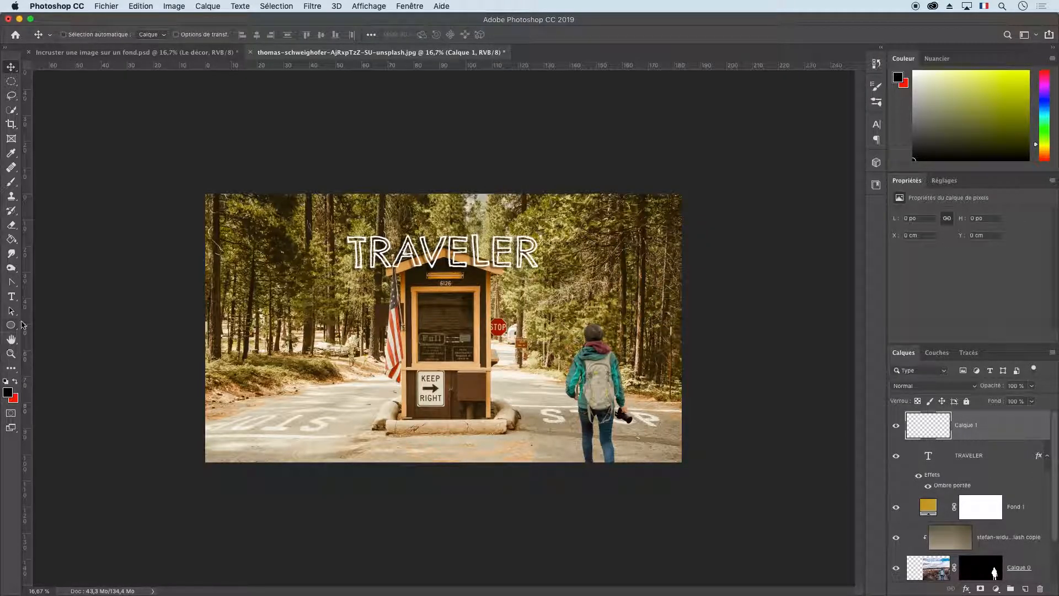
Reset the colours, make white the foreground colour and fill the whole new layer with it.
key("d")
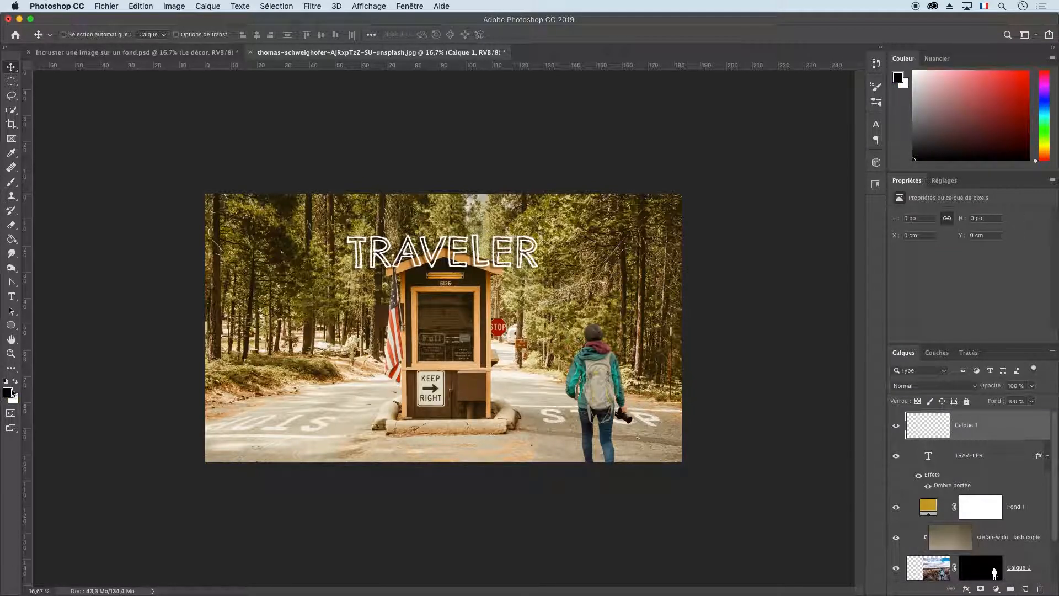
key("x")
left_click(12, 239)
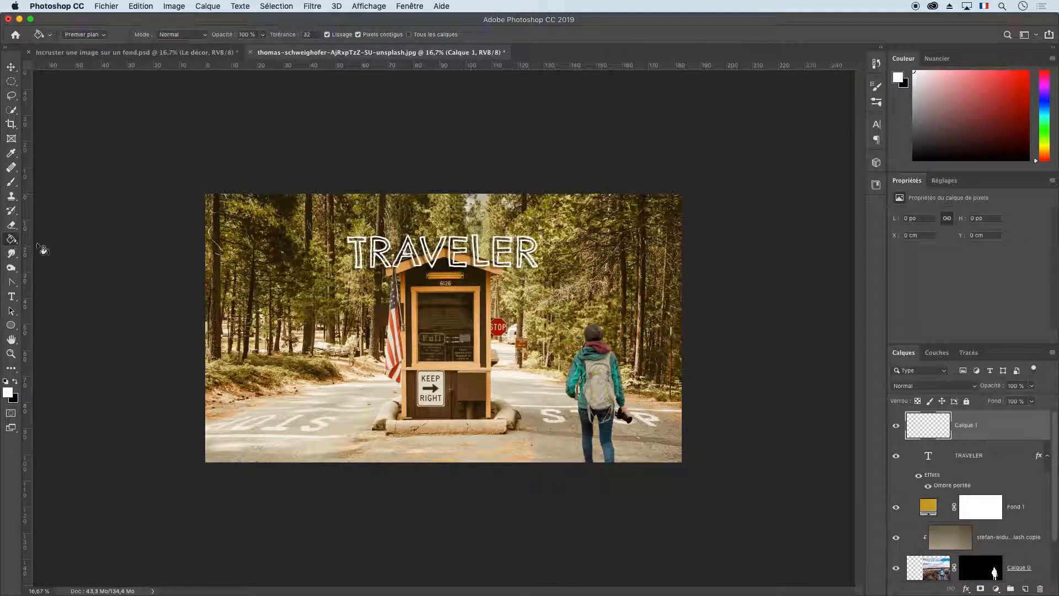
left_click(341, 313)
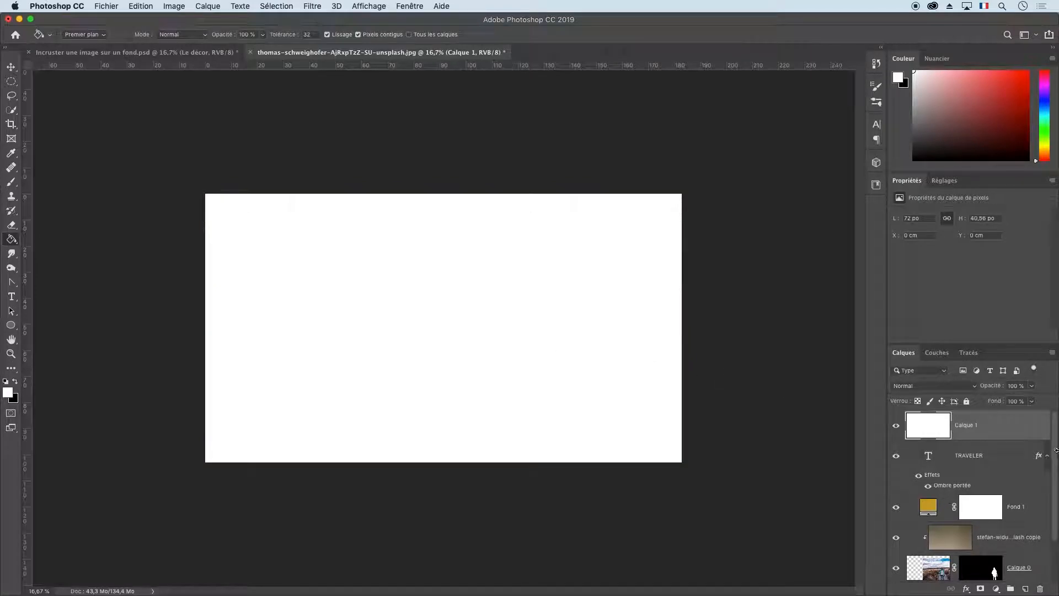
left_click(1035, 388)
left_click_drag(1033, 399, 957, 402)
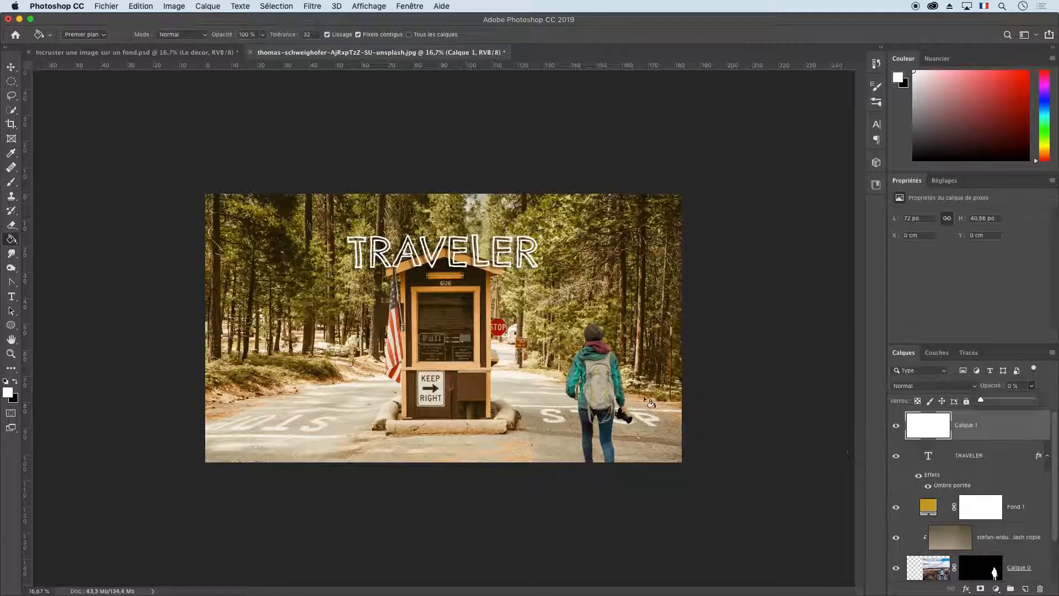
double_click(988, 429)
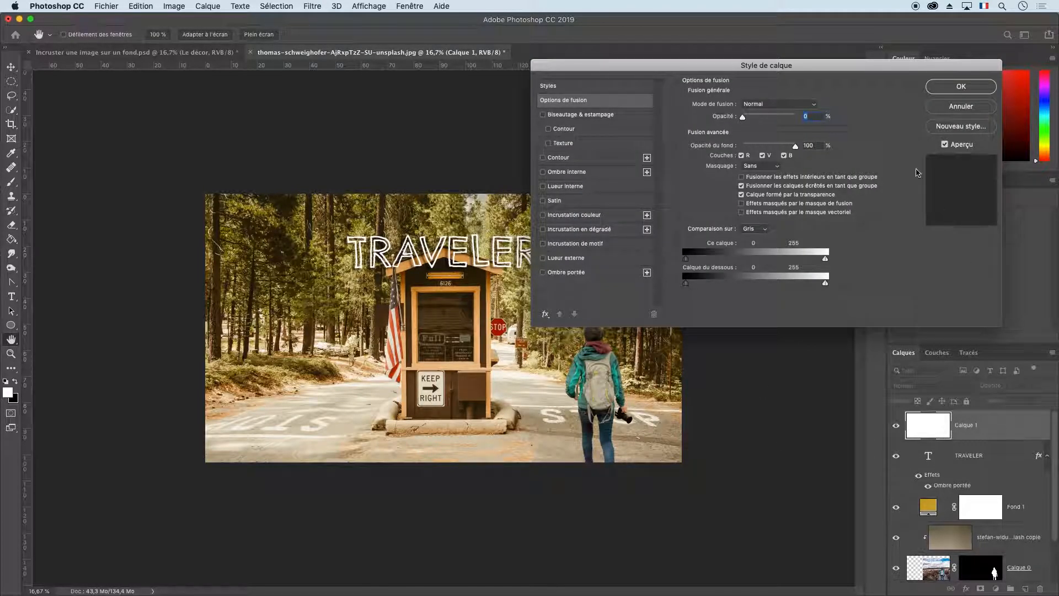
left_click(960, 106)
Restore the white layer's opacity and lower its fill (Fond) instead until its white pixels no longer cover the image.
left_click(1031, 386)
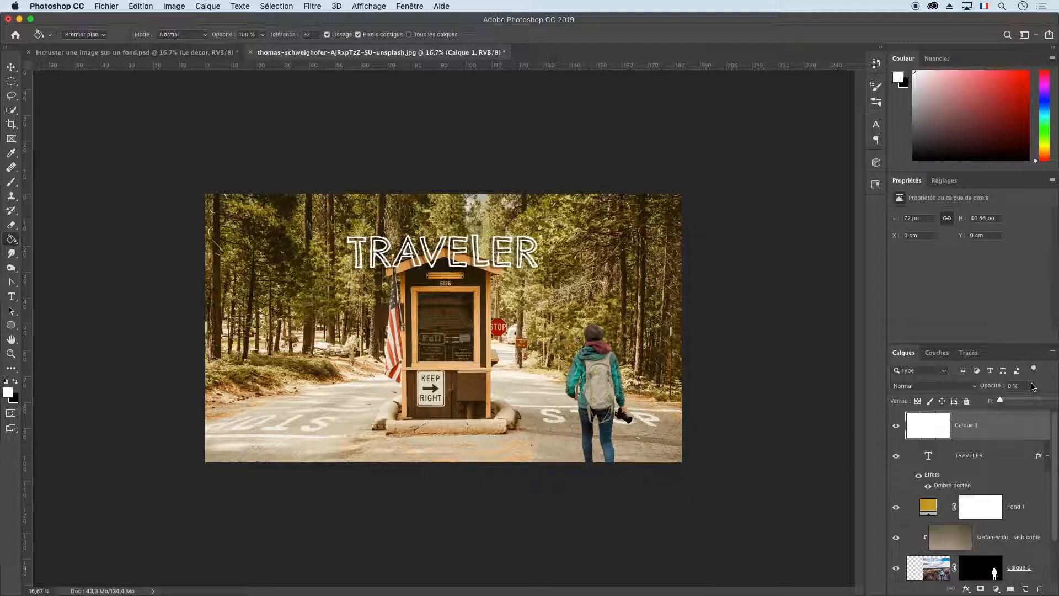
left_click_drag(1002, 401, 980, 418)
left_click(1018, 407)
left_click(1031, 401)
Apply a white 101 px inside stroke (Contour) to the top layer as a frame over the whole composition.
double_click(1009, 428)
left_click(543, 158)
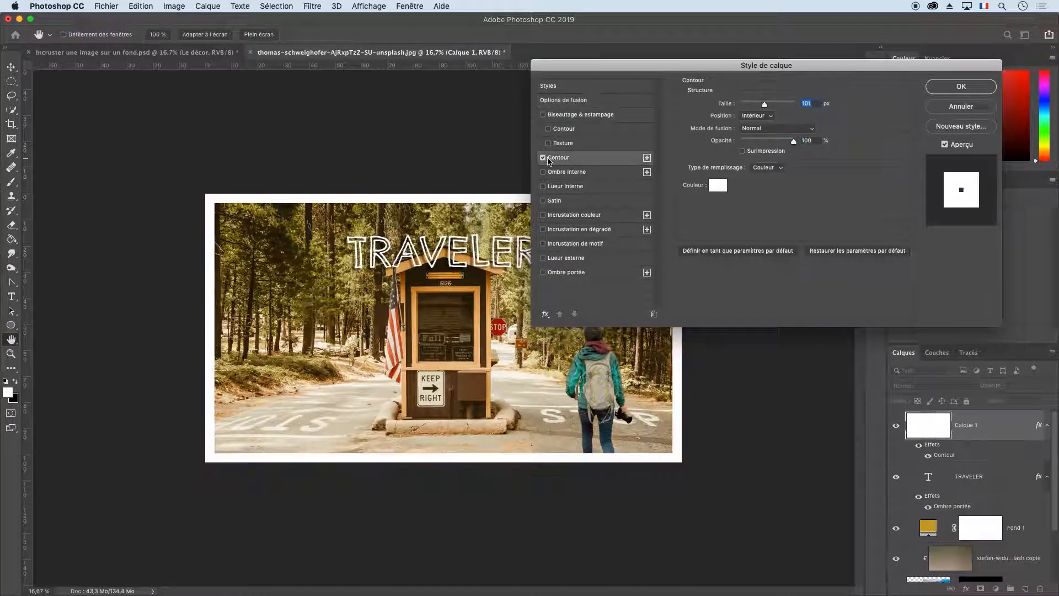
left_click(969, 88)
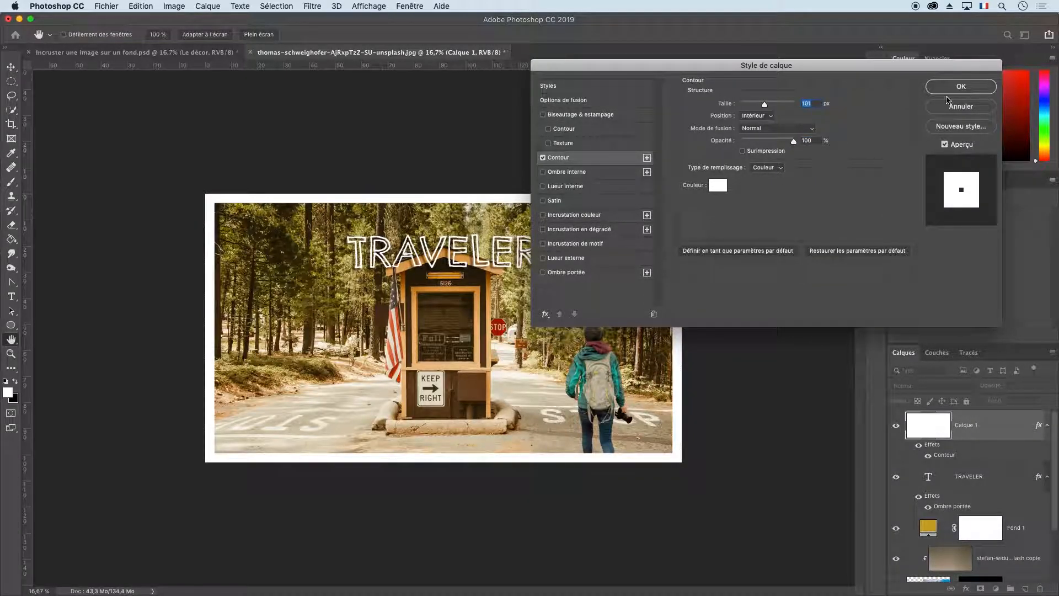